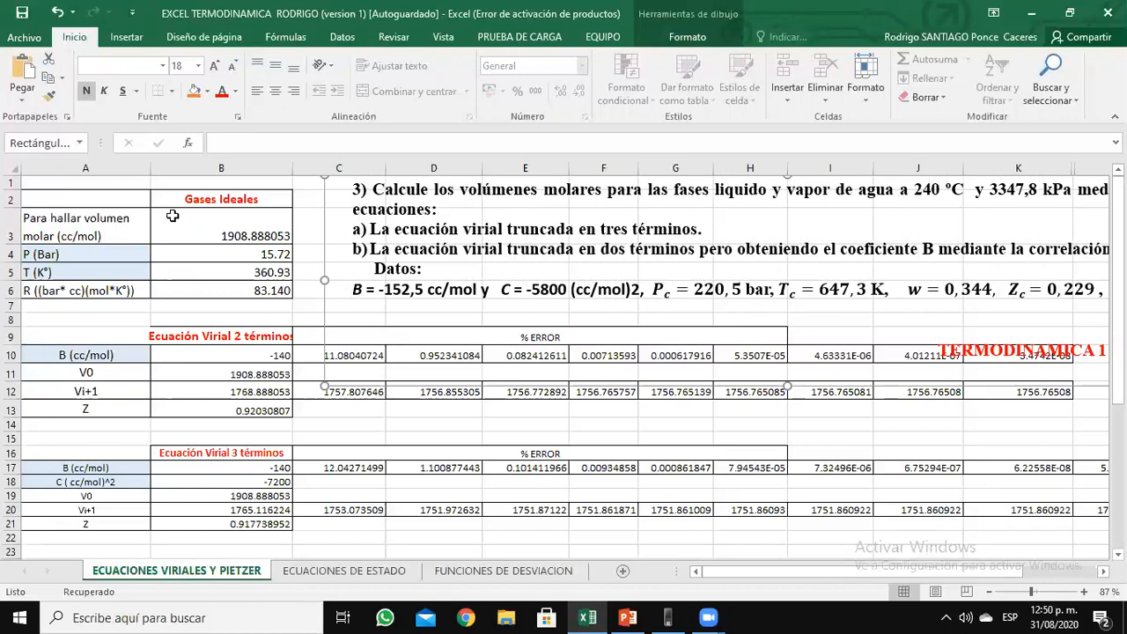
- In the ideal gas table, set the temperature to 513.15 K and the pressure to 33.48 bar
click(215, 274)
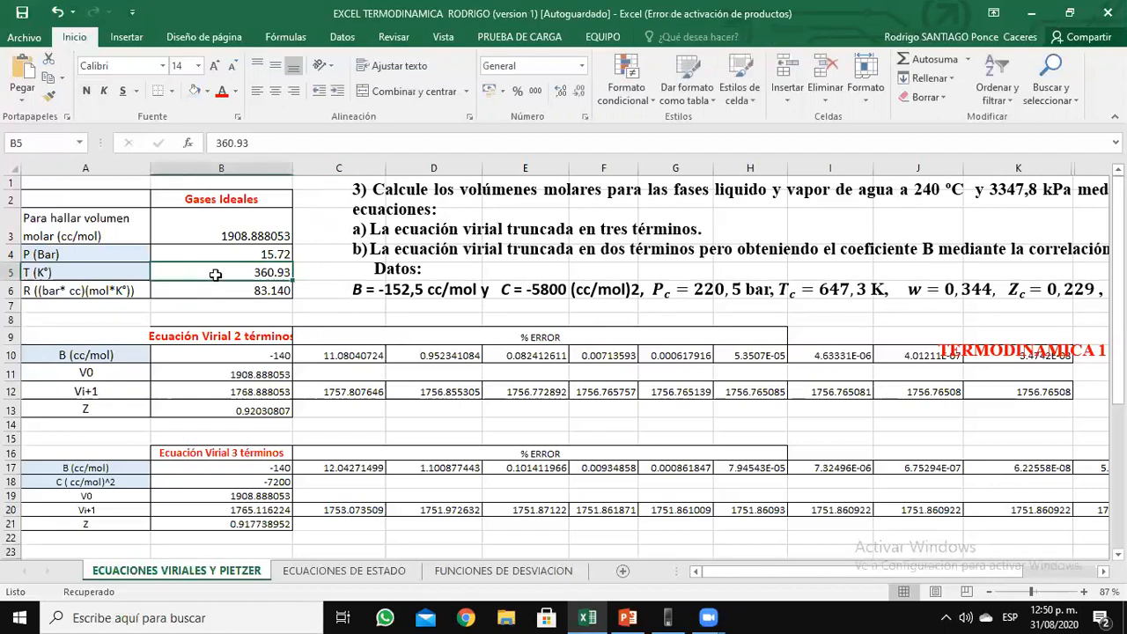
text(513.15)
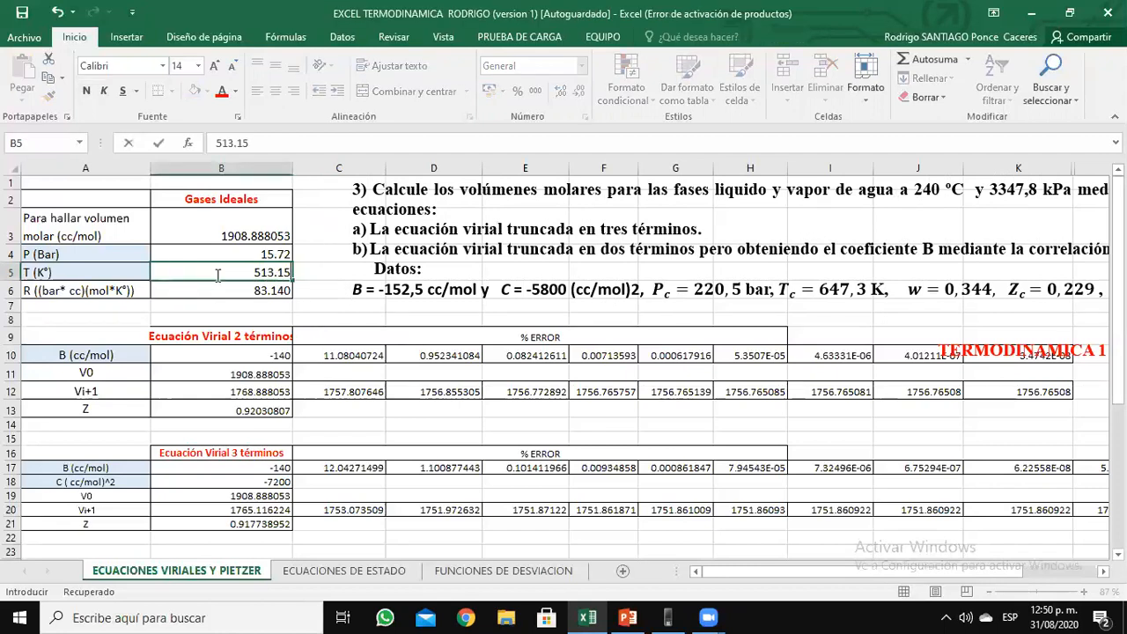
key(Return)
key(Up)
key(Up)
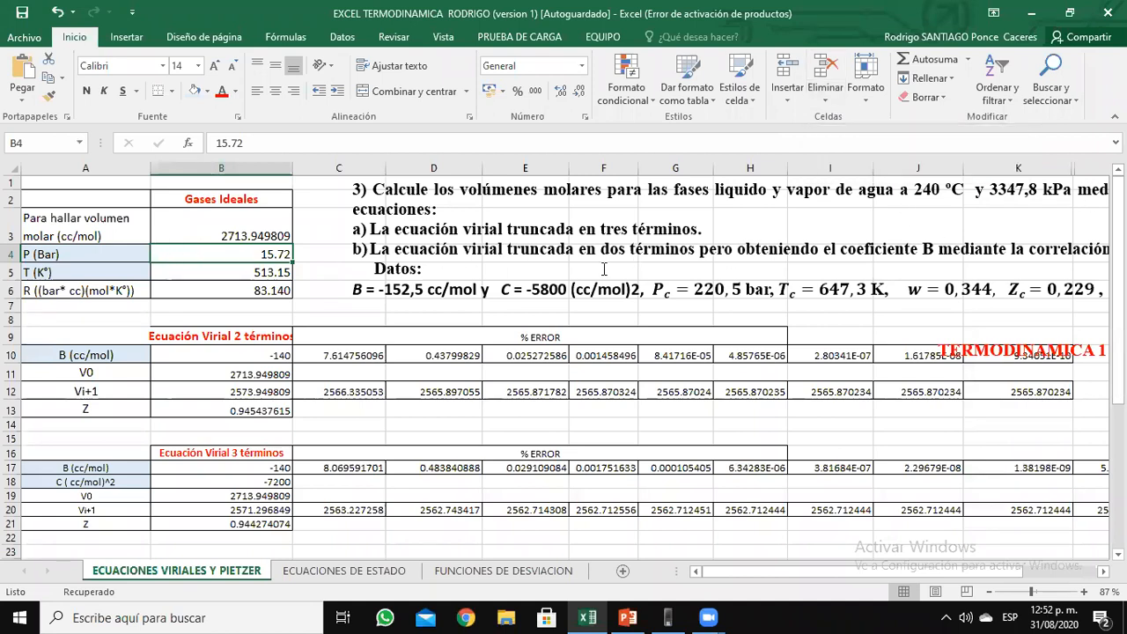
text(33.48)
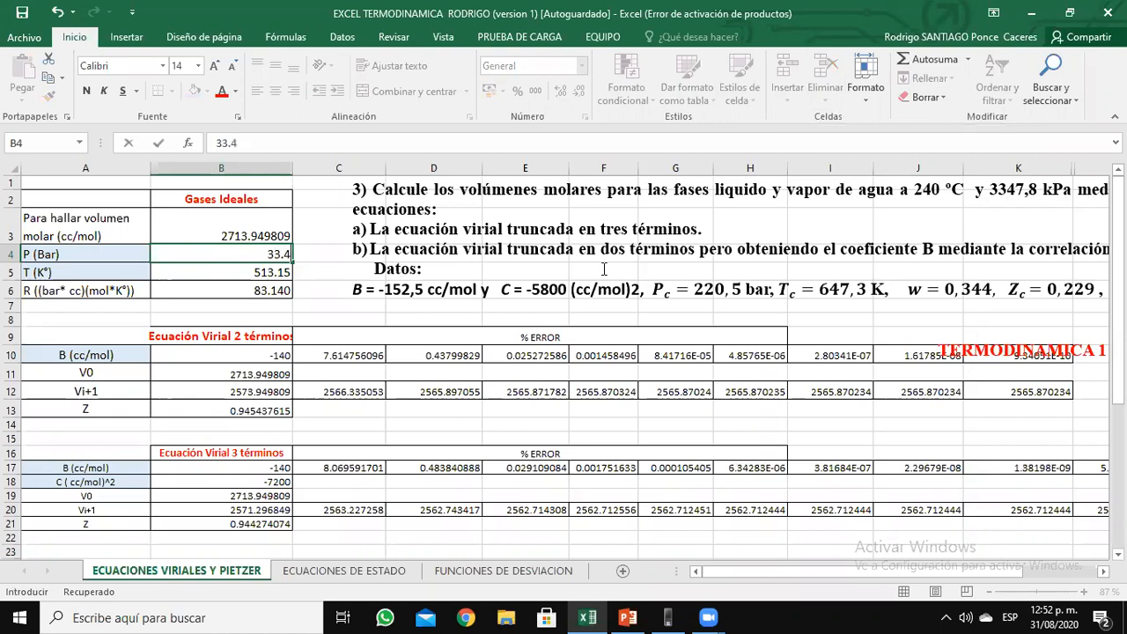
key(Return)
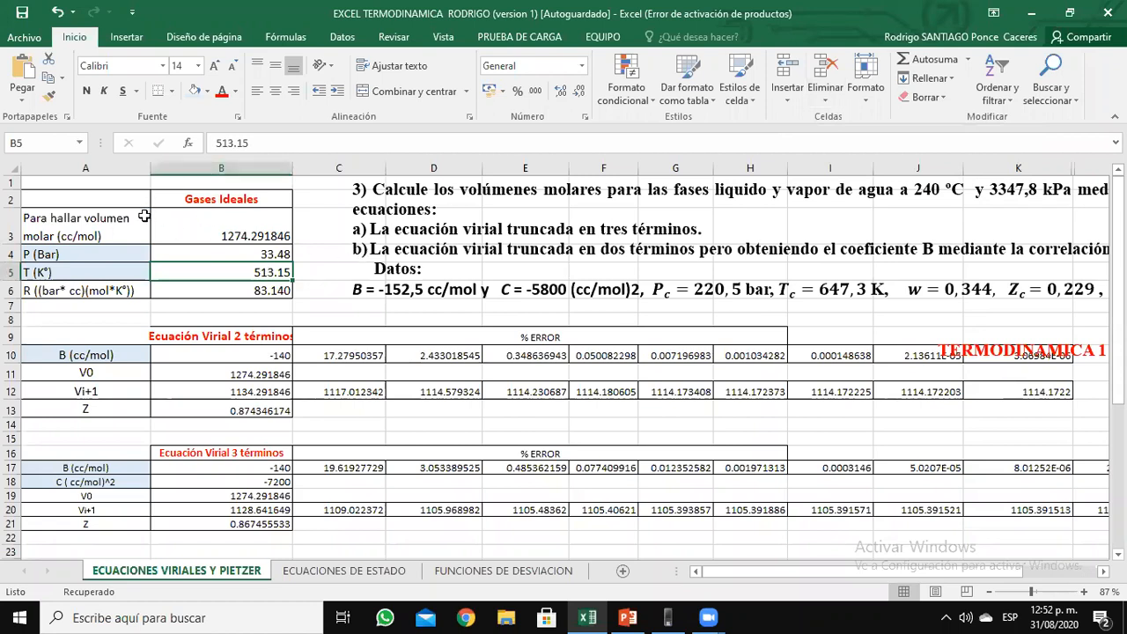
- Check the ideal gas molar volume formula and its gas constant input, and fill the molar volume result cell with yellow
click(58, 229)
click(264, 229)
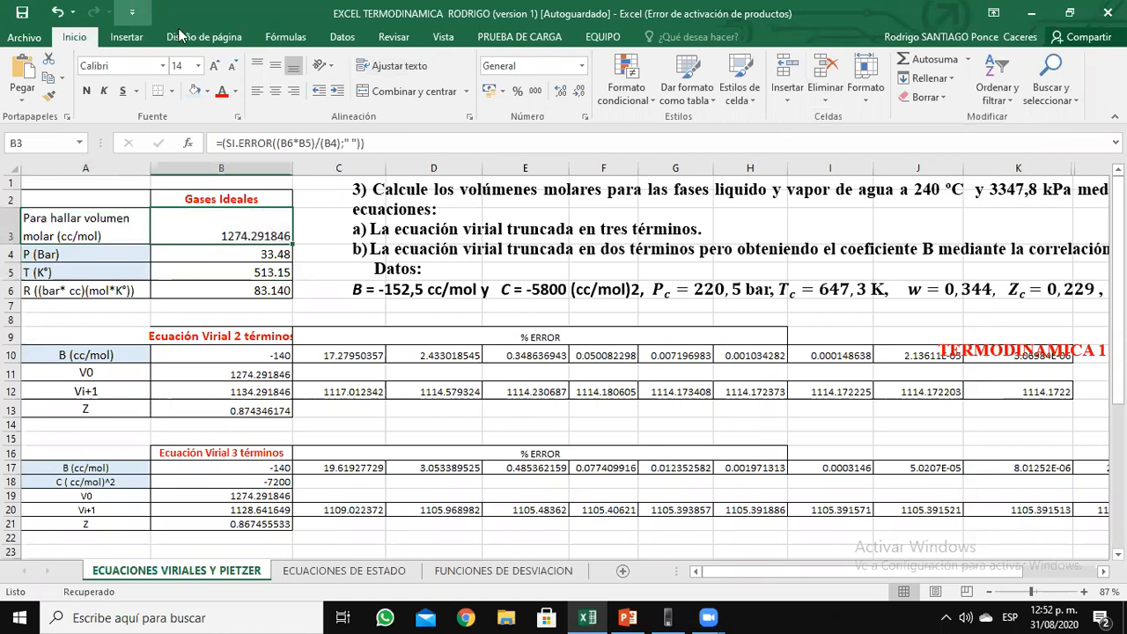
click(227, 292)
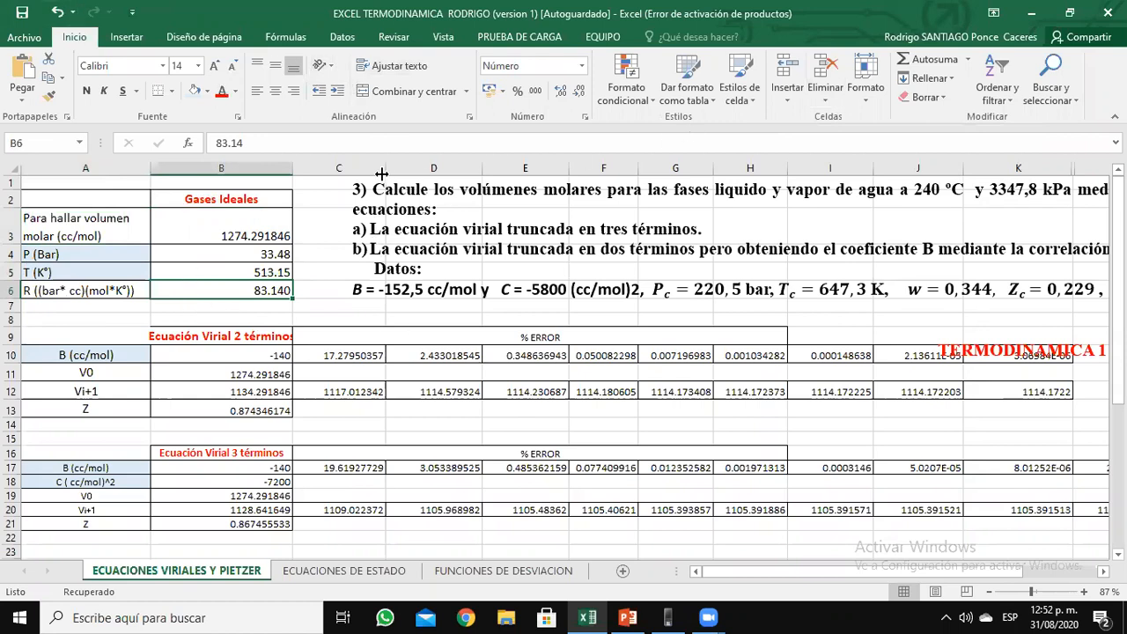
click(189, 227)
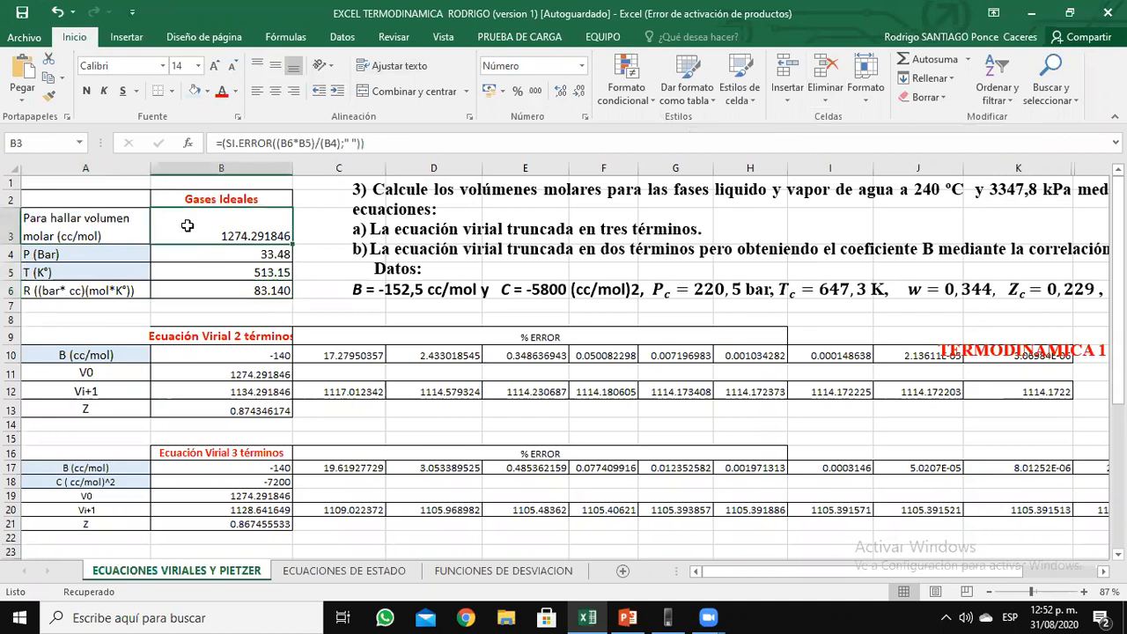
click(207, 91)
click(237, 220)
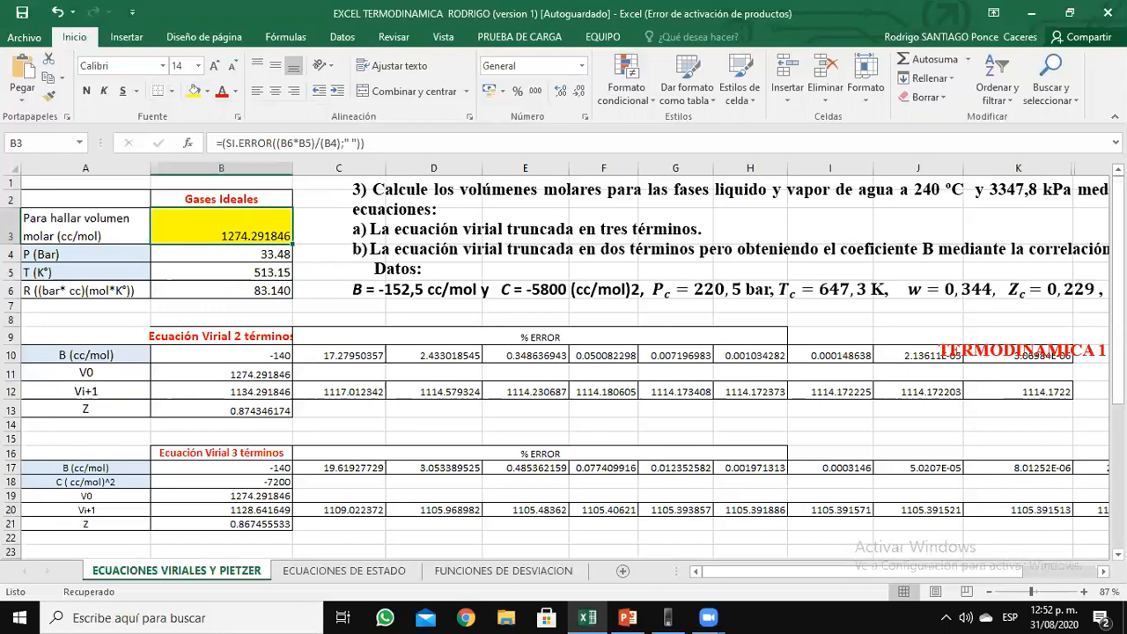
- In the three-term virial table, set coefficient B to -152.5 cc/mol and coefficient C to -5800
drag(1117, 210, 1117, 222)
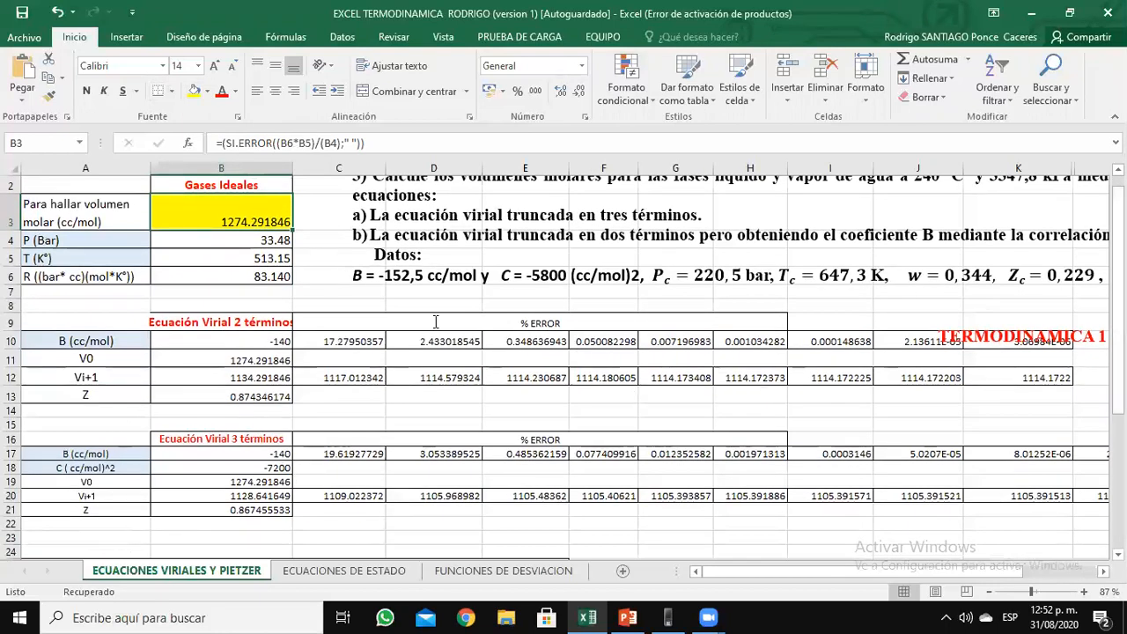
click(244, 454)
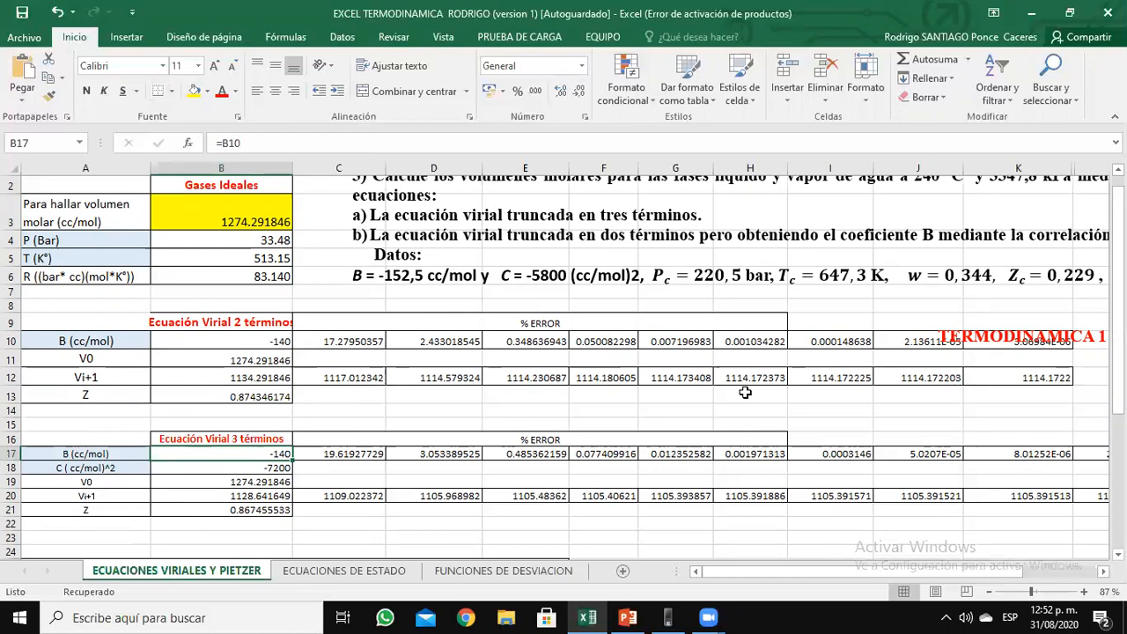
text(-152.5)
key(Return)
text(-5800)
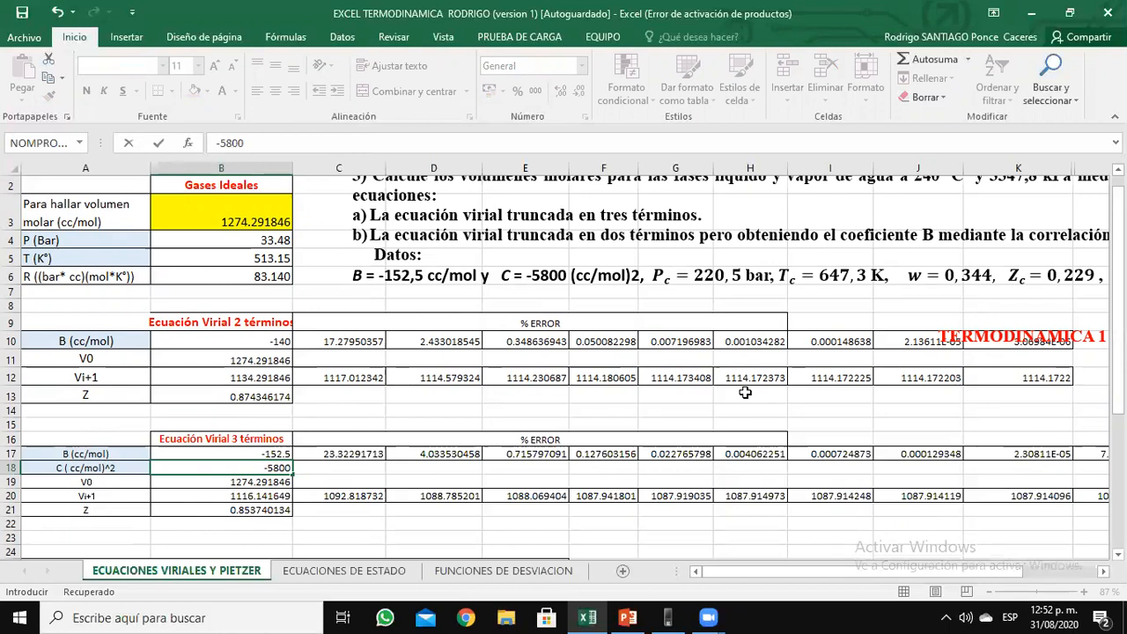
key(Return)
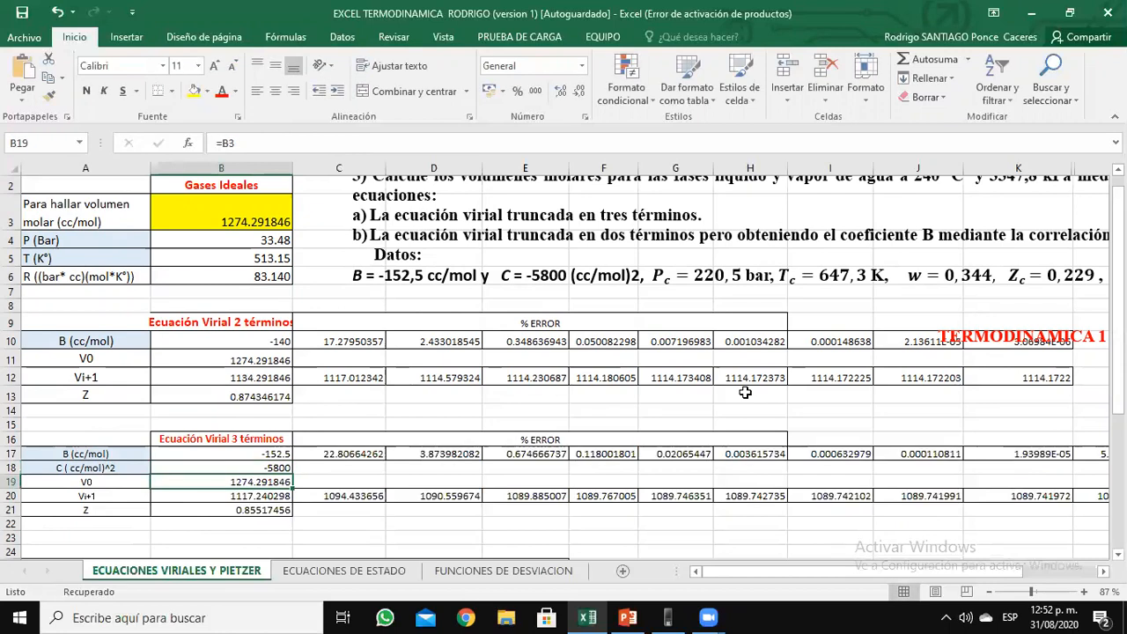
- Examine the V0 and Vi+1 formulas, the successive volume iterations along row 20, and the Z formula of the three-term virial table
click(275, 496)
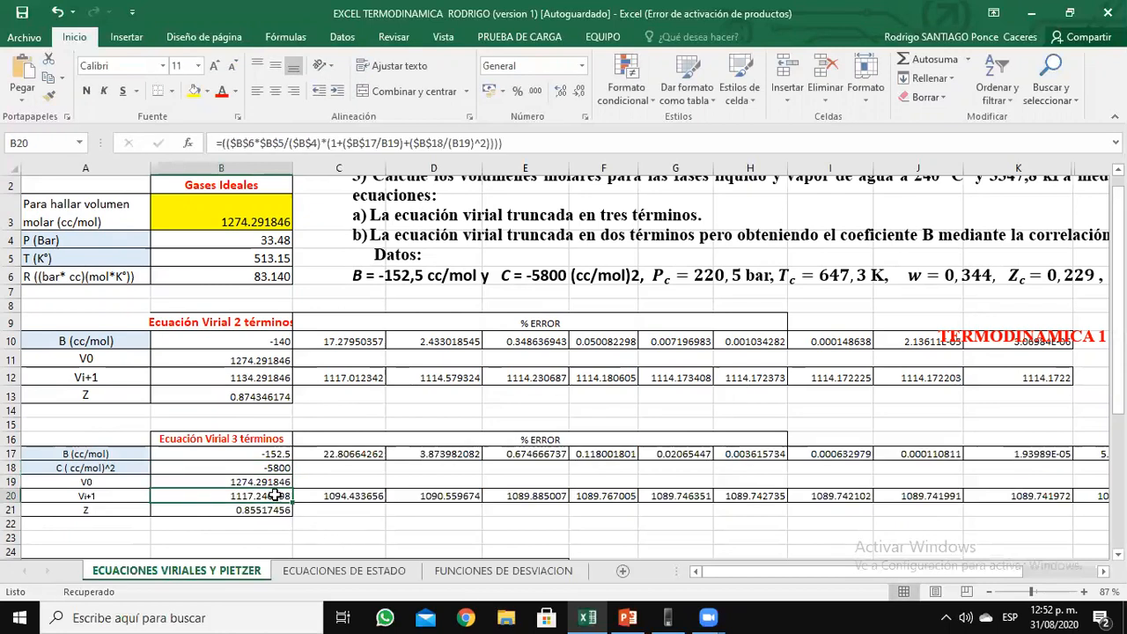
key(Up)
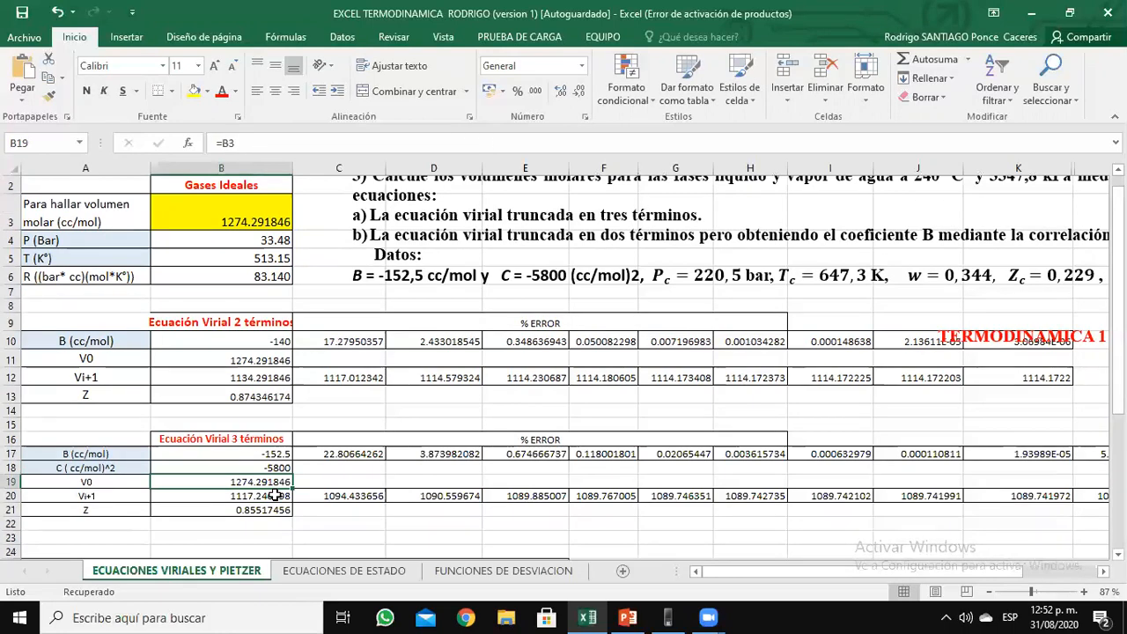
key(Down)
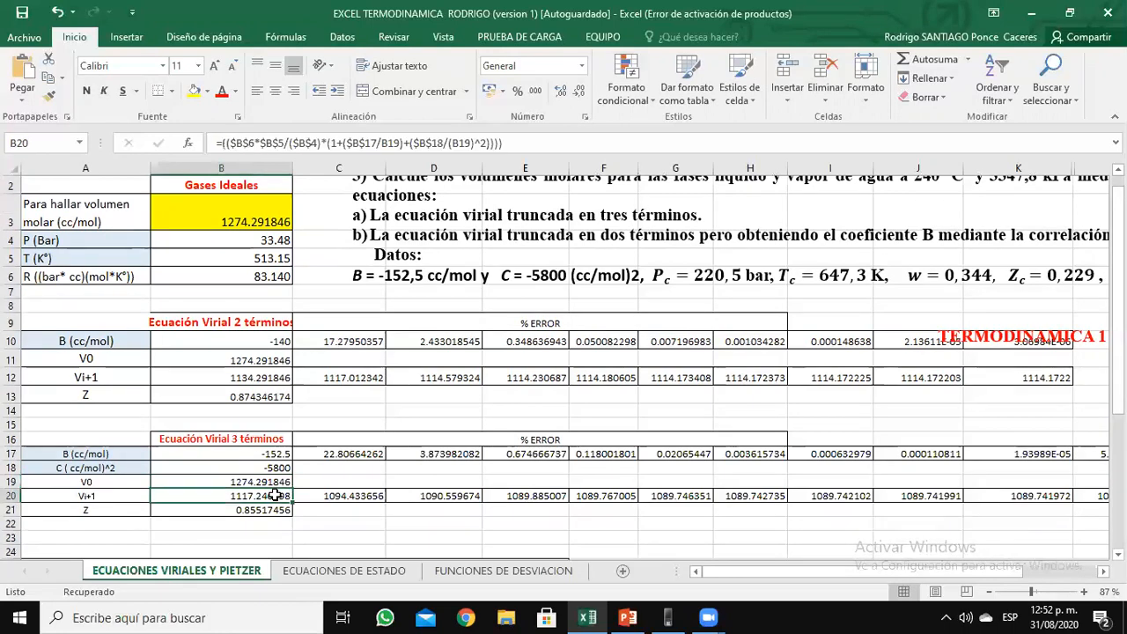
key(Right)
key(Right)
key(Right)
key(Right)
key(Right)
key(Right)
key(Right)
key(Right)
key(Right)
key(Right)
key(Right)
key(Right)
key(Right)
key(Right)
key(Right)
key(Right)
key(Left)
key(Left)
key(Left)
key(Left)
key(Left)
key(Left)
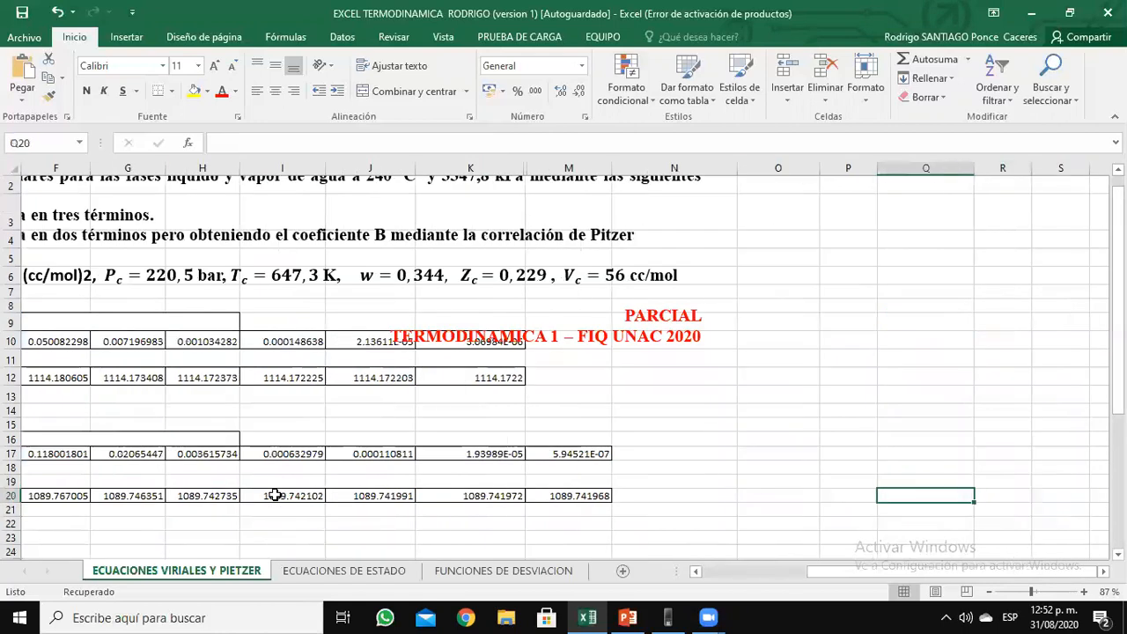
key(Left)
key(Left)
key(Left)
key(Left)
key(Left)
key(Left)
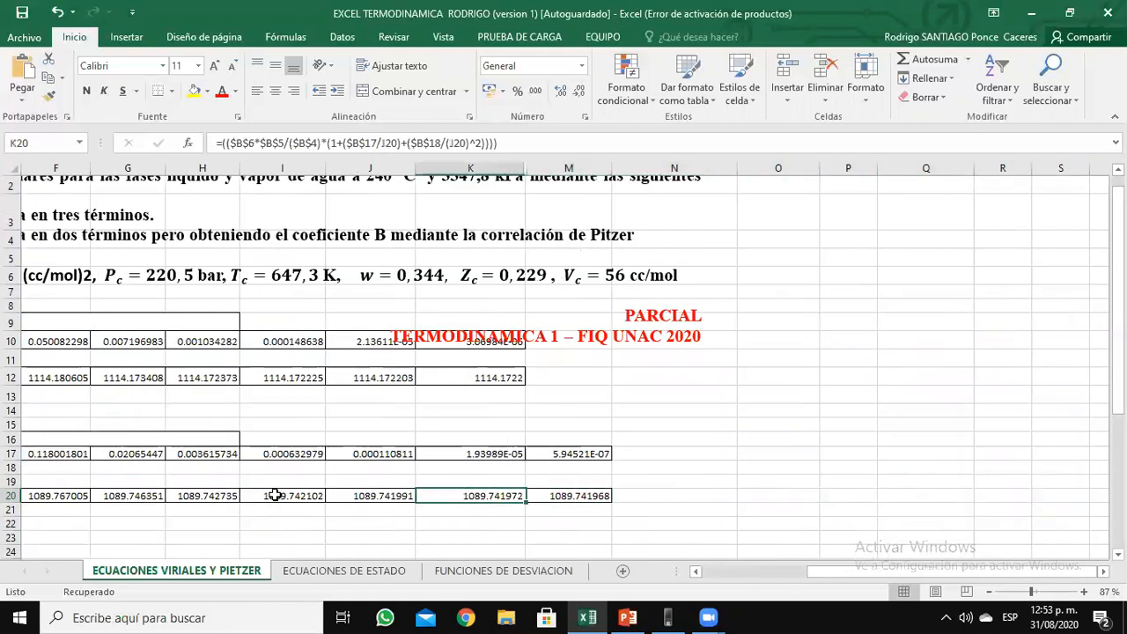
key(Left)
key(Left)
key(Left)
key(Left)
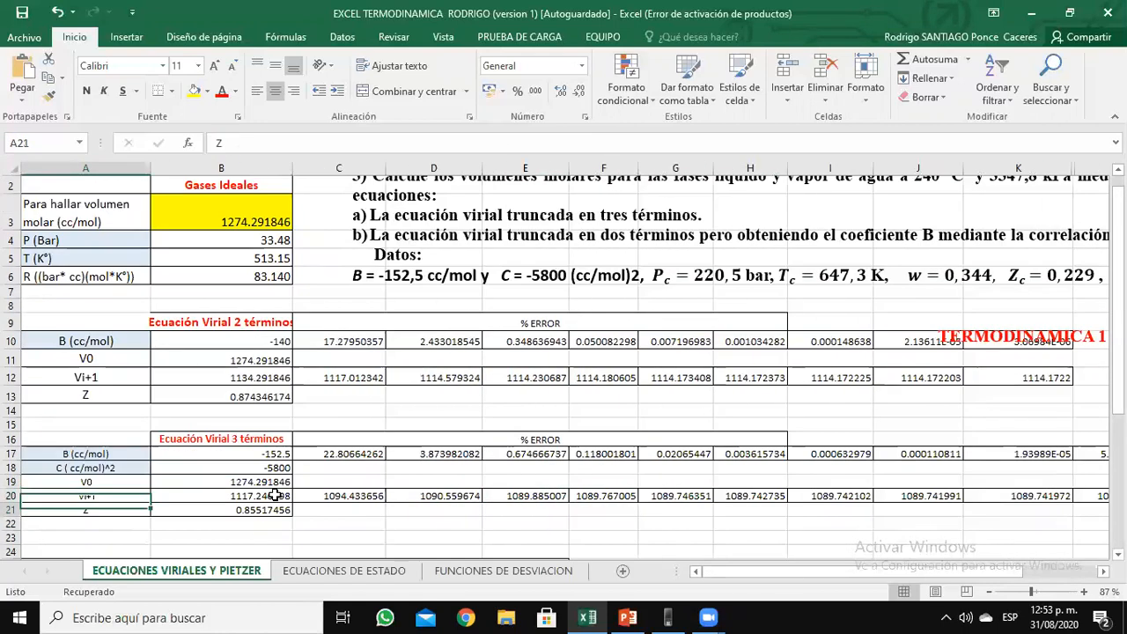
key(Right)
key(Down)
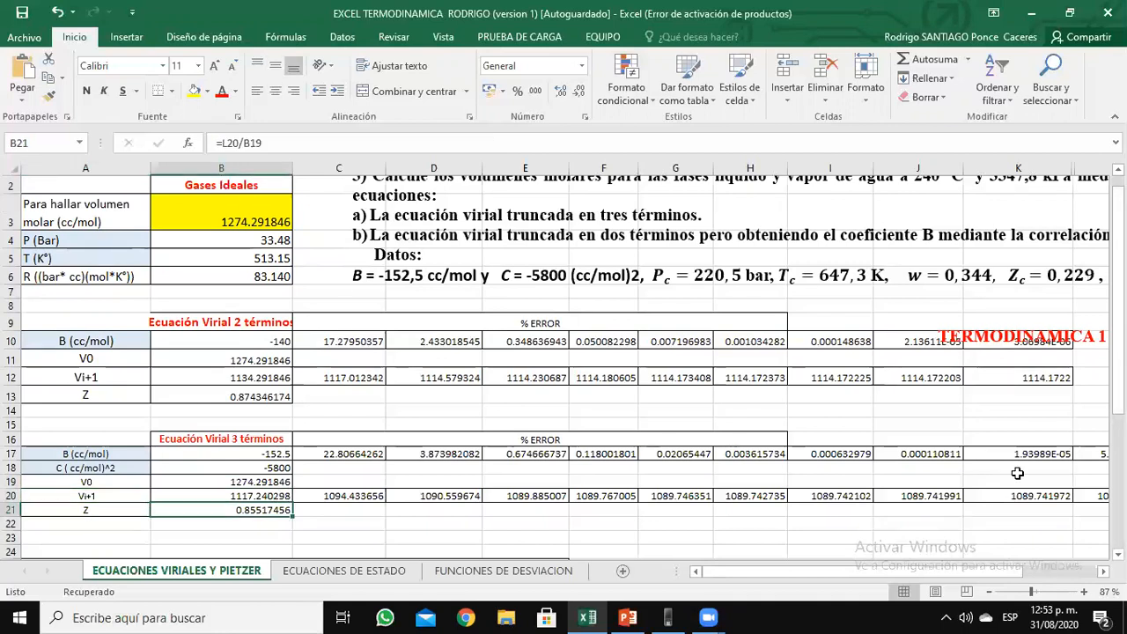
- Reveal the hidden column L between columns K and M and select its Vi+1 value in the three-term virial table
click(583, 489)
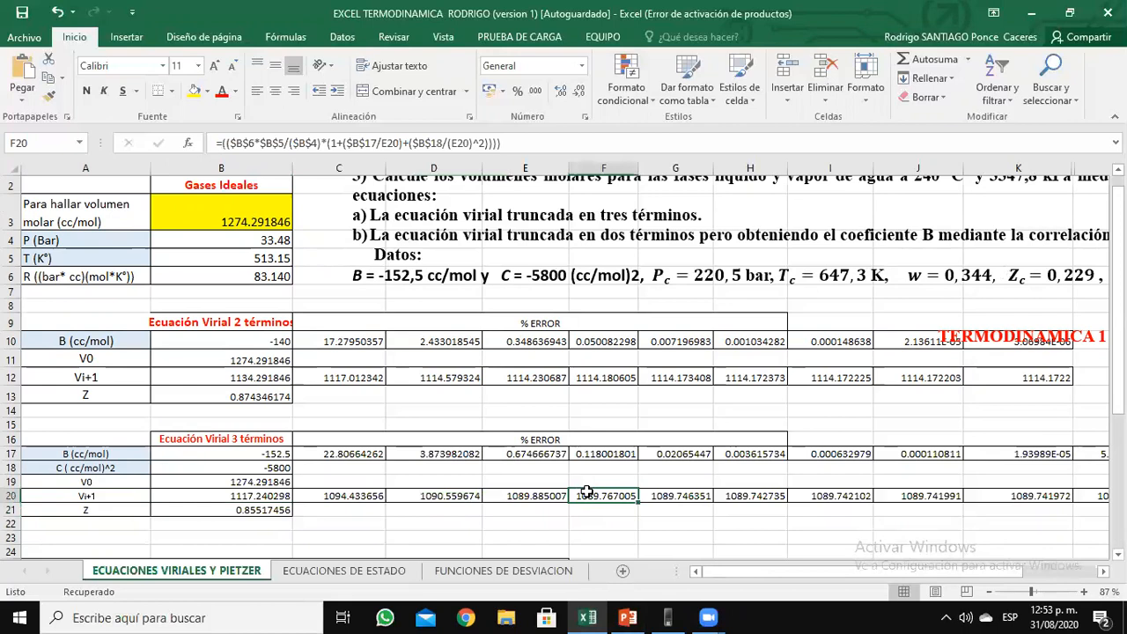
key(Right)
key(Right)
key(Right)
key(Right)
key(Right)
key(Right)
key(Right)
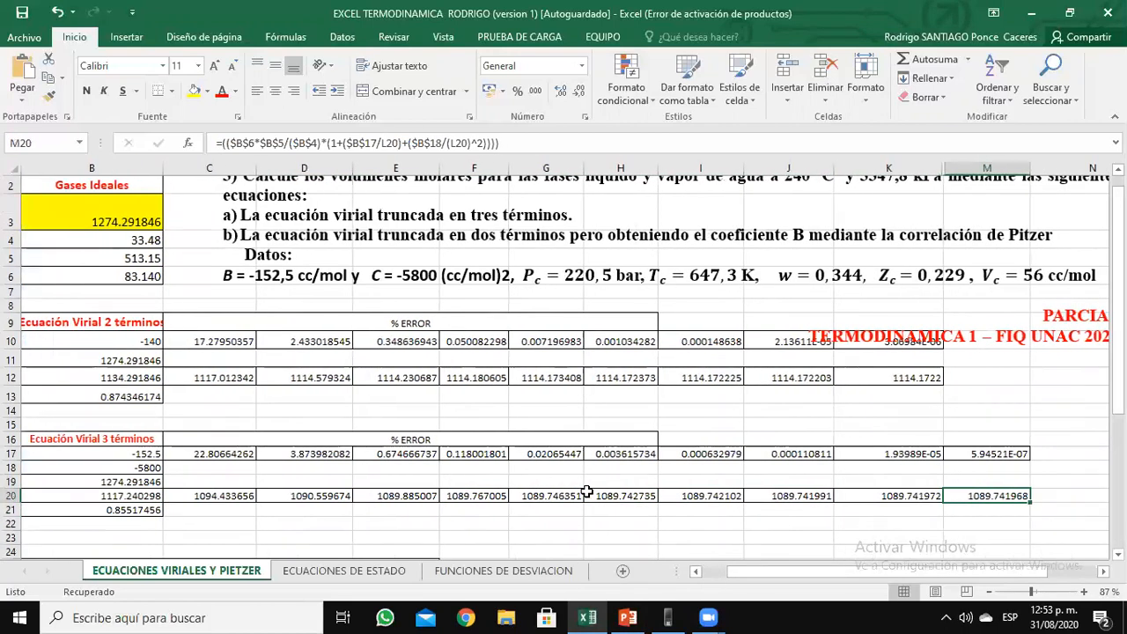
key(Left)
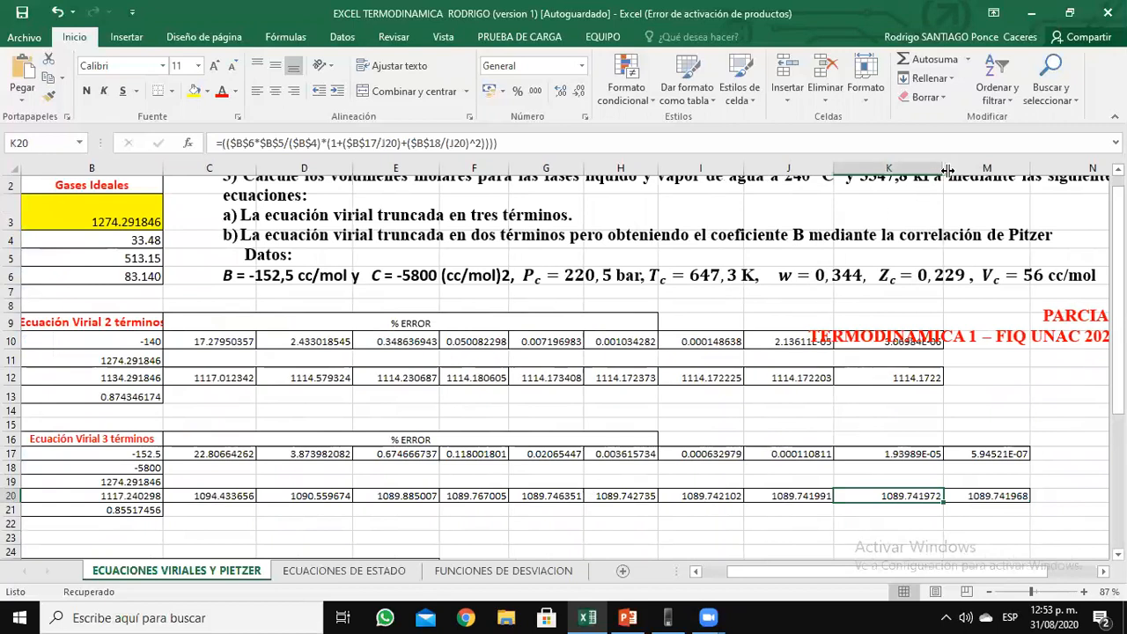
drag(943, 167, 1054, 169)
click(1003, 497)
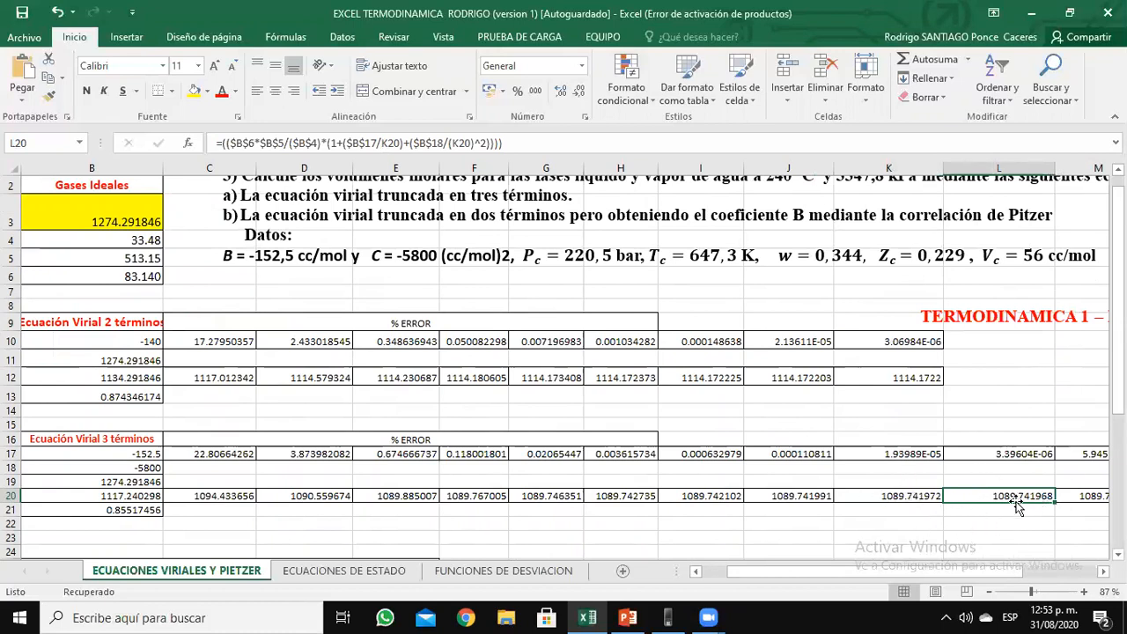
- Fill the compressibility factor Z result of the three-term virial table with yellow
click(929, 495)
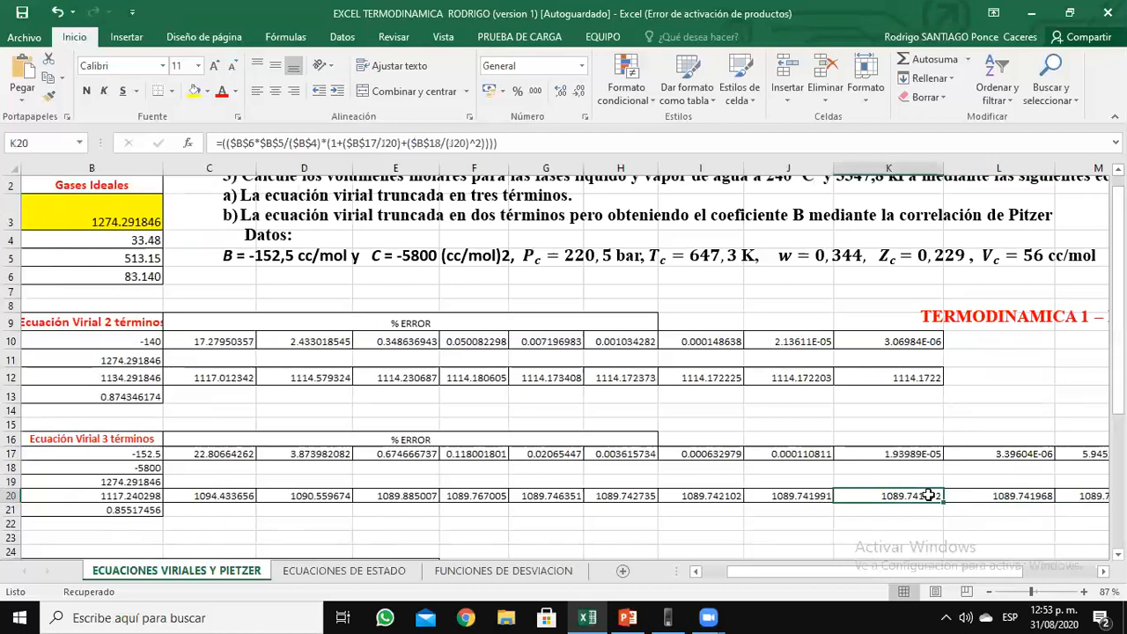
key(Left)
key(Left)
key(Left)
key(Left)
key(Left)
key(Left)
key(Left)
key(Left)
key(Left)
key(Left)
key(Down)
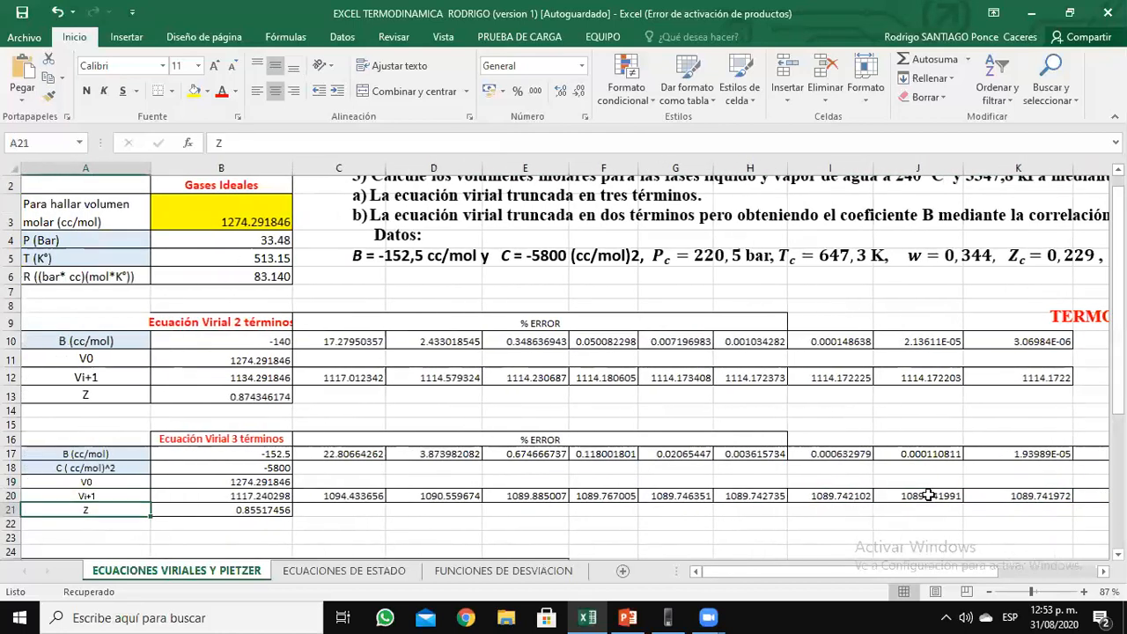
key(Right)
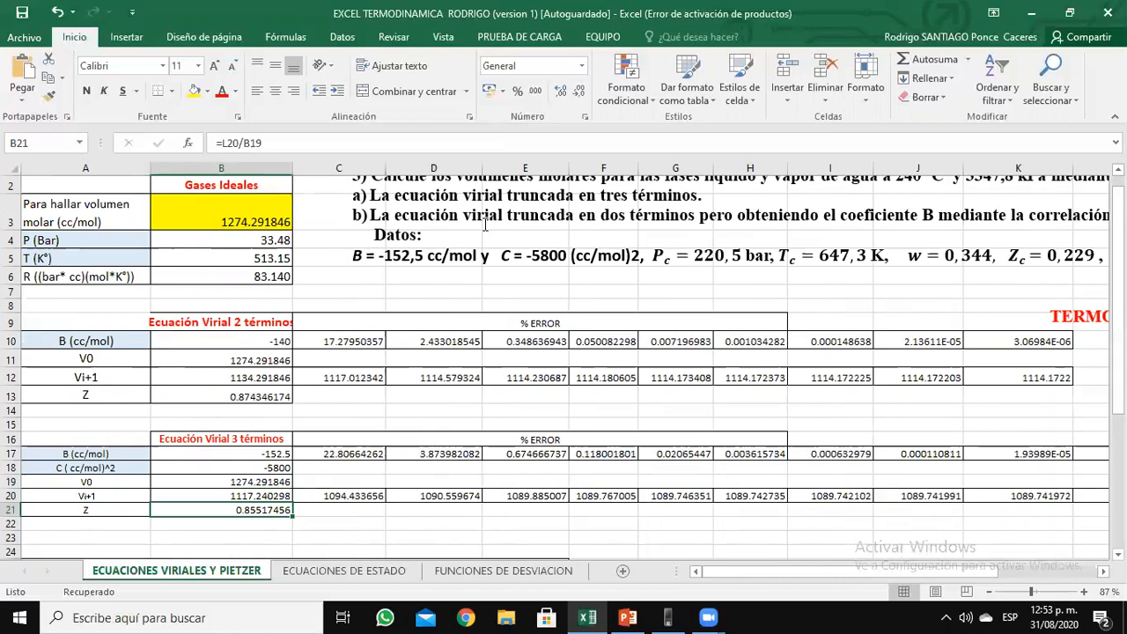
click(194, 91)
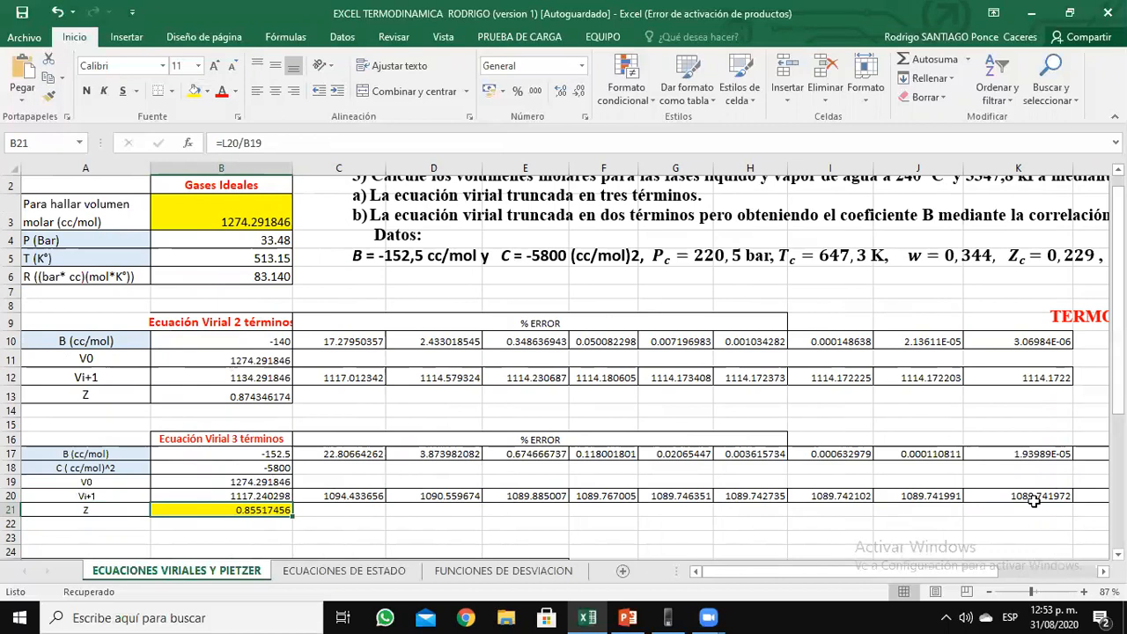
- Fill the converged Vi+1 volume in cell L20 with yellow and return to the beginning of the row
click(1085, 498)
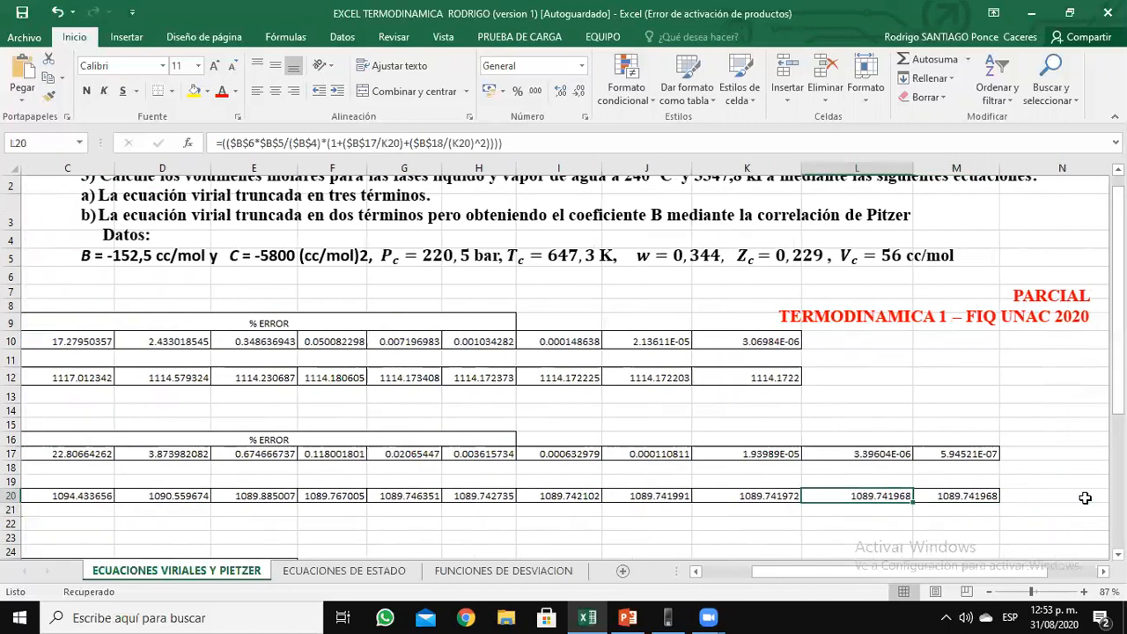
click(194, 92)
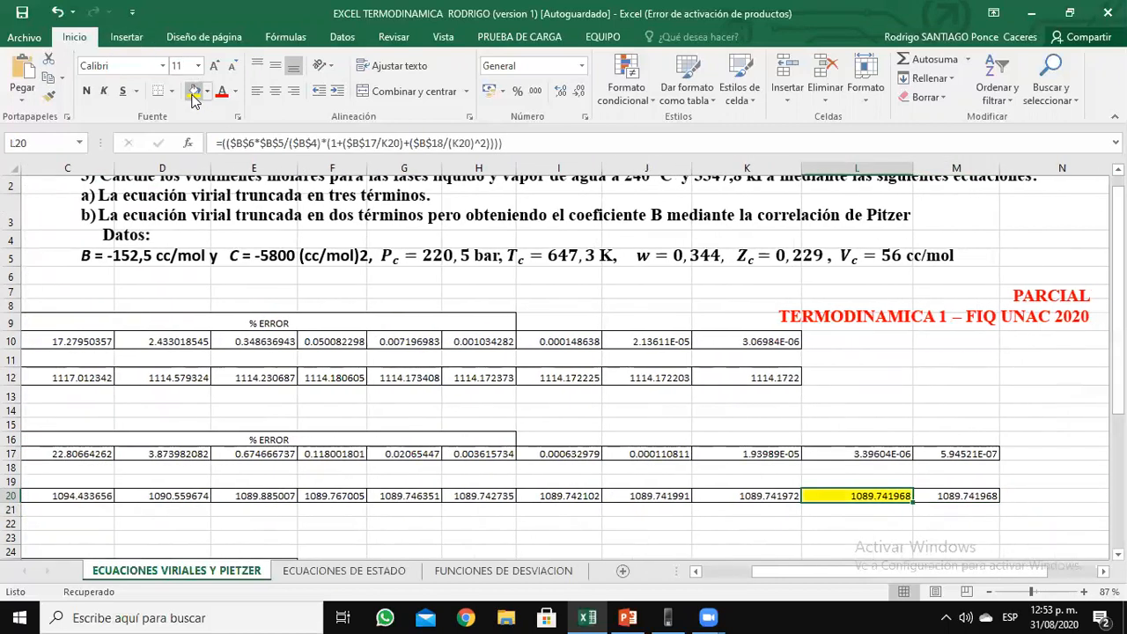
key(Left)
key(Left)
key(Home)
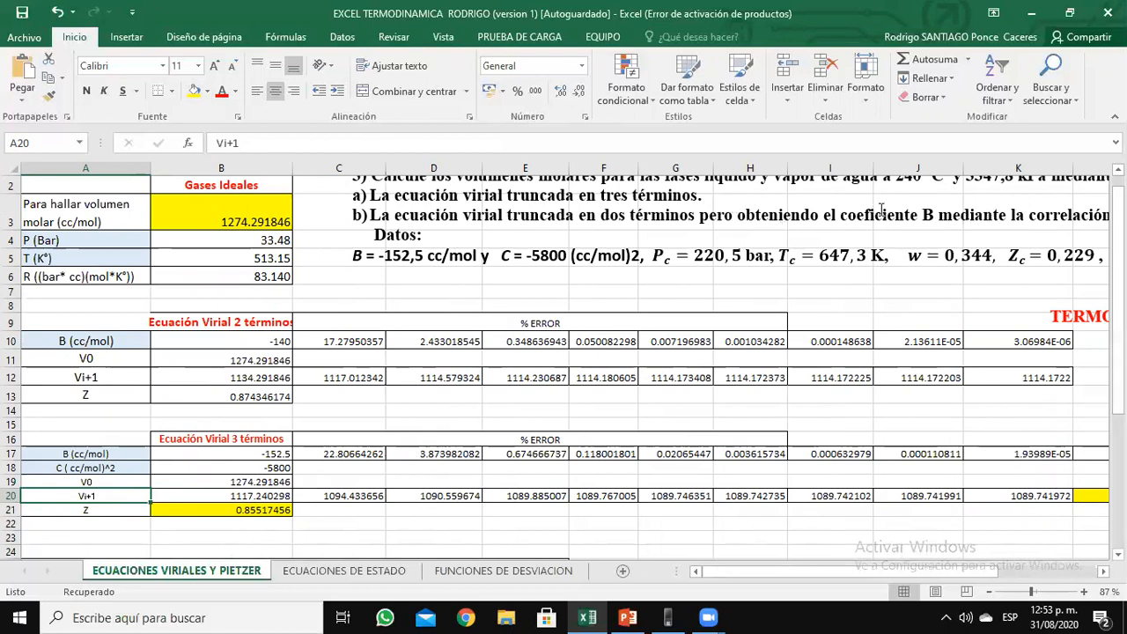
- Check the reduced temperature and reduced pressure formulas in the Abbott equations table against the given problem data
drag(1117, 236, 1117, 287)
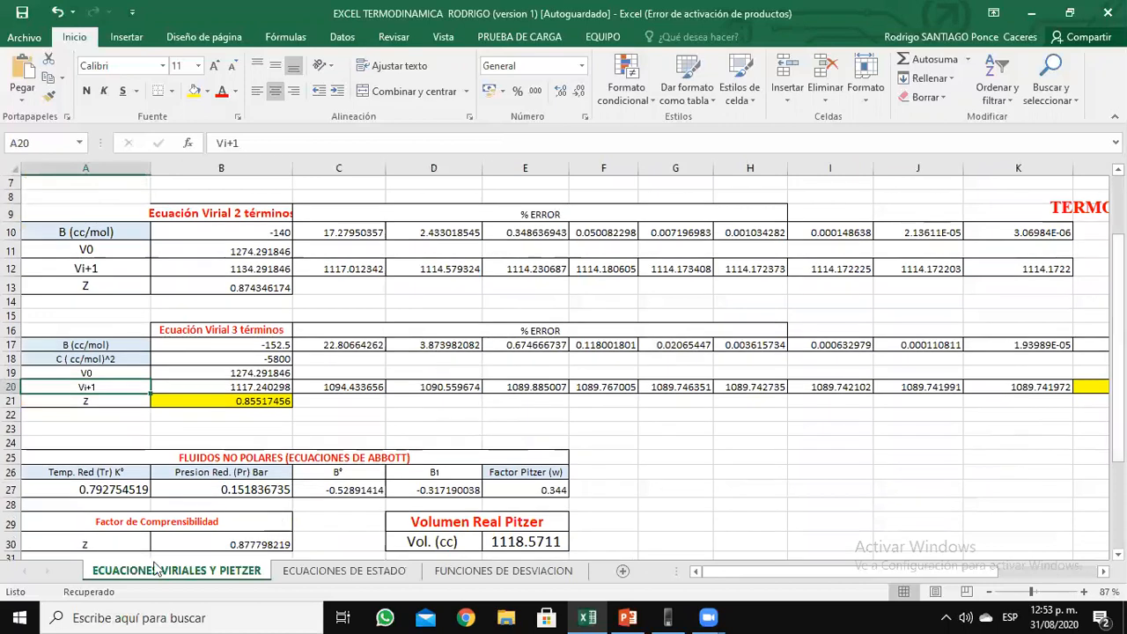
click(137, 490)
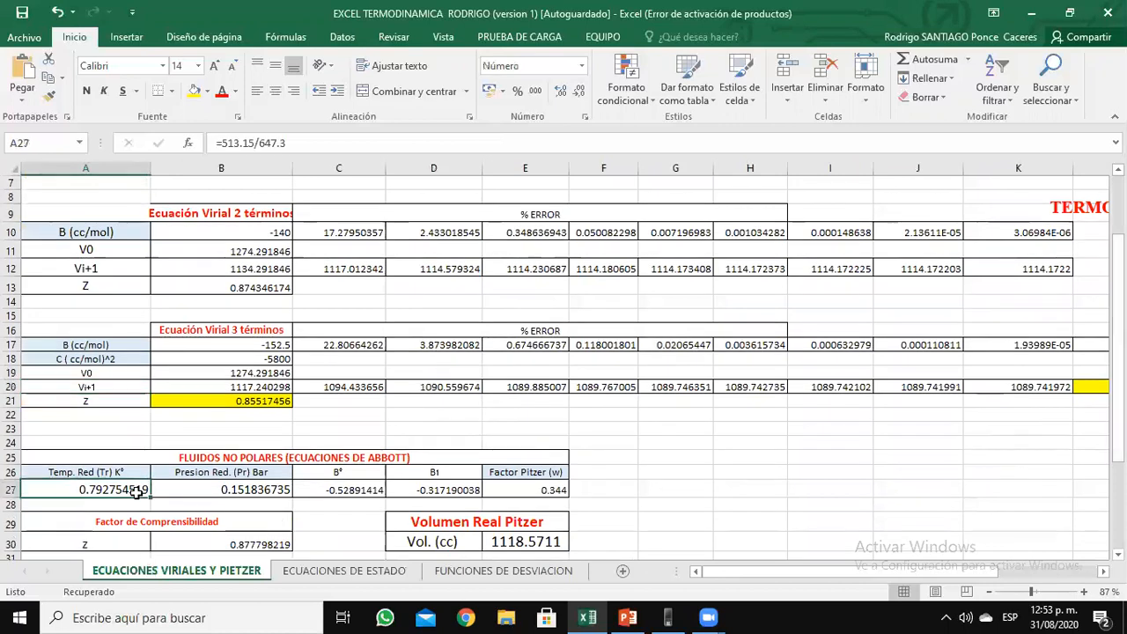
click(262, 489)
drag(1117, 273, 1117, 243)
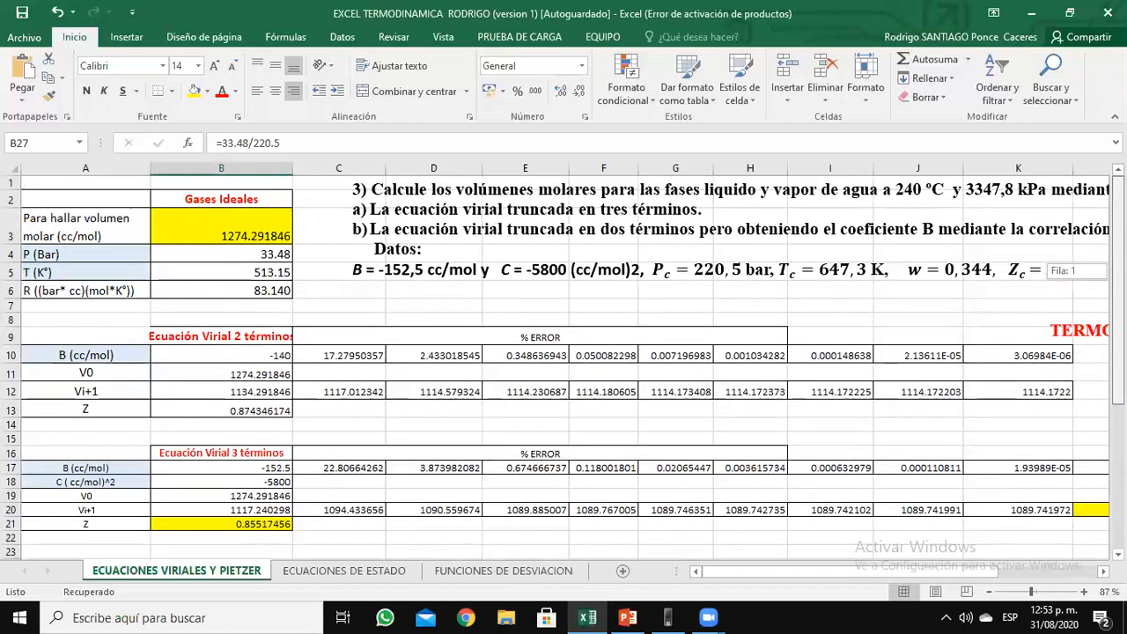
drag(1117, 243, 1117, 250)
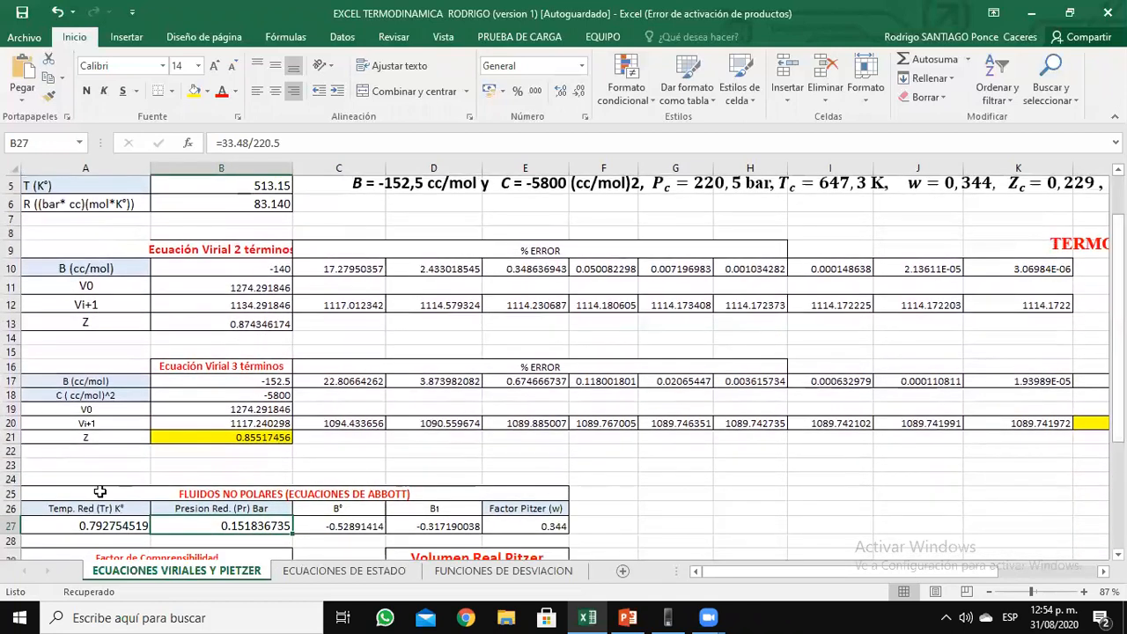
- Compare the formulas in A27 and B27 with the working temperature and pressure and the critical values in the problem statement
click(95, 525)
drag(1117, 313, 1117, 288)
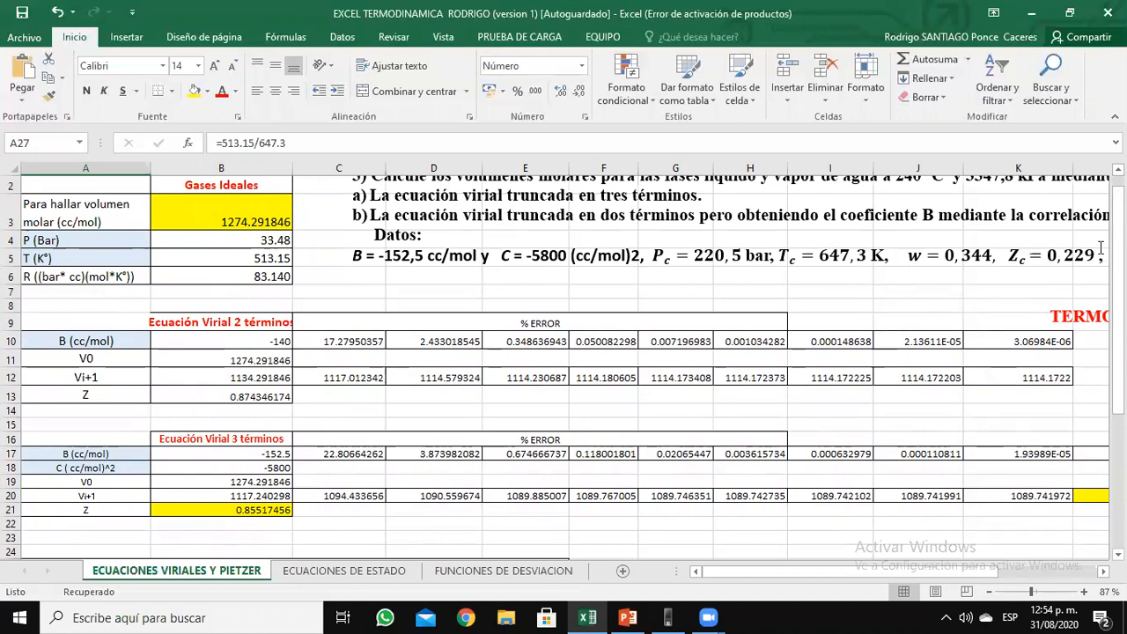
drag(1117, 250, 1117, 288)
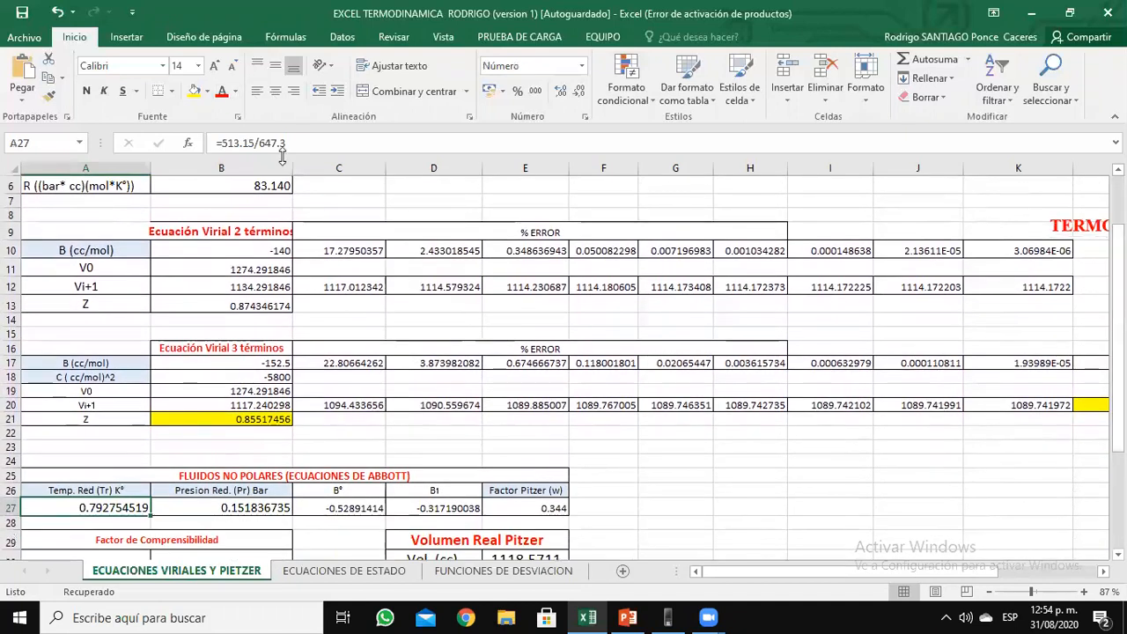
drag(1118, 280, 1118, 290)
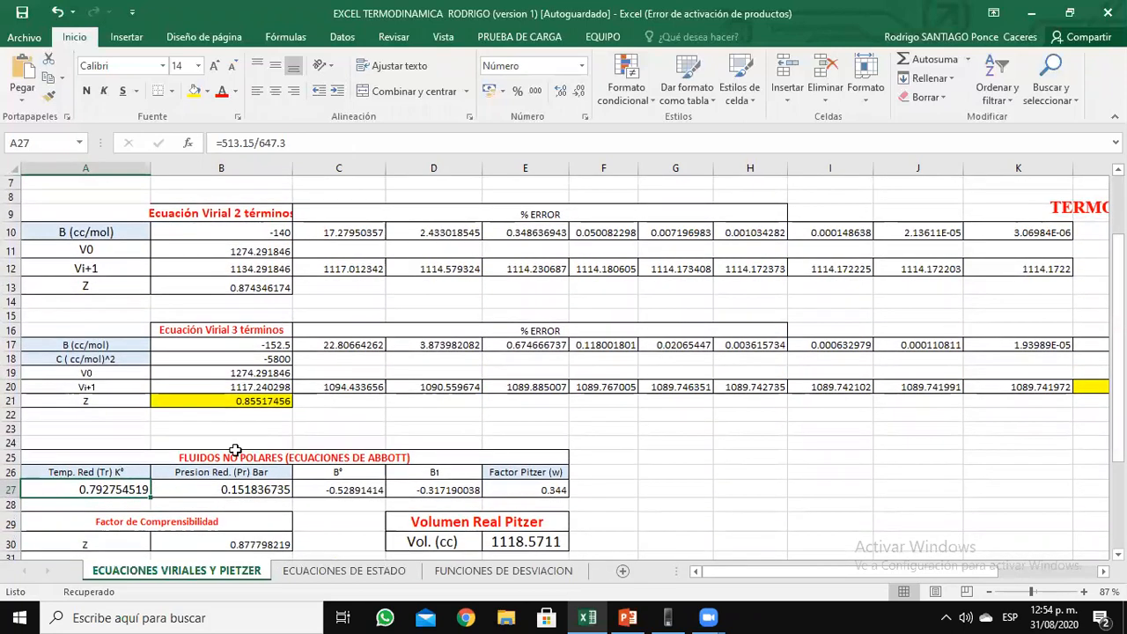
click(246, 492)
drag(1117, 321, 1118, 313)
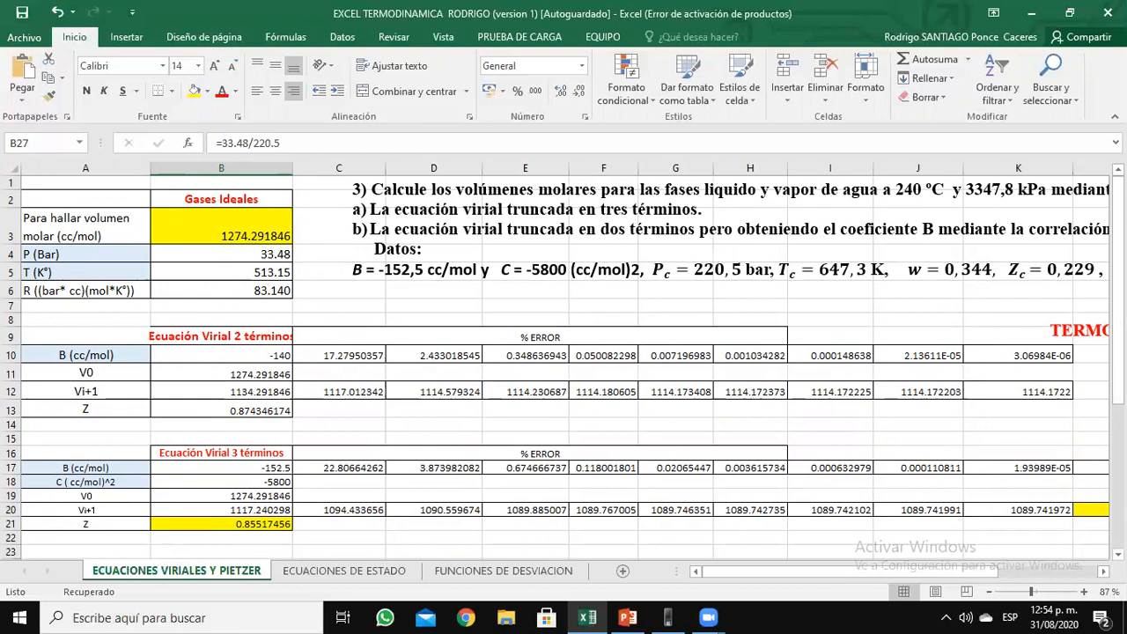
drag(1118, 216, 1118, 291)
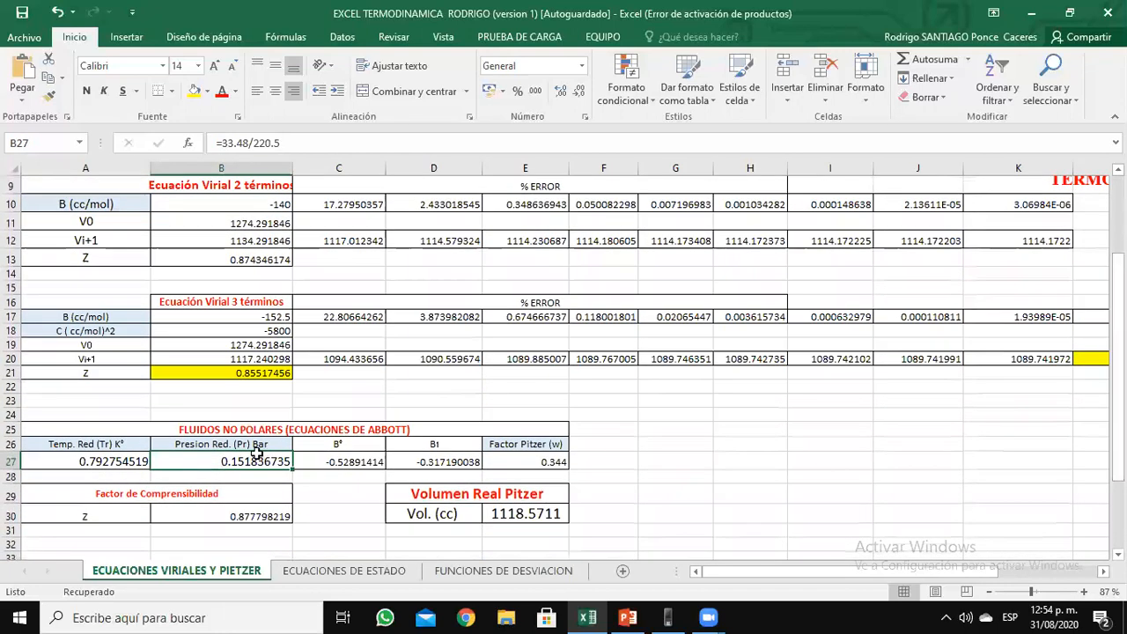
- Test a Pitzer factor of 0.5 in cell E27 of the Abbott equations table and restore it to 0.344
click(520, 456)
drag(1117, 287, 1118, 209)
drag(1118, 249, 1118, 324)
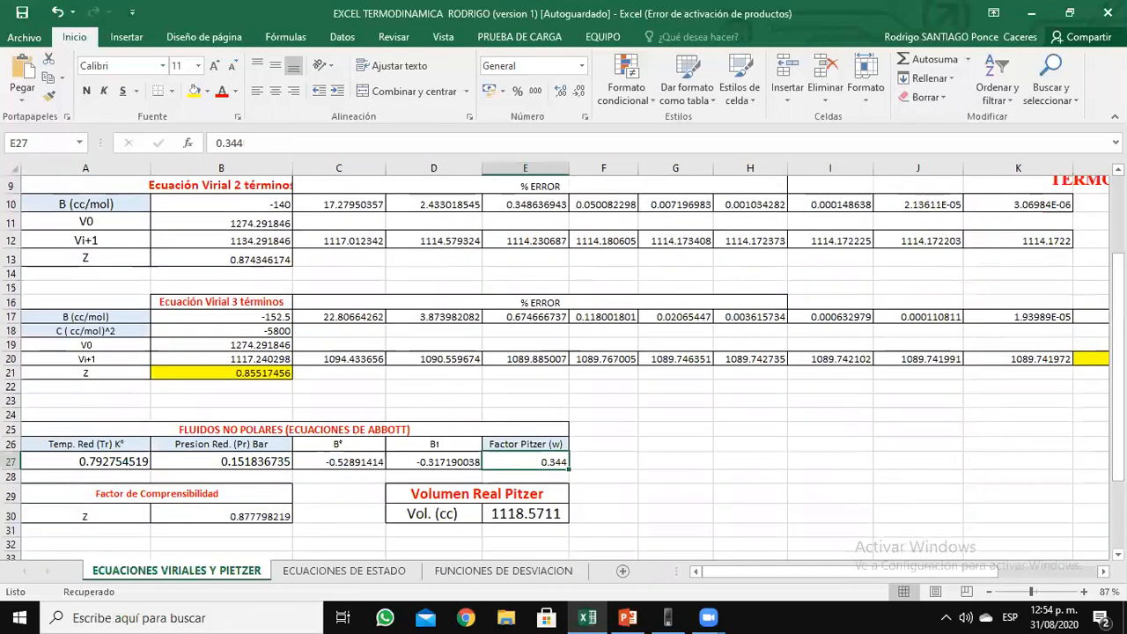
text(0.)
text(5)
key(ctrl+Return)
text(0.34)
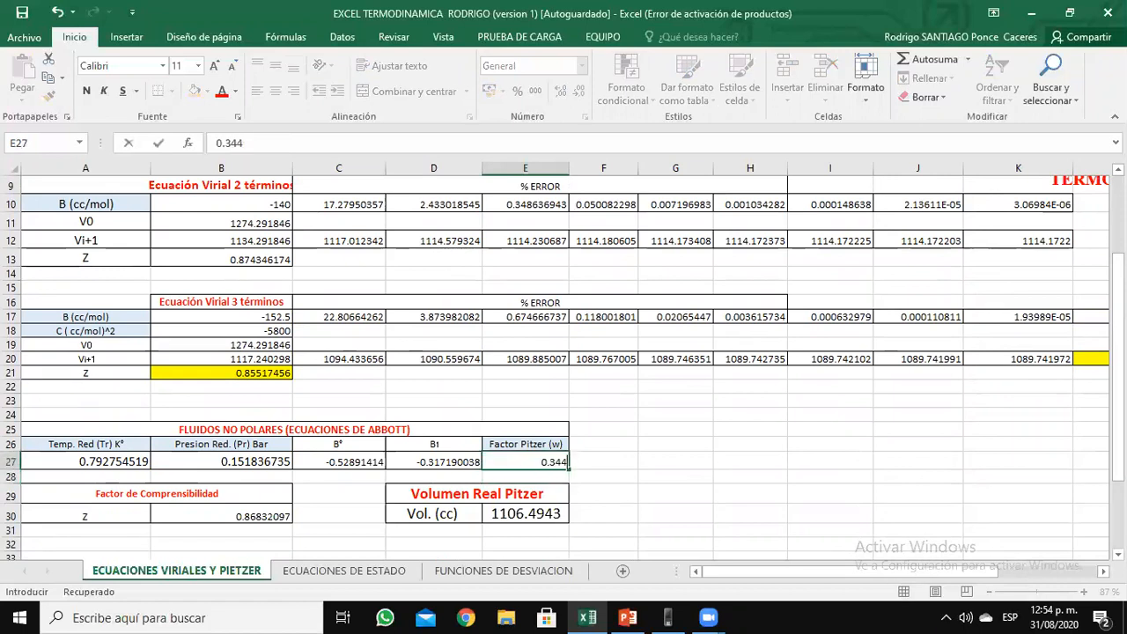
text(4)
key(Return)
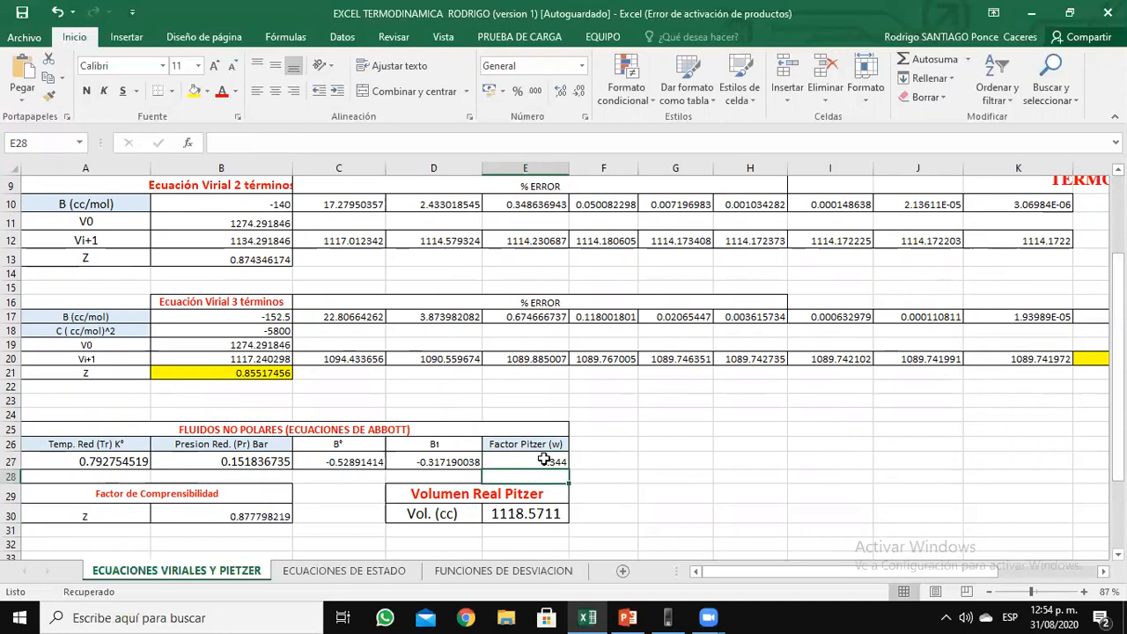
- Fill the compressibility factor Z in B30 and the real Pitzer volume in E30 with yellow
click(225, 514)
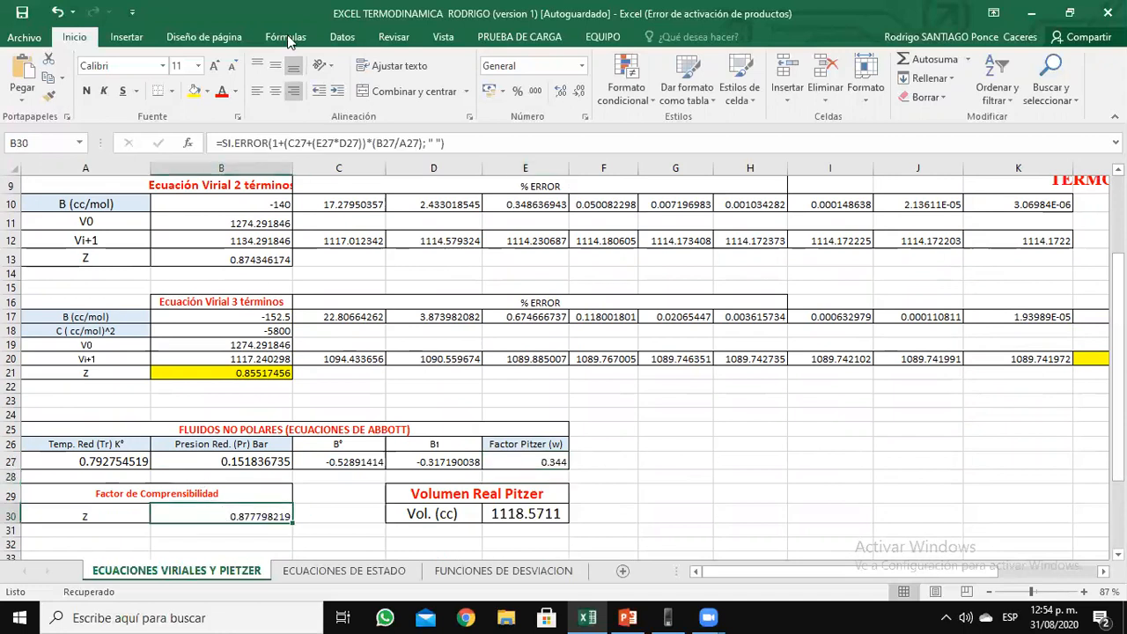
click(192, 91)
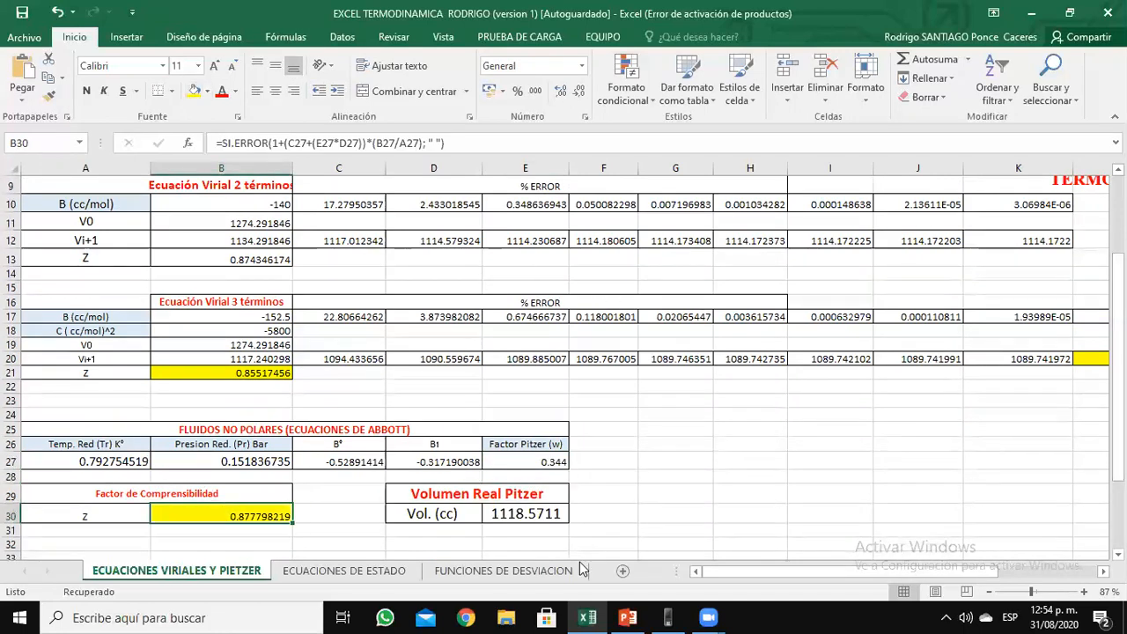
click(542, 516)
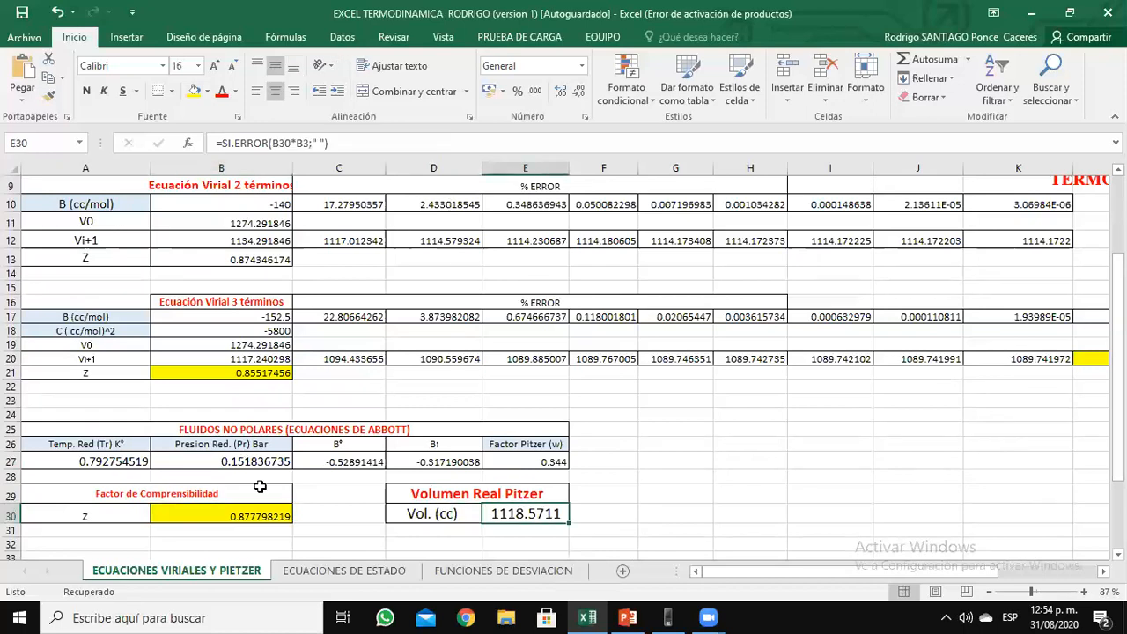
click(192, 91)
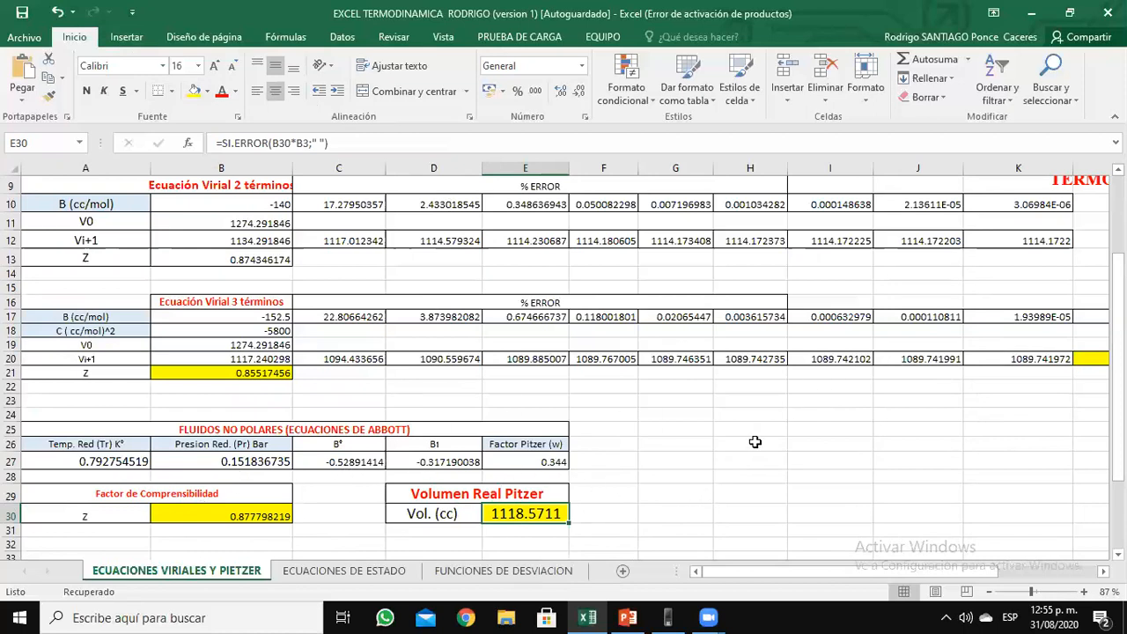
drag(1117, 370, 1118, 356)
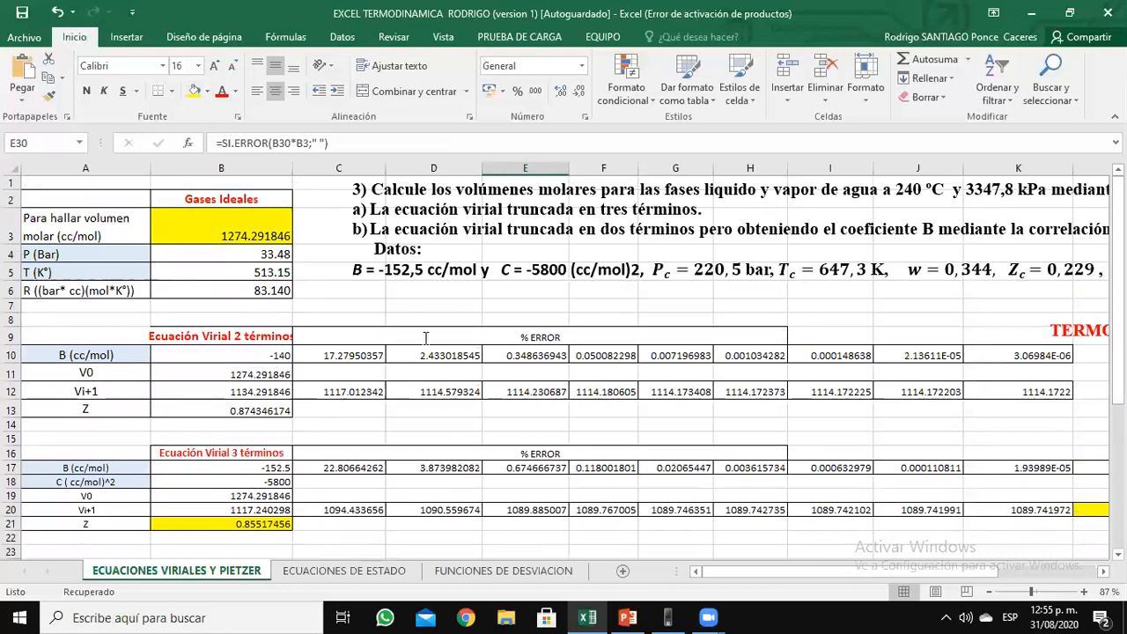
- On the ECUACIONES DE ESTADO sheet, delete the text box stating T = 473,15 K, P = 10 bar and R
click(350, 573)
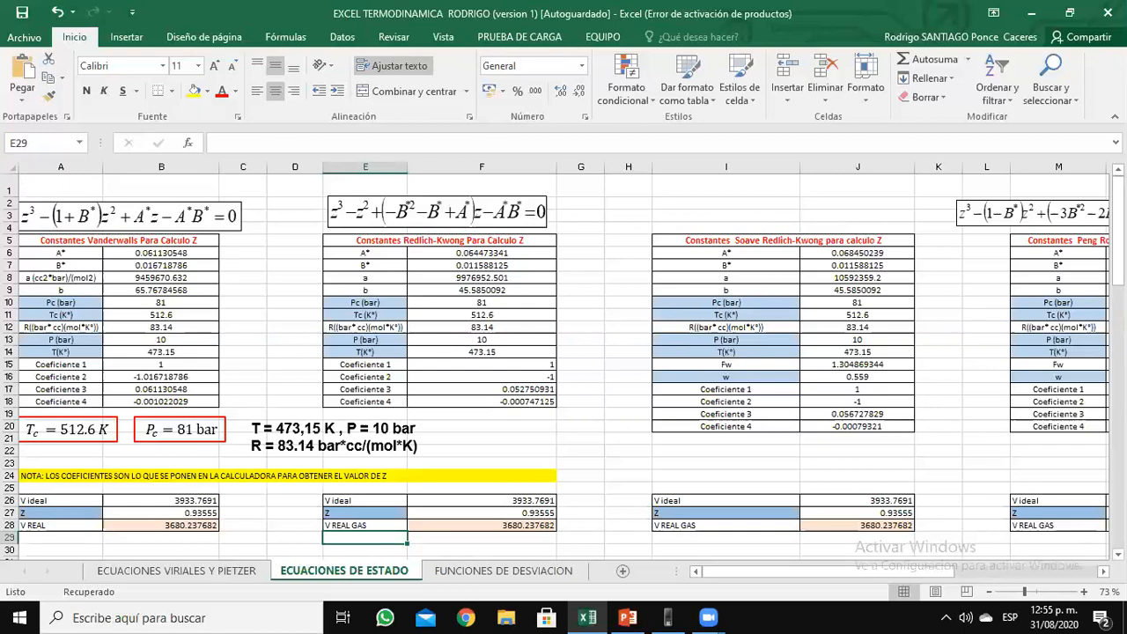
click(396, 423)
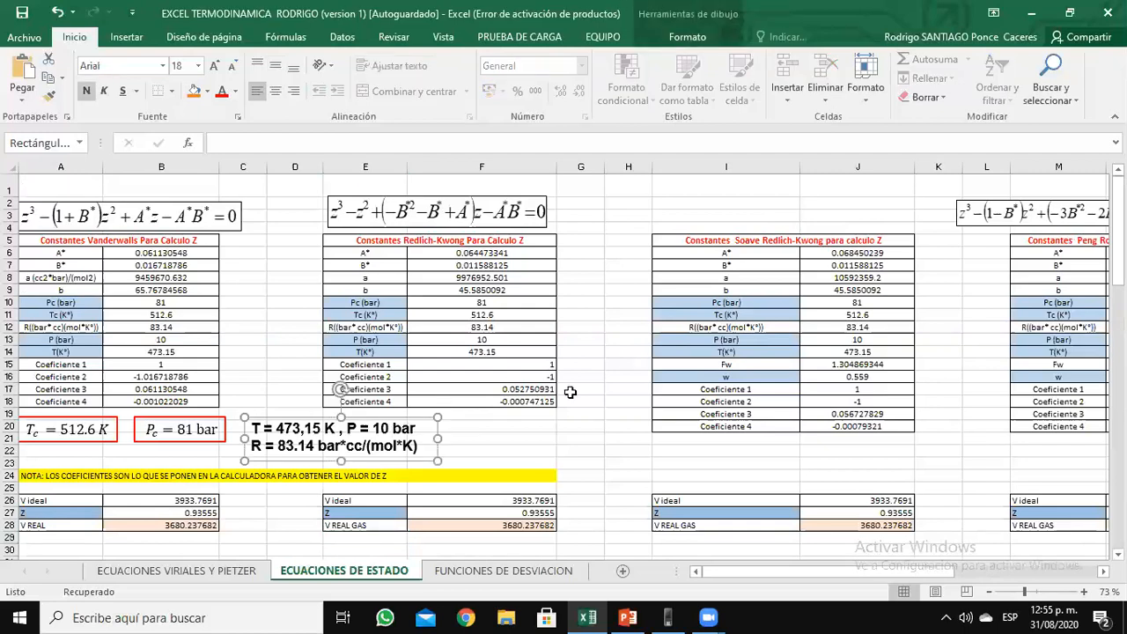
key(Delete)
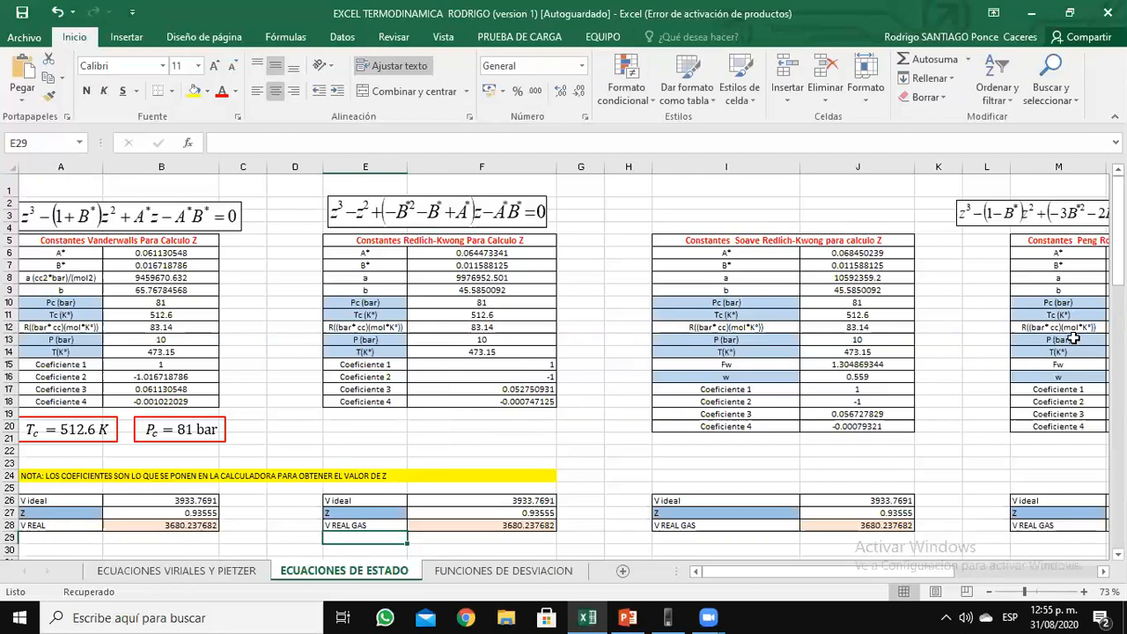
- Set the Van der Waals table's pressure to 33.48 bar and temperature to 513.15 K
drag(1117, 253, 1118, 268)
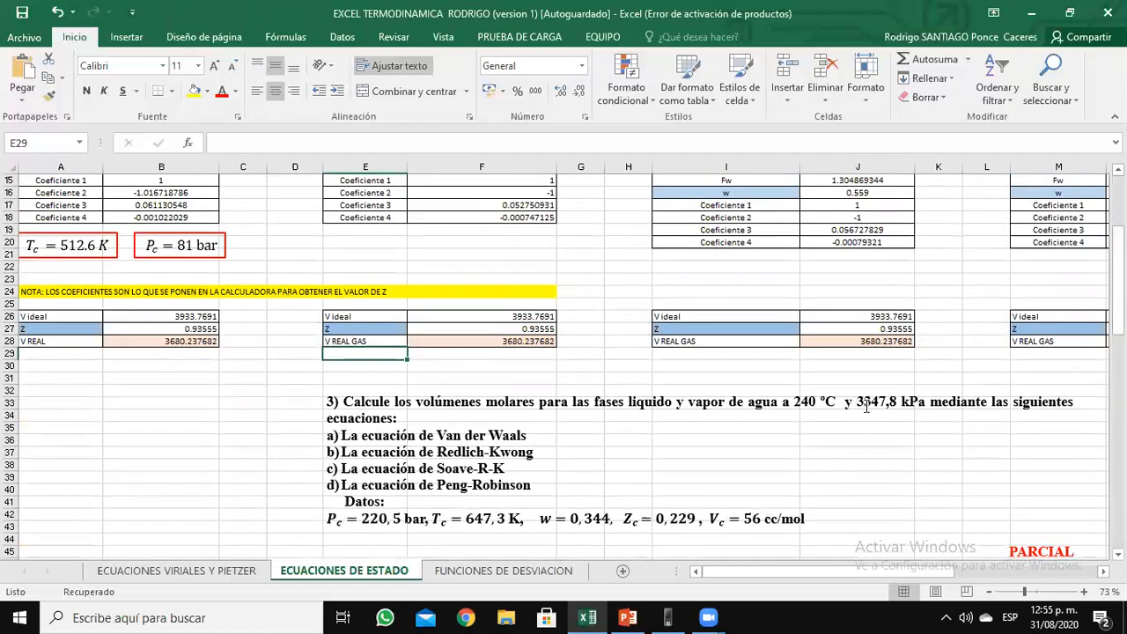
drag(1118, 264, 1118, 252)
click(194, 268)
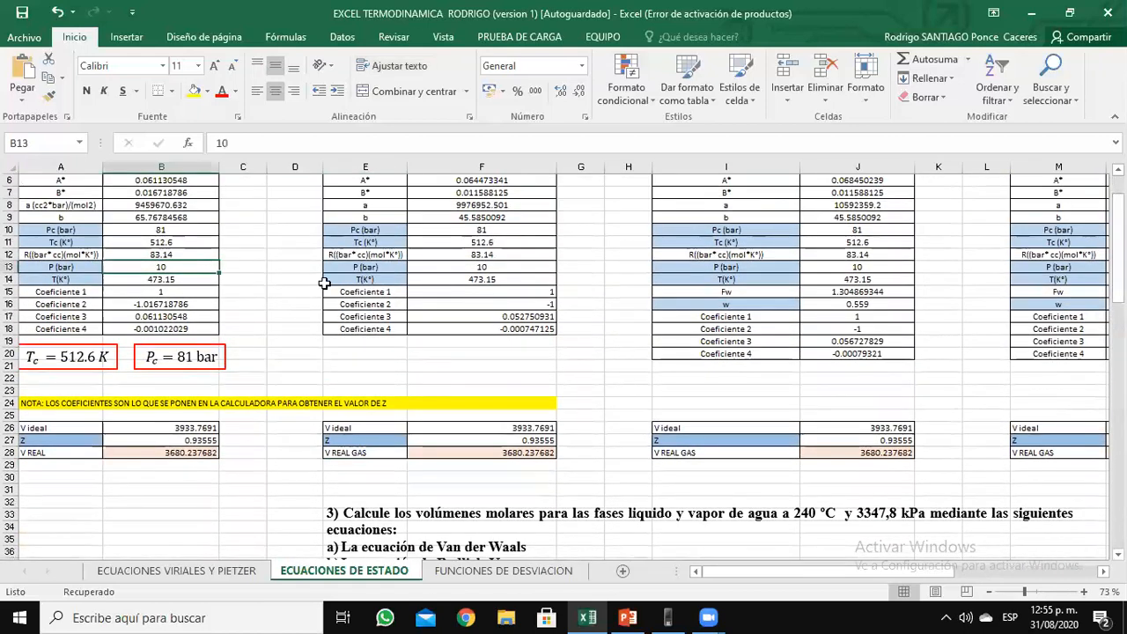
text(33.48)
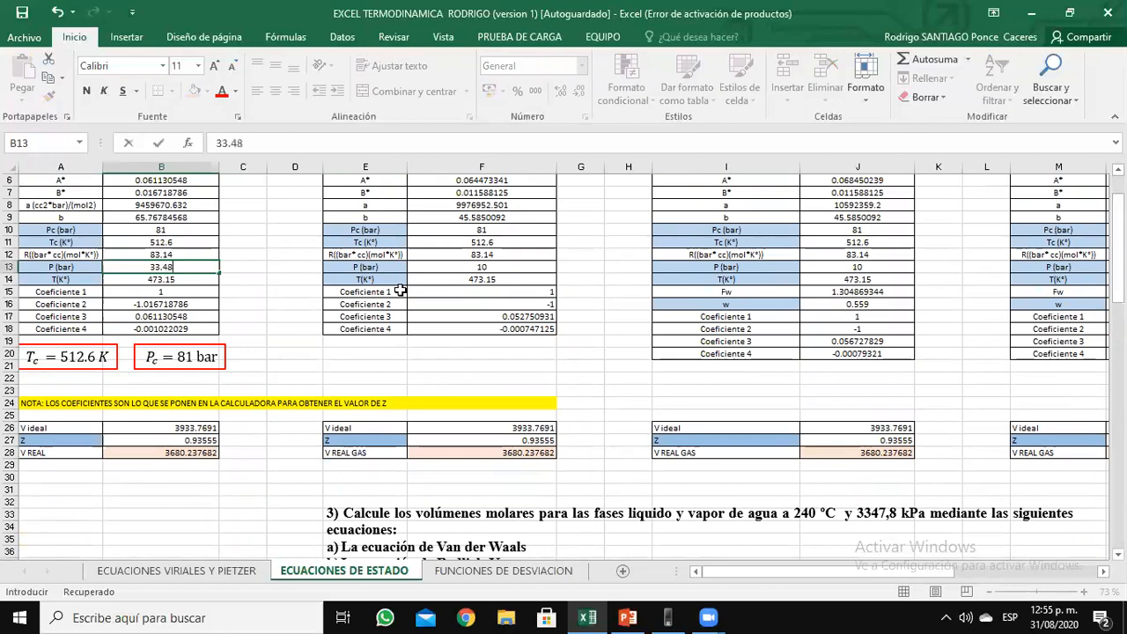
key(Return)
text(5)
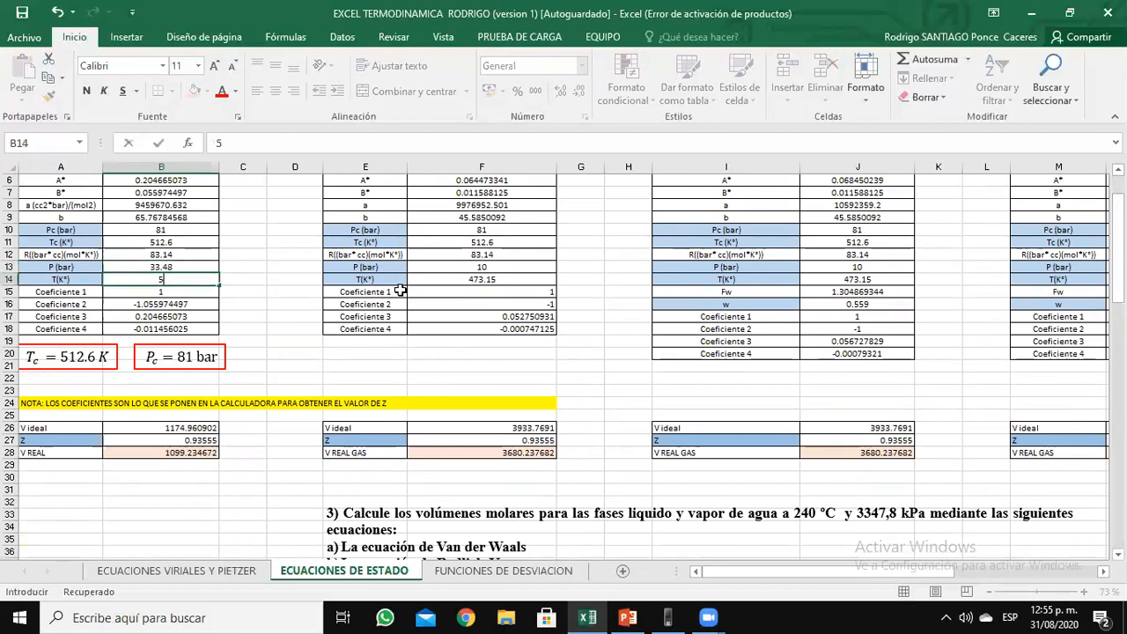
text(13.15)
key(Return)
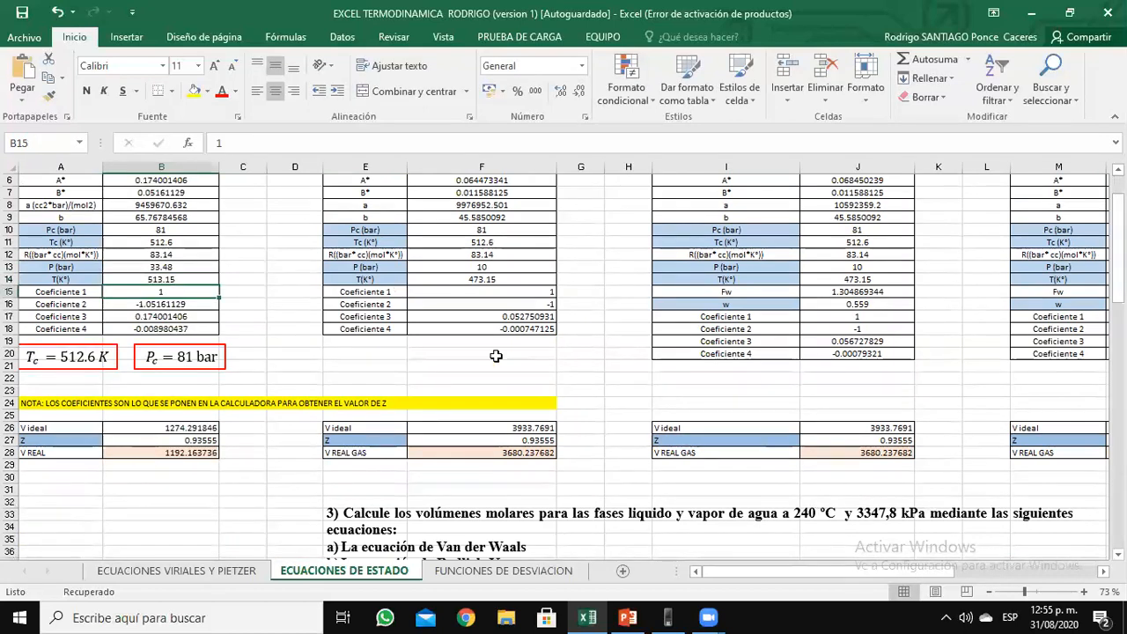
- Set the Van der Waals table's critical pressure to 220.5 bar and critical temperature to 647.3 K
click(127, 230)
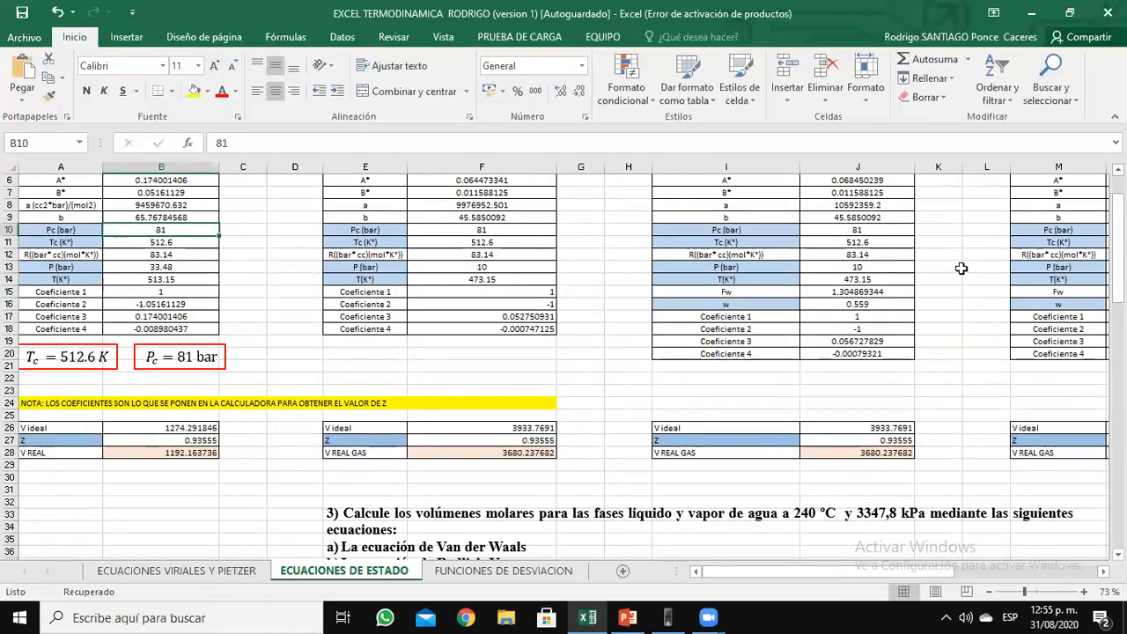
mouse_move(1118, 228)
mouse_down()
mouse_move(1118, 273)
mouse_move(1118, 232)
mouse_up()
text(220.5)
key(Return)
mouse_move(1118, 232)
mouse_down()
mouse_move(1117, 263)
mouse_move(1118, 235)
mouse_up()
text(64)
text(7.5)
key(BackSpace)
key(BackSpace)
text(.3)
key(Return)
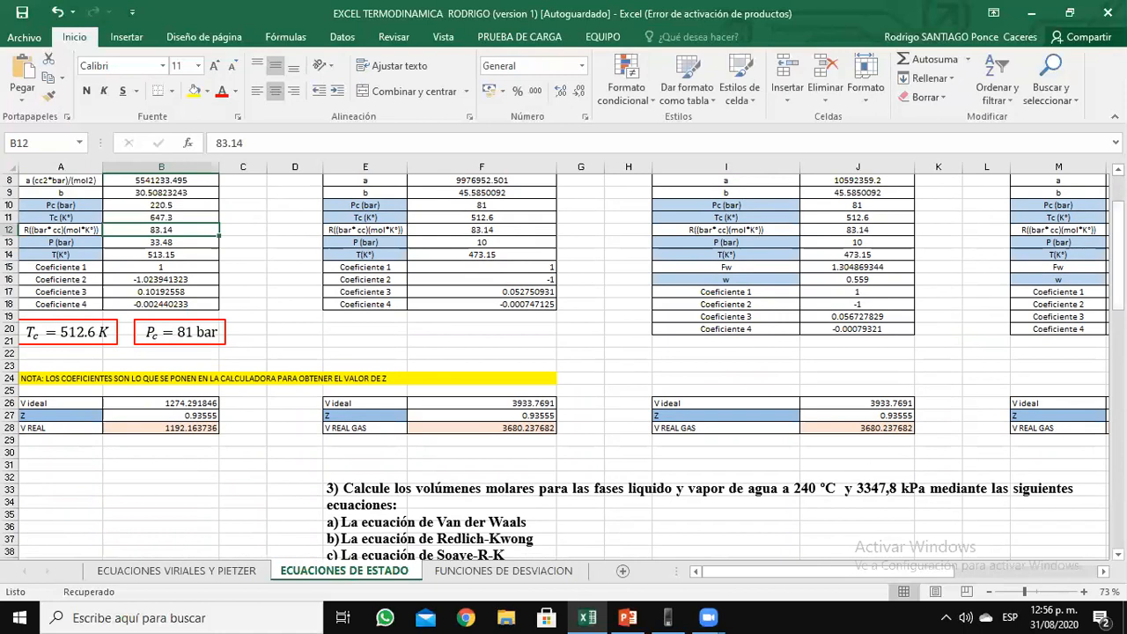
- Examine the Van der Waals constants A*, B* and a, the input data, and the four cubic coefficients
mouse_move(1116, 231)
mouse_down()
mouse_move(1116, 283)
mouse_move(1116, 217)
mouse_up()
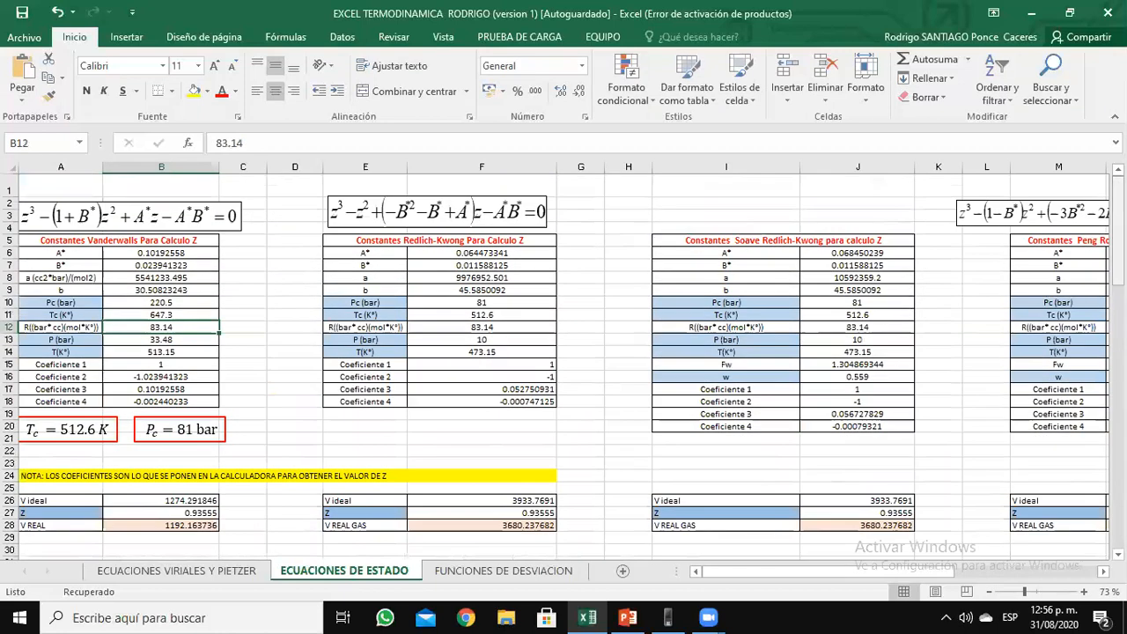
click(175, 253)
click(177, 265)
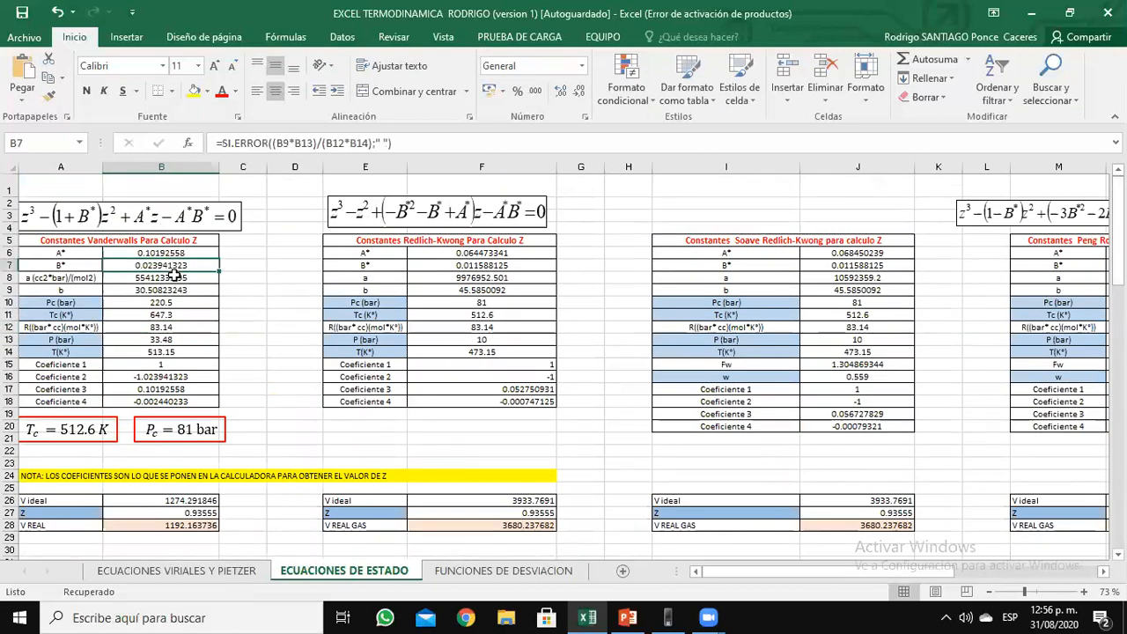
click(177, 278)
click(175, 302)
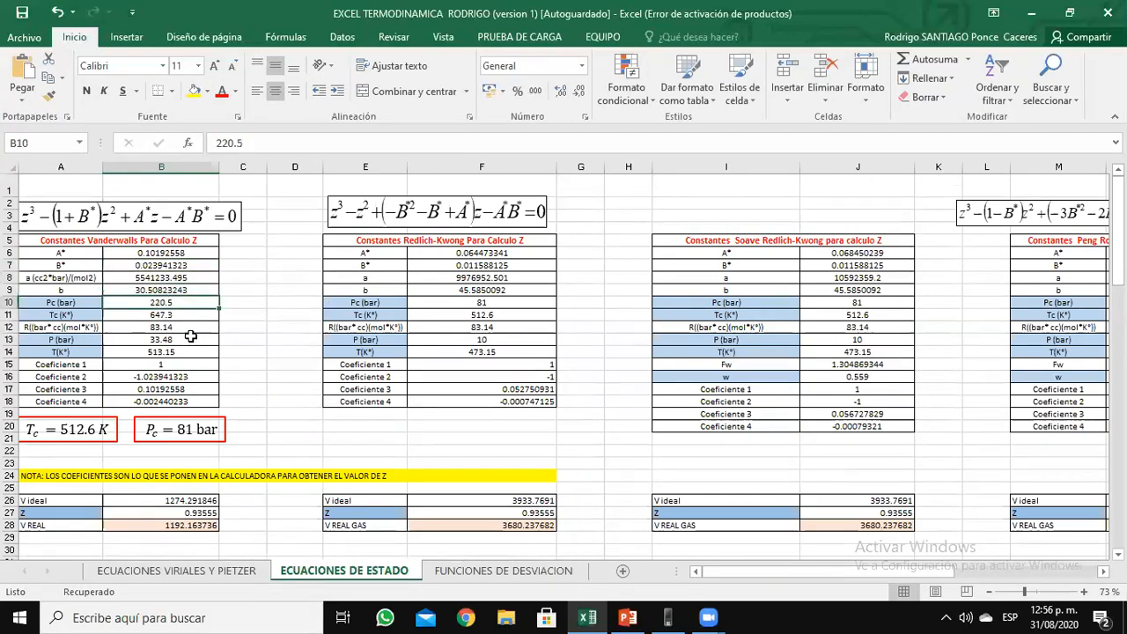
click(187, 327)
drag(180, 367, 181, 402)
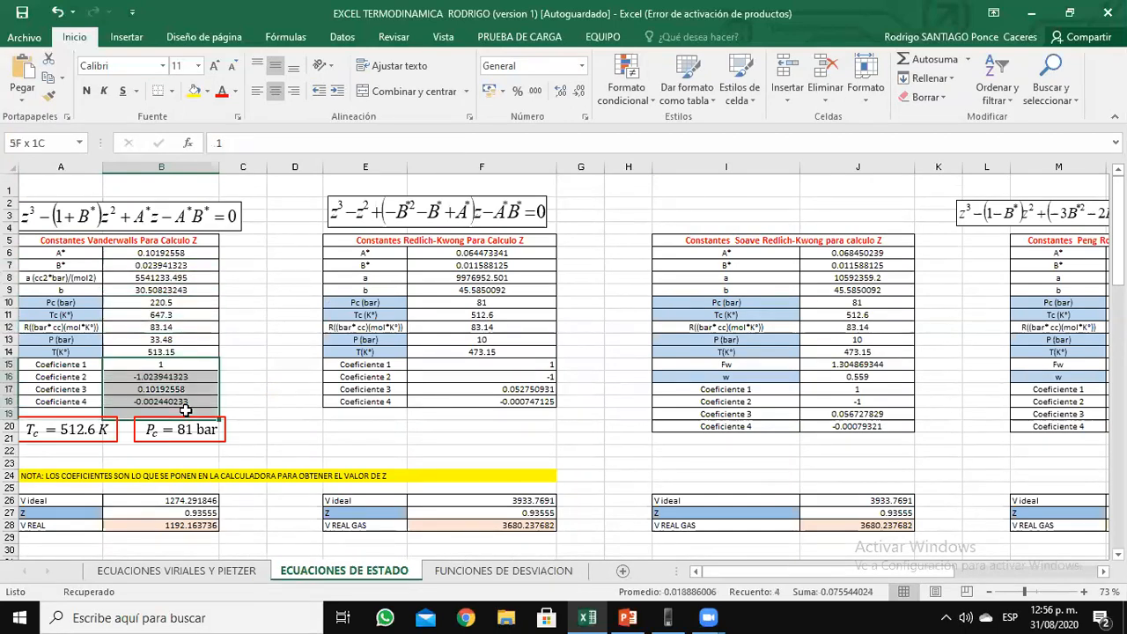
- Switch to ClassPad Manager and clear all the previous calculations from the work area
click(667, 617)
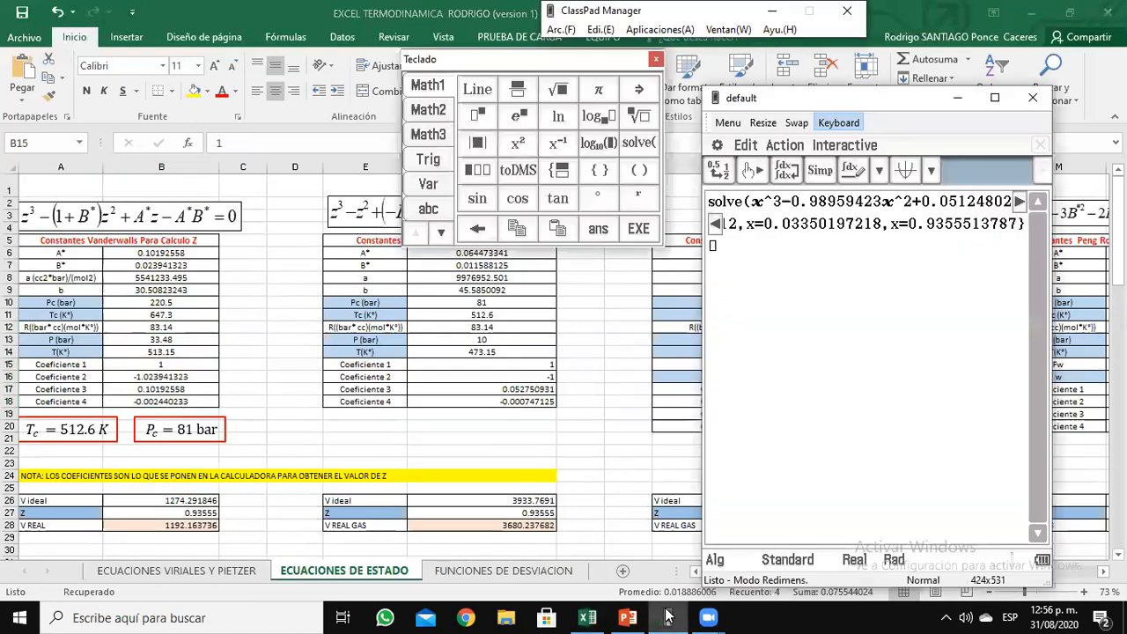
click(744, 146)
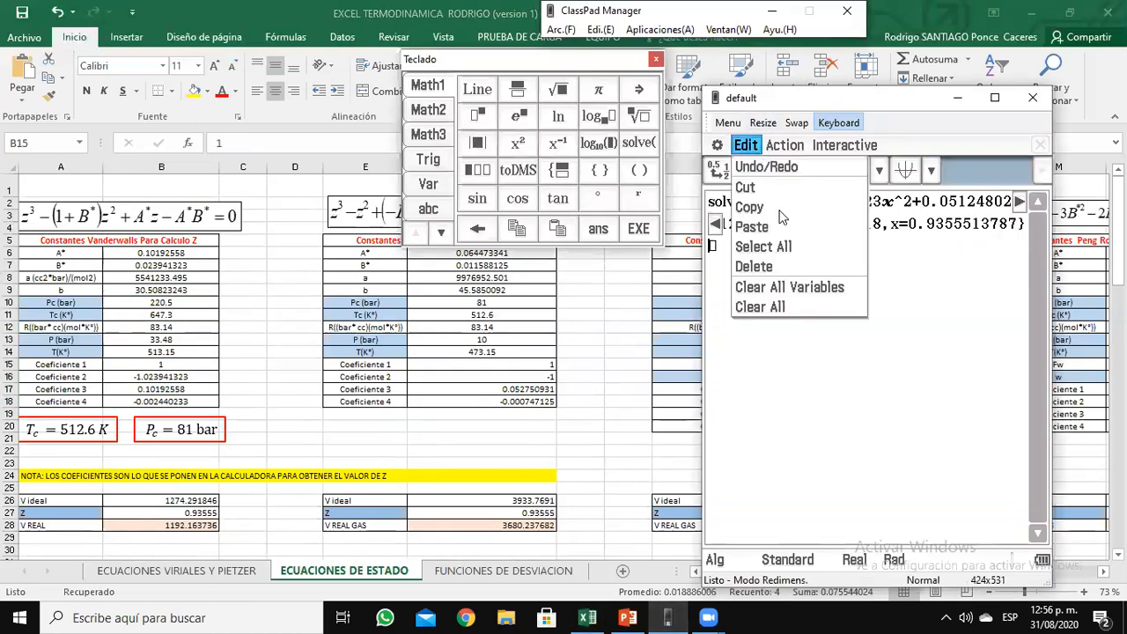
click(772, 308)
click(786, 343)
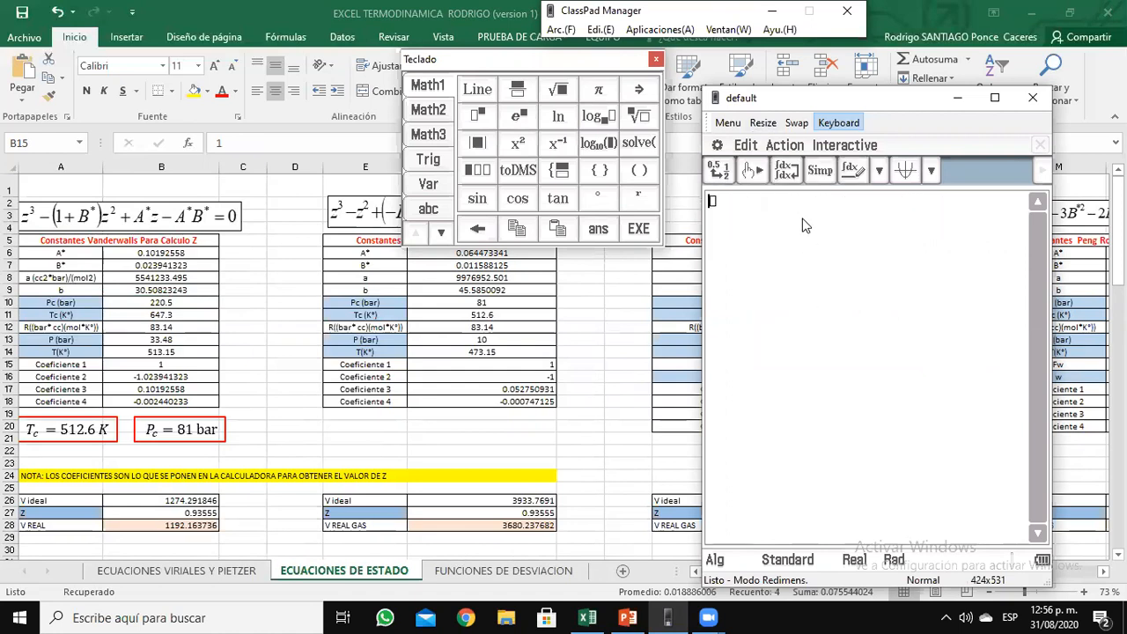
- Solve the Van der Waals cubic x^3-1.023941323x^2+0.10192558x-0.002440233 for its roots
click(745, 146)
mouse_move(781, 146)
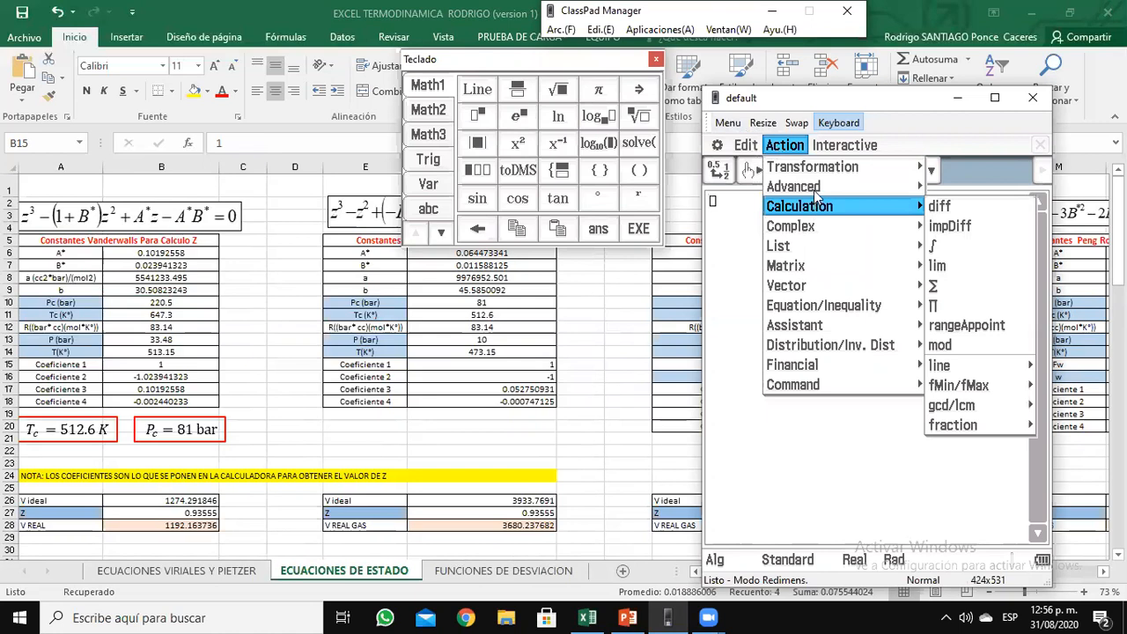
click(940, 188)
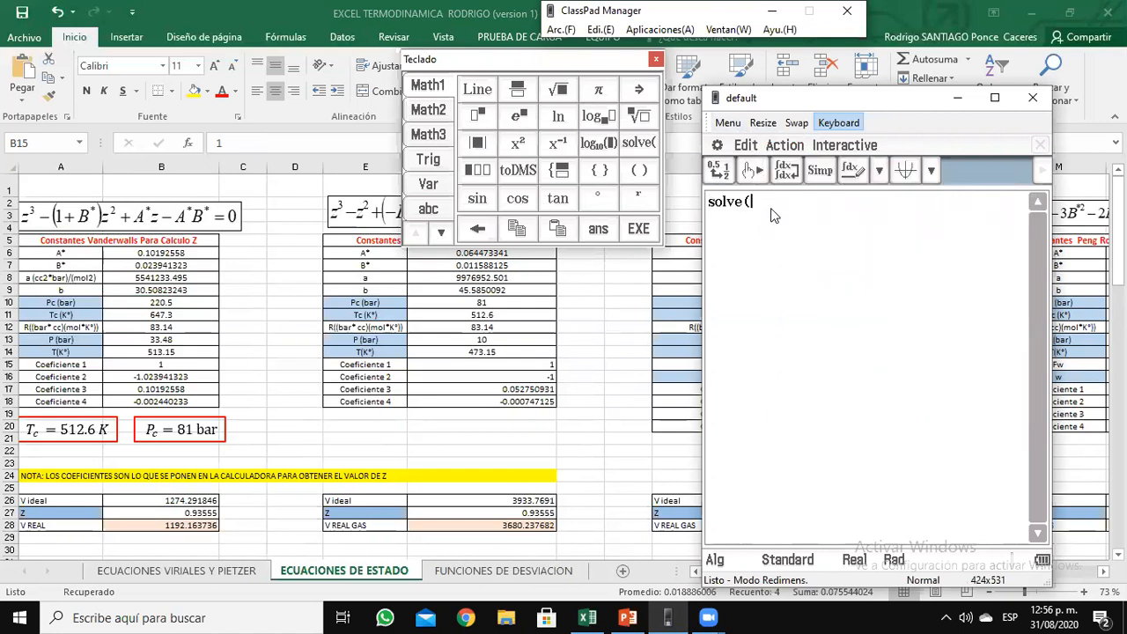
click(428, 184)
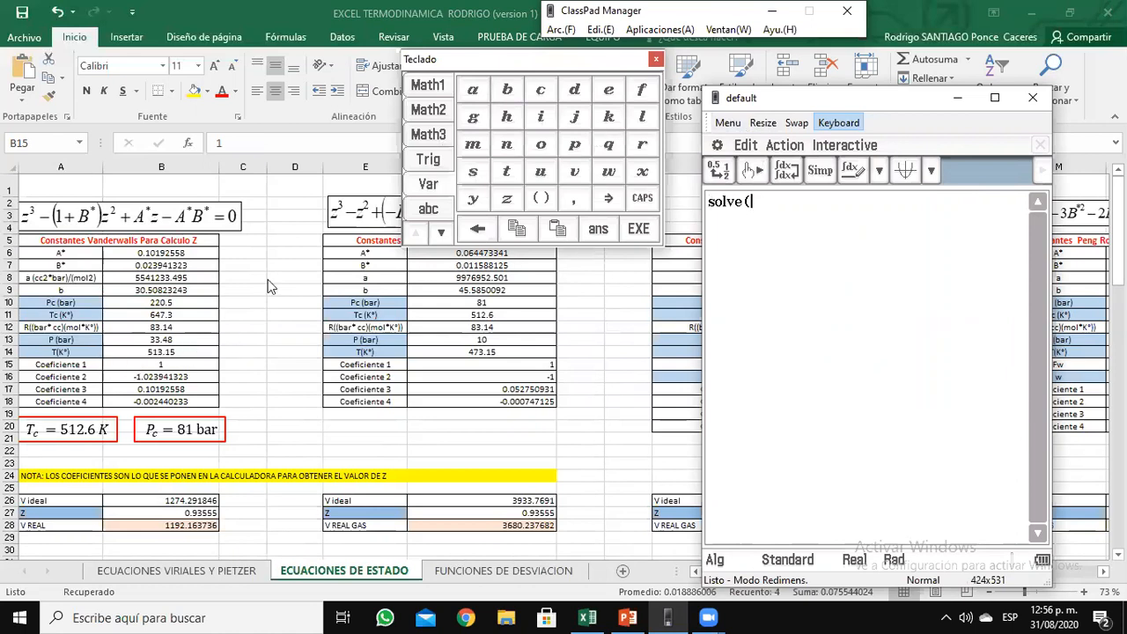
click(640, 172)
text(^3-1.023941323x^2+0.10192558)
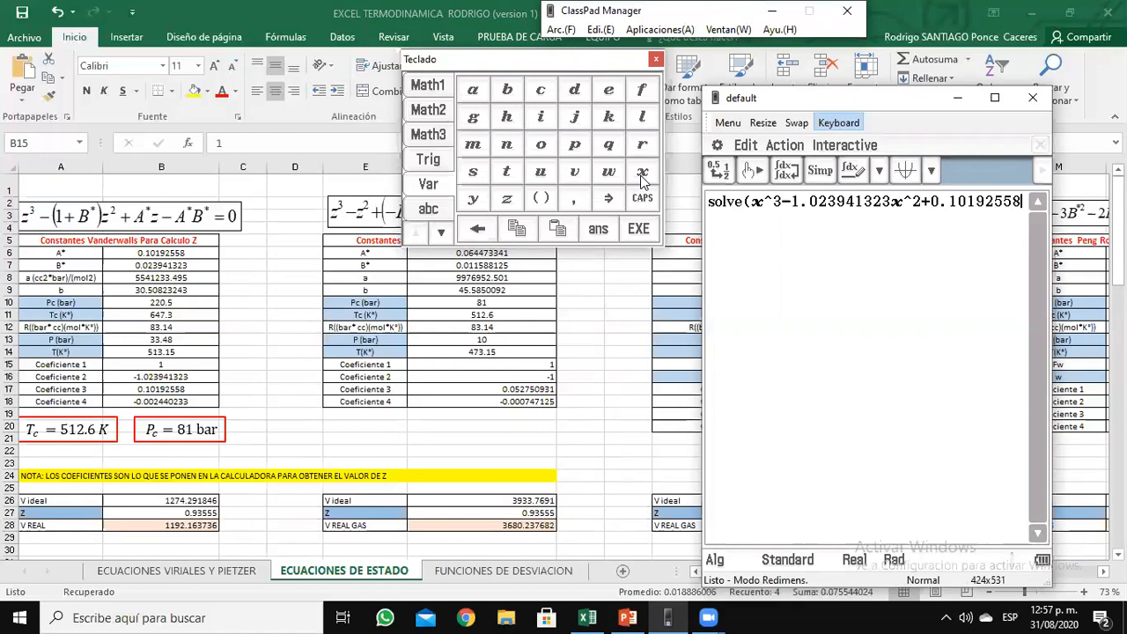
click(642, 176)
text(-0.00)
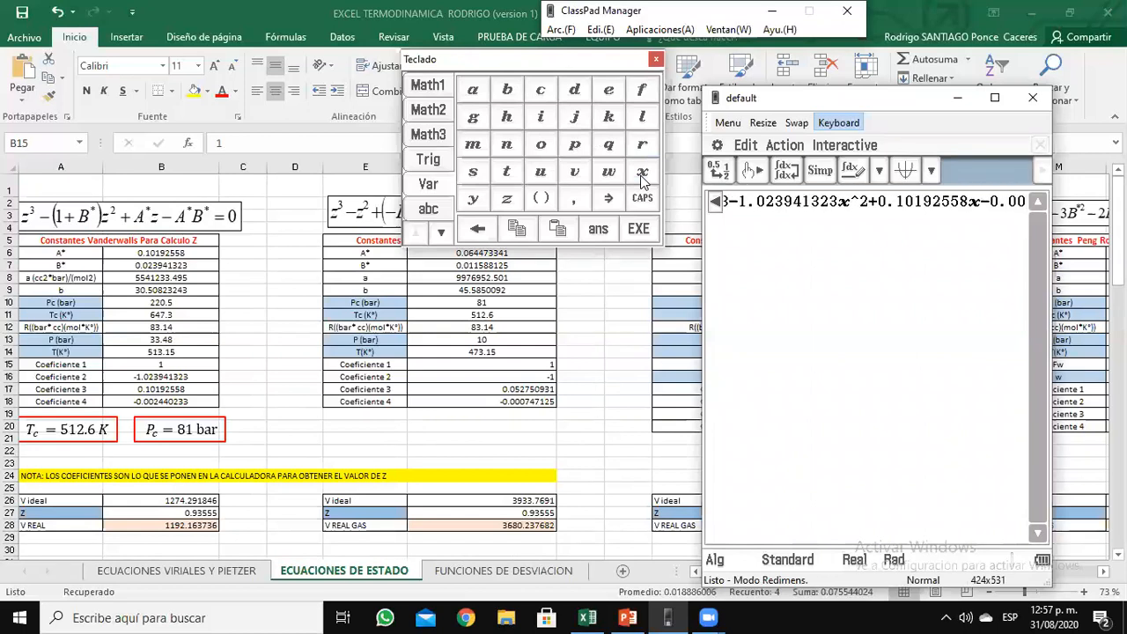
text(244)
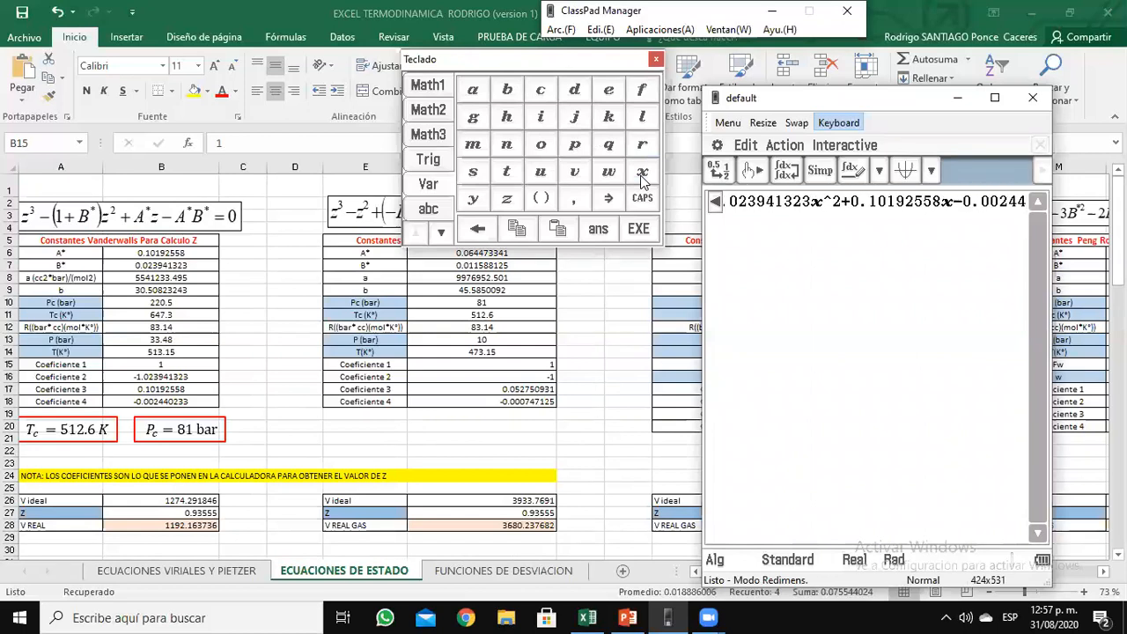
text(02331)
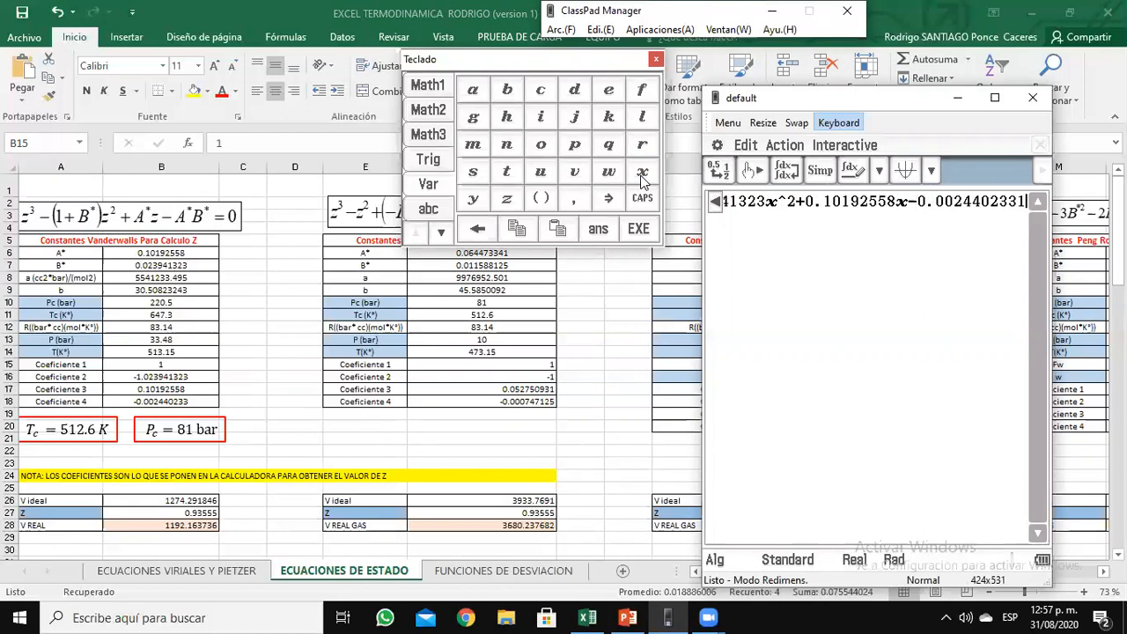
key(BackSpace)
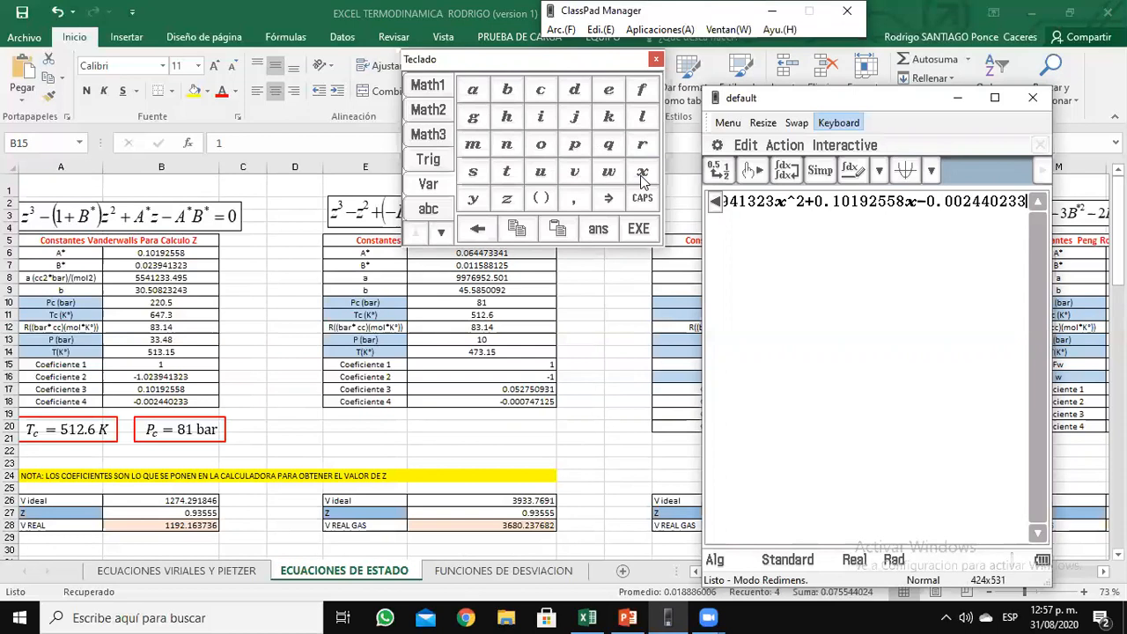
text())
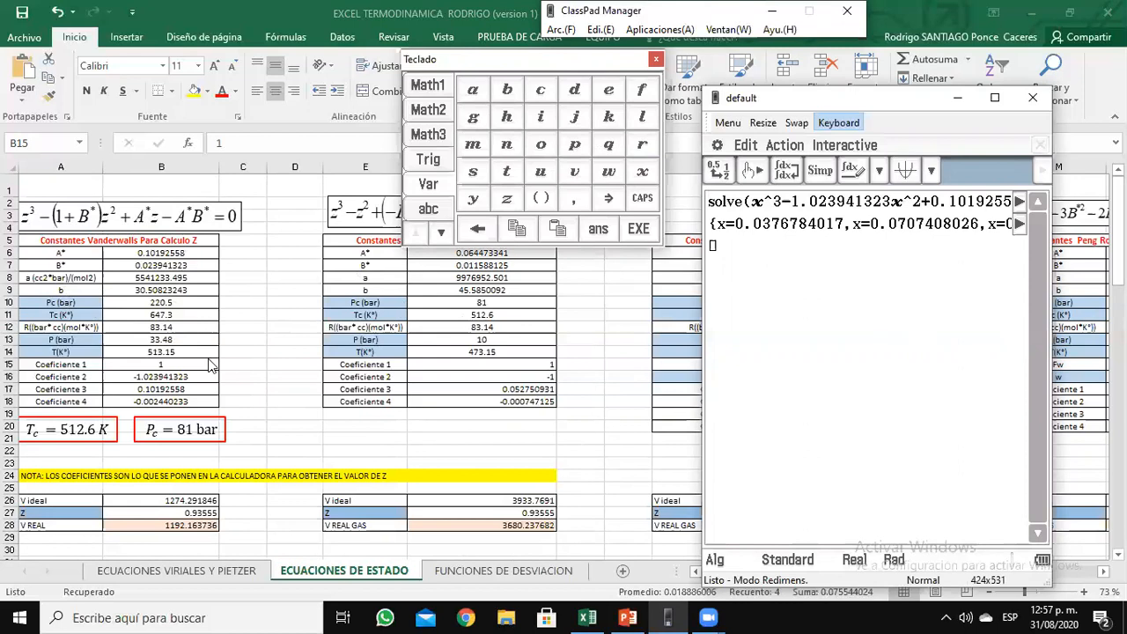
- Examine all three roots of the solved cubic, comparing the smallest, middle and largest Z values
click(808, 225)
click(1000, 230)
click(1018, 223)
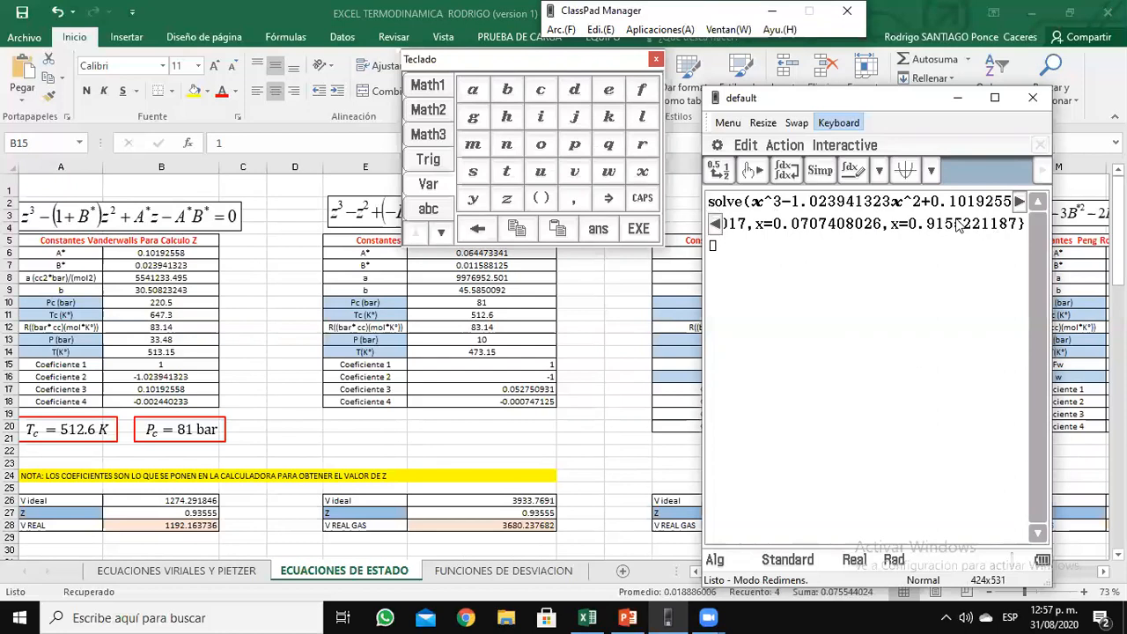
click(714, 224)
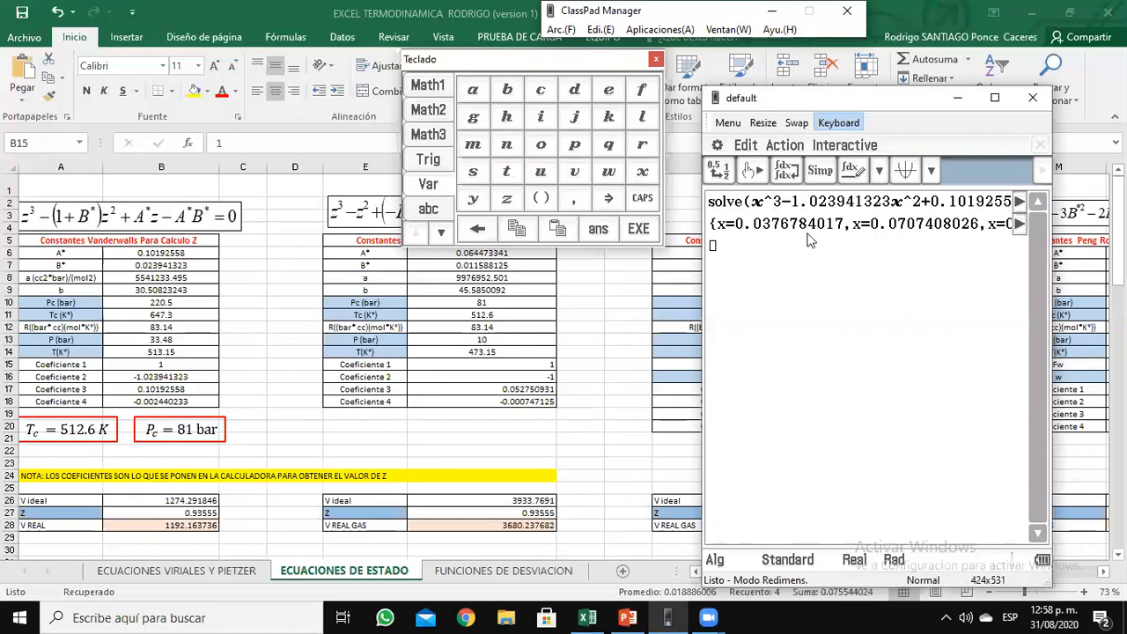
click(775, 227)
click(776, 227)
click(768, 227)
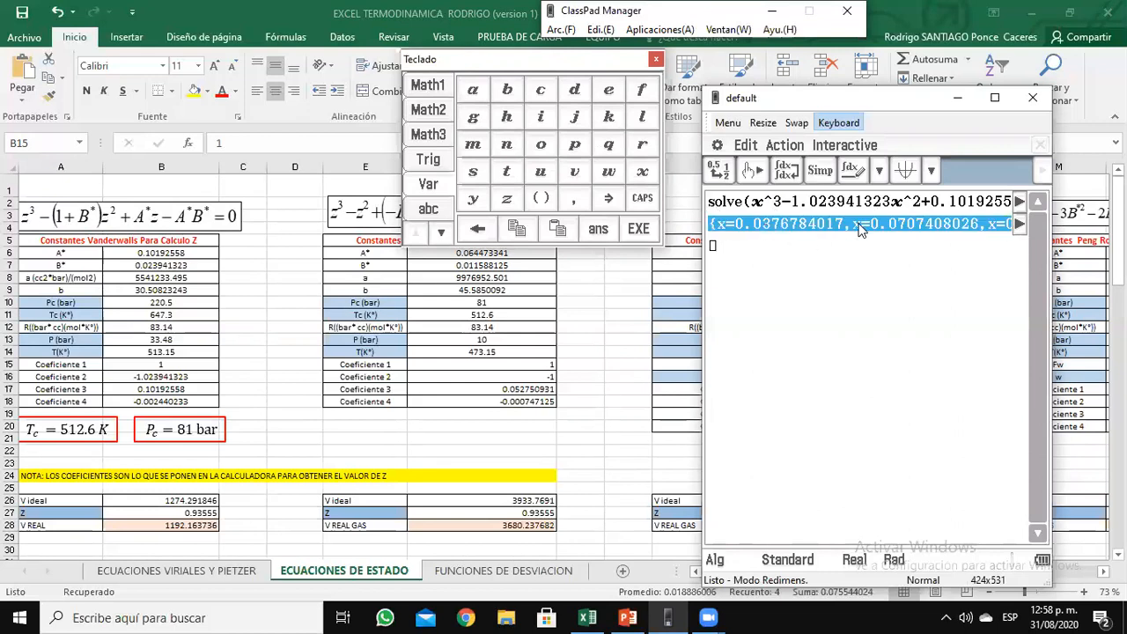
click(1018, 224)
click(919, 221)
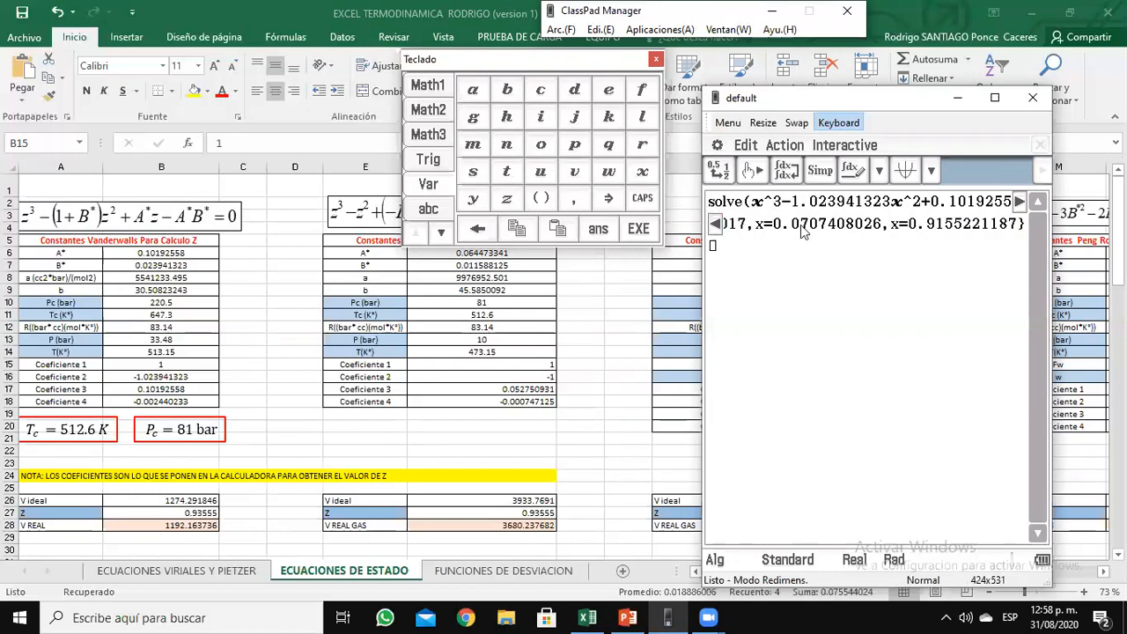
click(717, 224)
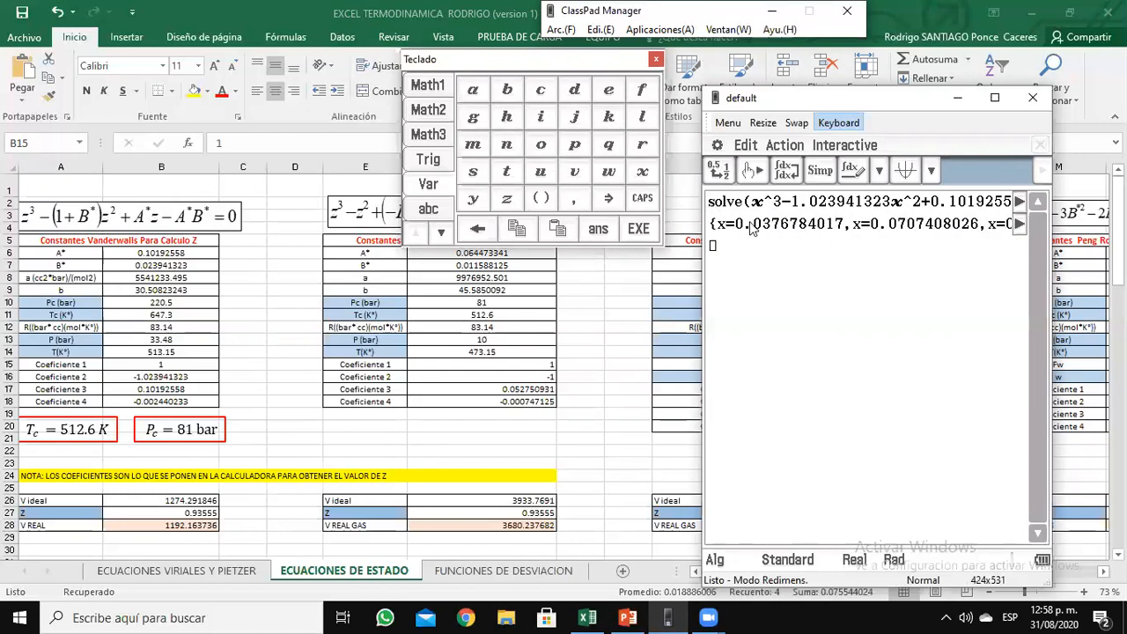
click(774, 224)
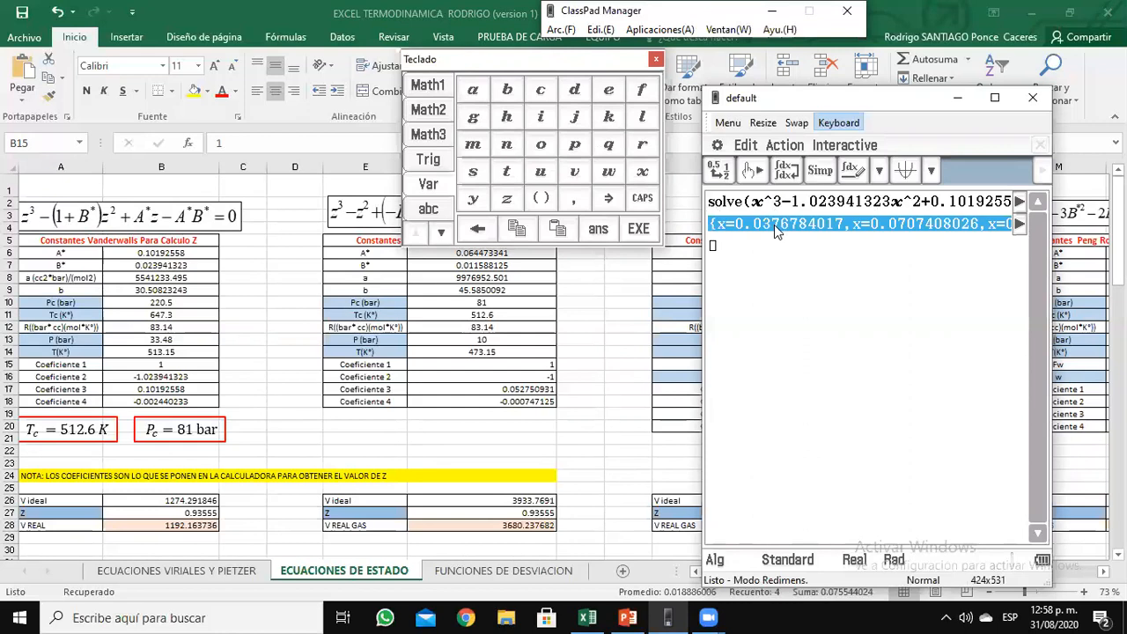
click(887, 225)
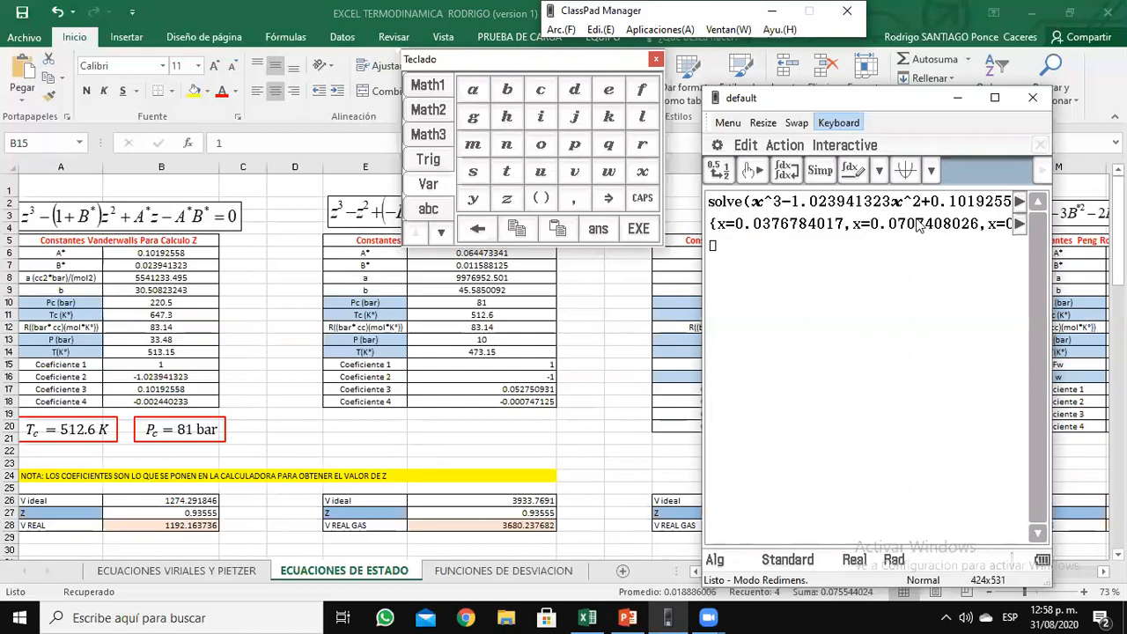
click(756, 233)
click(750, 225)
click(763, 229)
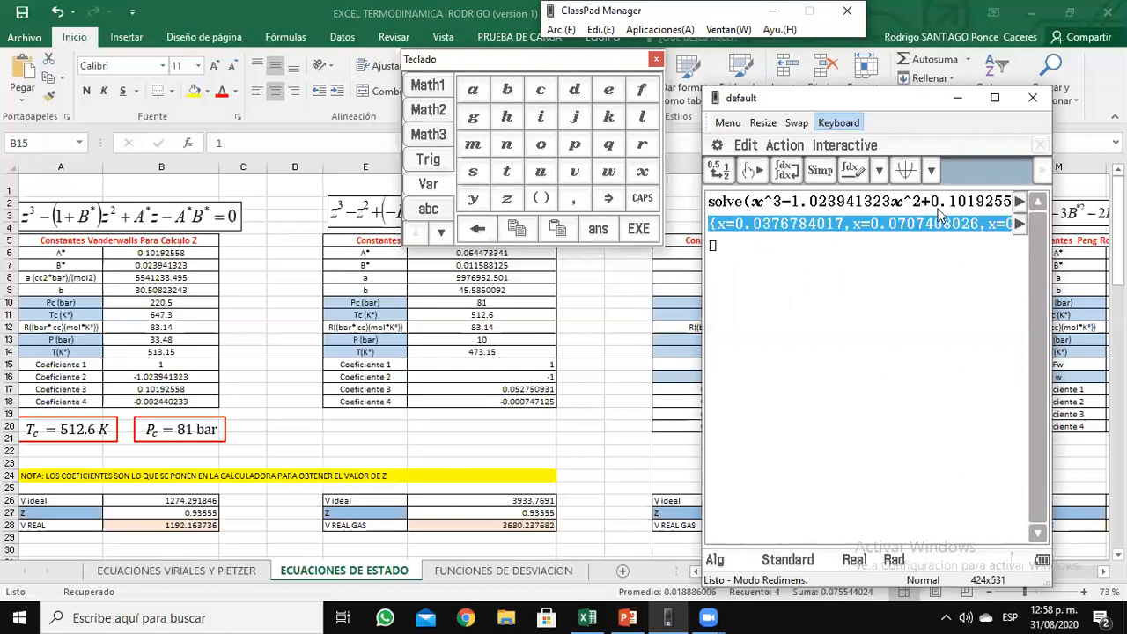
click(1019, 223)
click(925, 232)
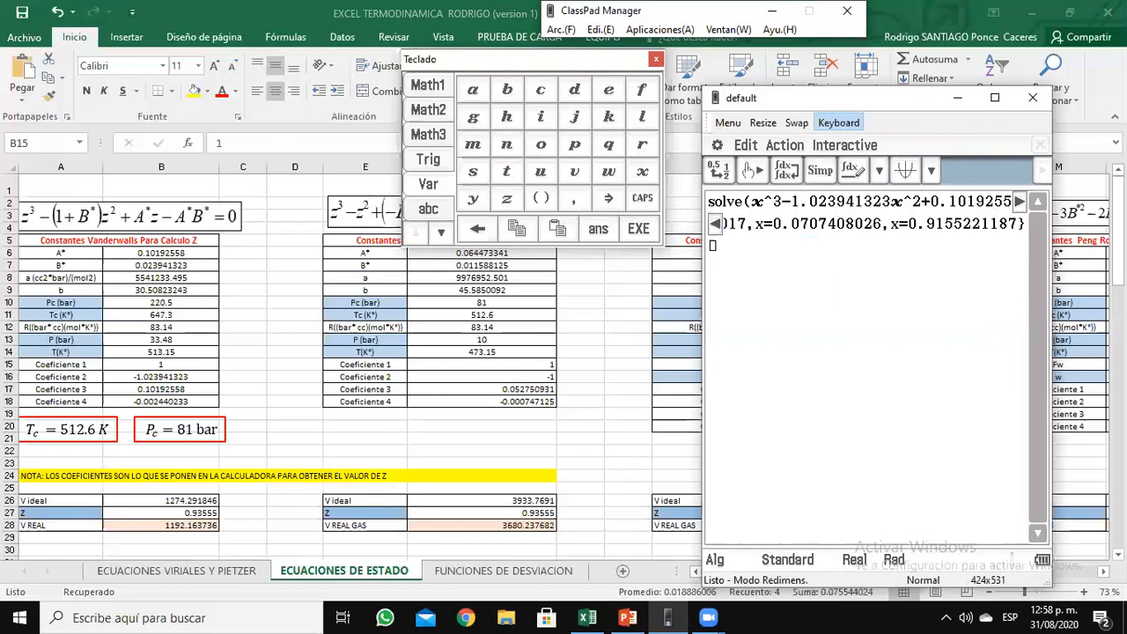
- Switch to Excel and set the Van der Waals table's Z to the largest root, 0.9155
drag(1118, 215, 1118, 249)
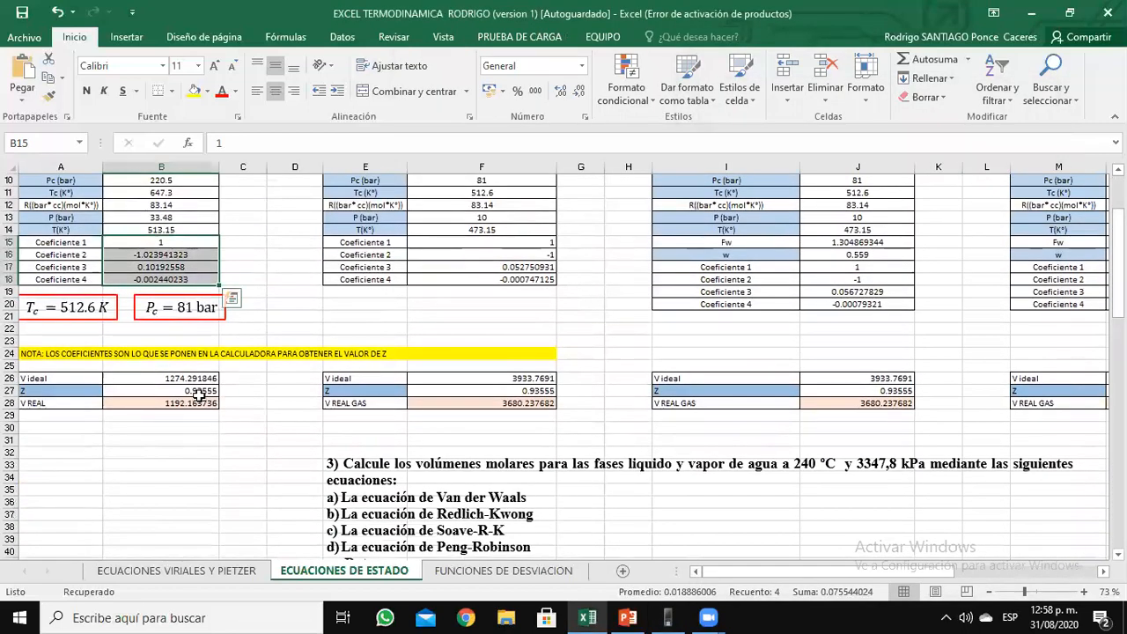
click(198, 392)
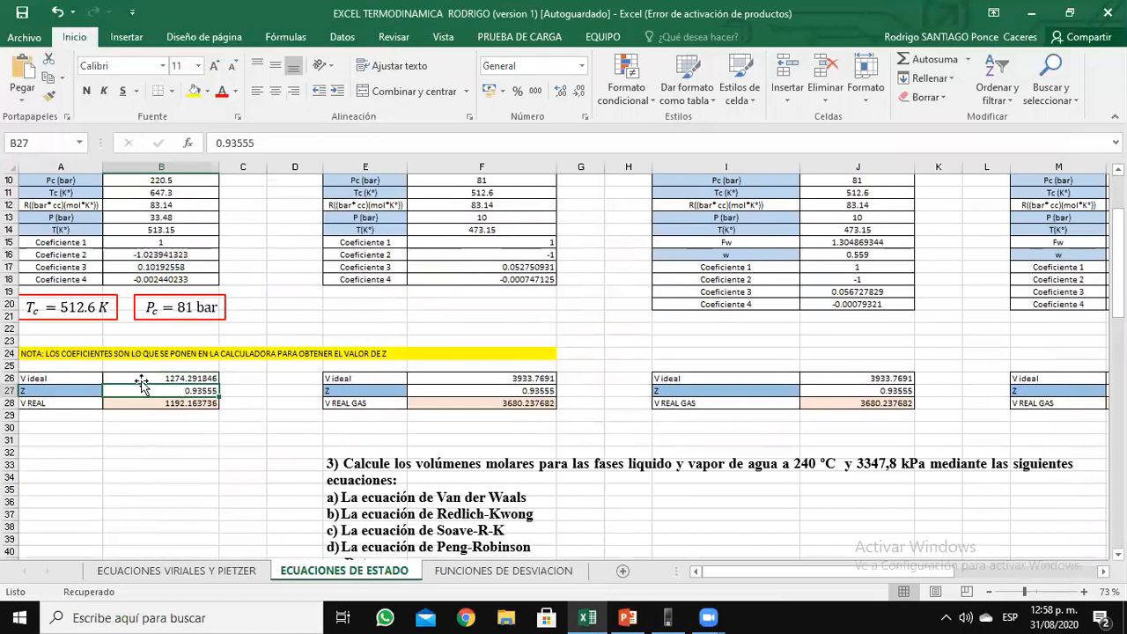
click(676, 616)
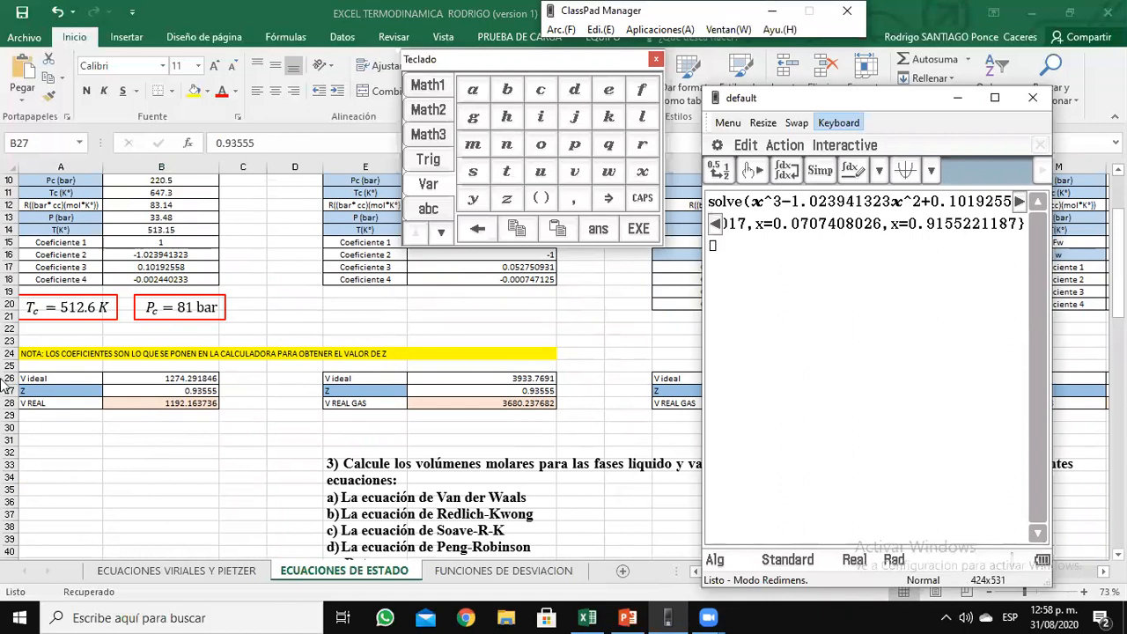
click(164, 388)
text(0.9)
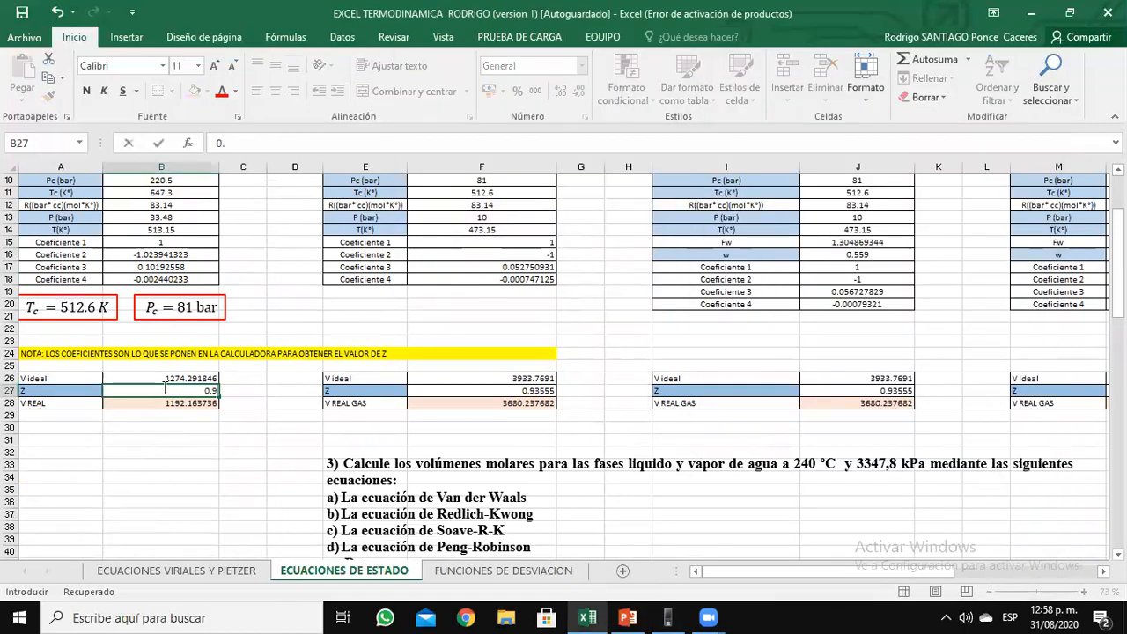
text(155)
key(Return)
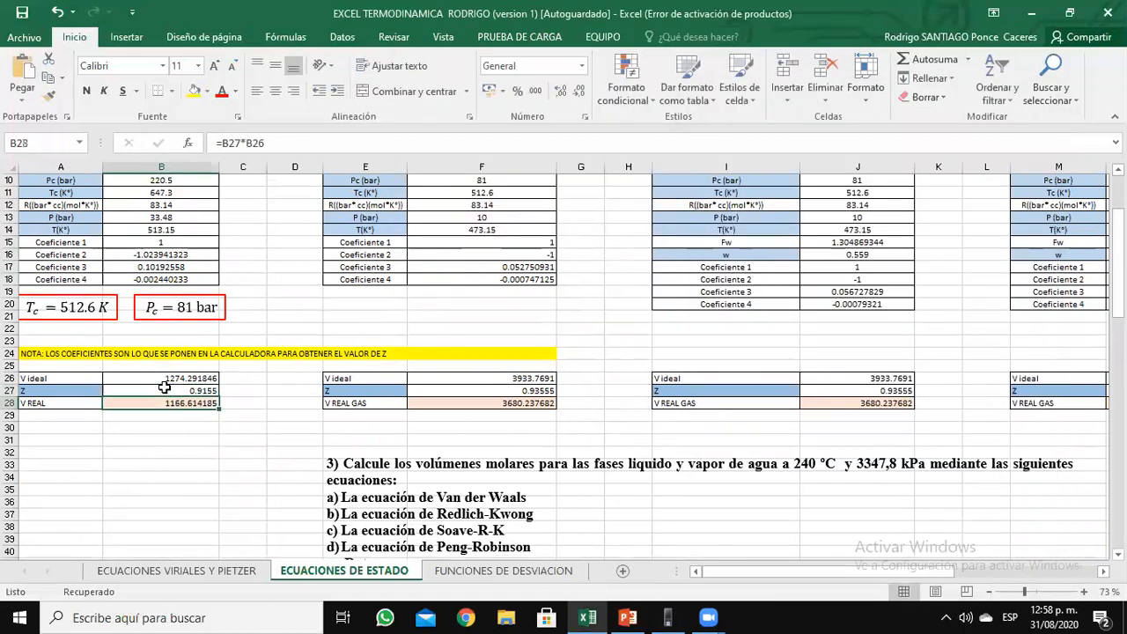
- Add the label "V LIQUIDO" in the row below V REAL of the Van der Waals results
click(46, 403)
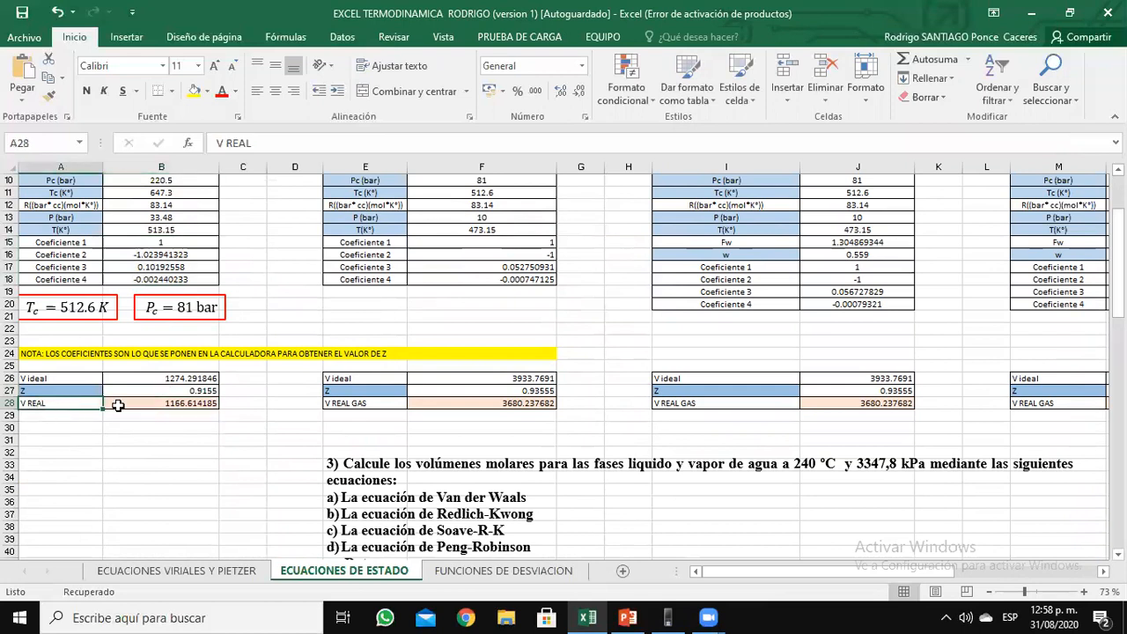
click(60, 415)
text(V R)
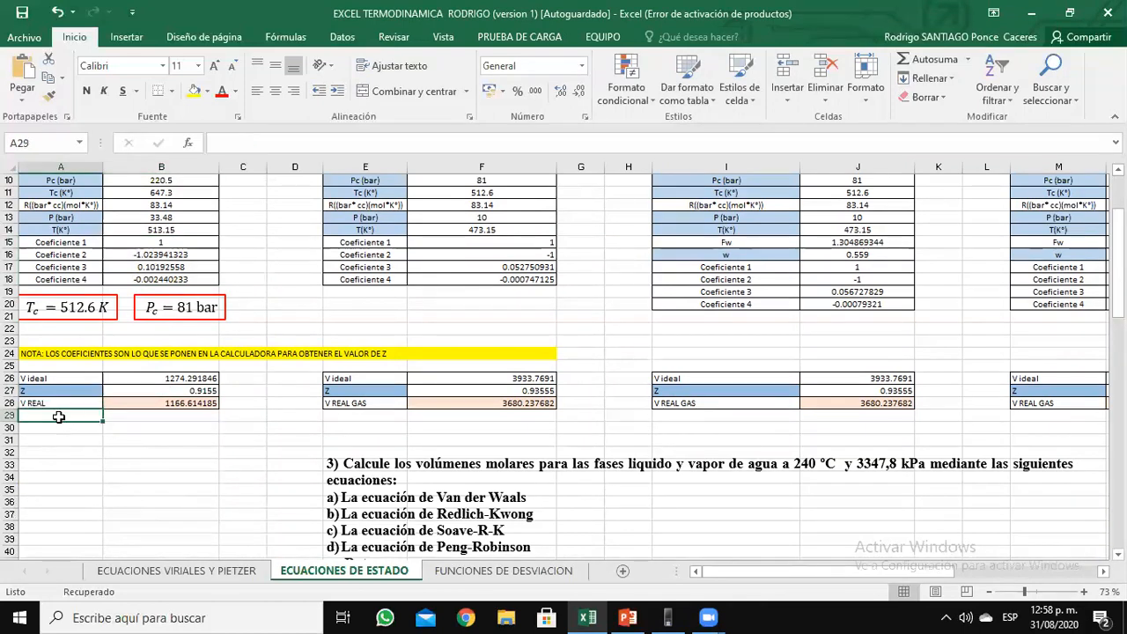
key(BackSpace)
key(BackSpace)
text(LIQUIDO)
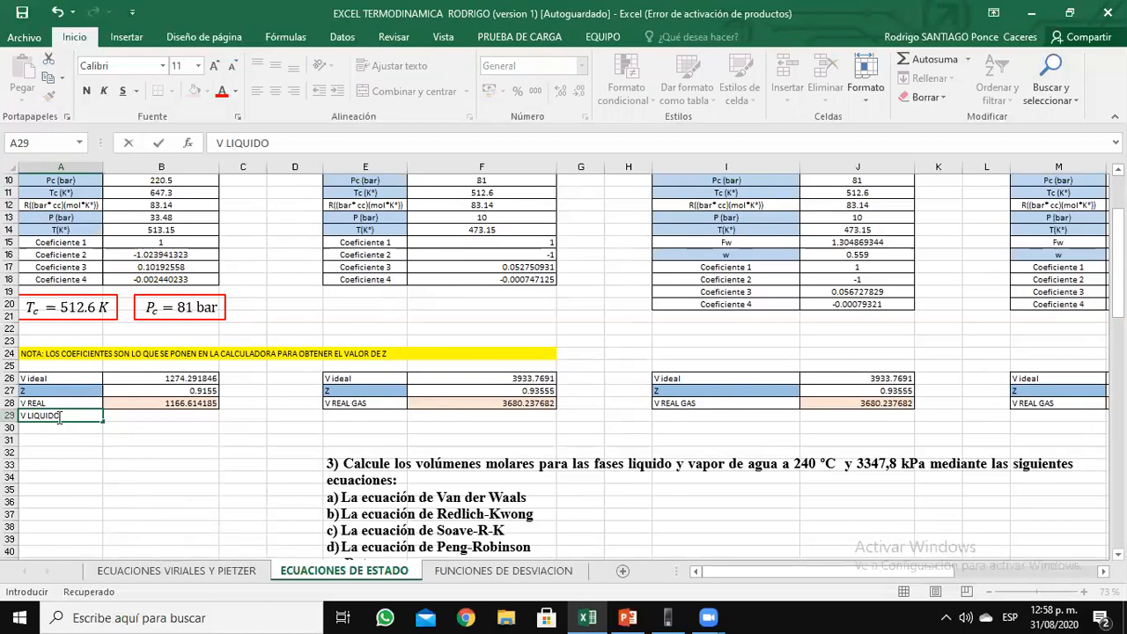
key(Tab)
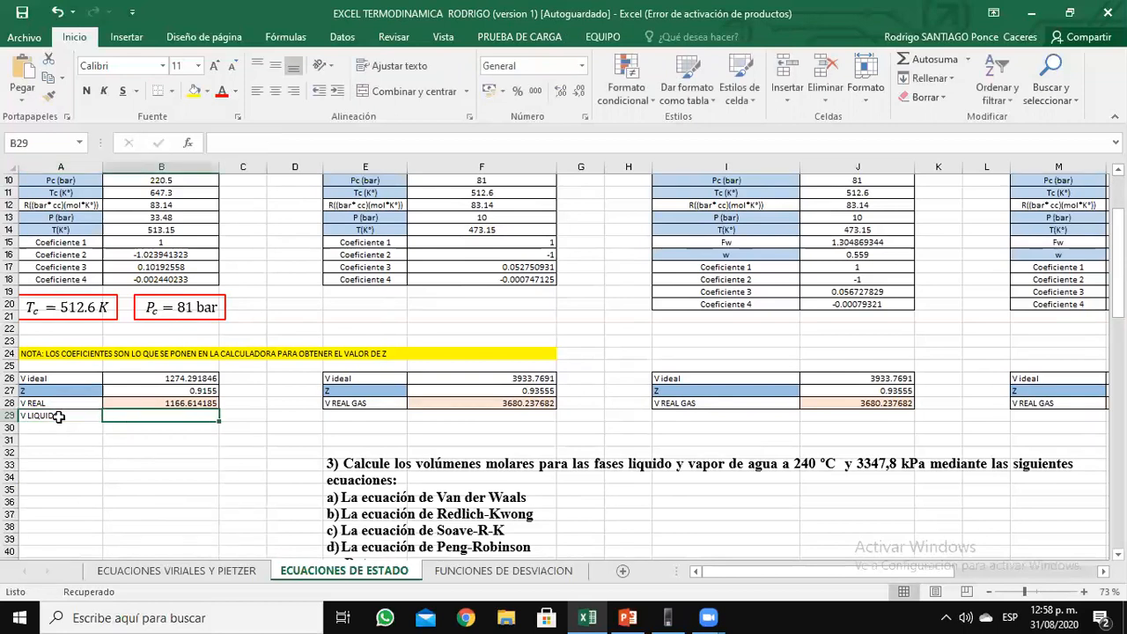
- Calculate the Van der Waals liquid volume beside V LIQUIDO as =0.03768*B26, using the smallest root from ClassPad
text(=)
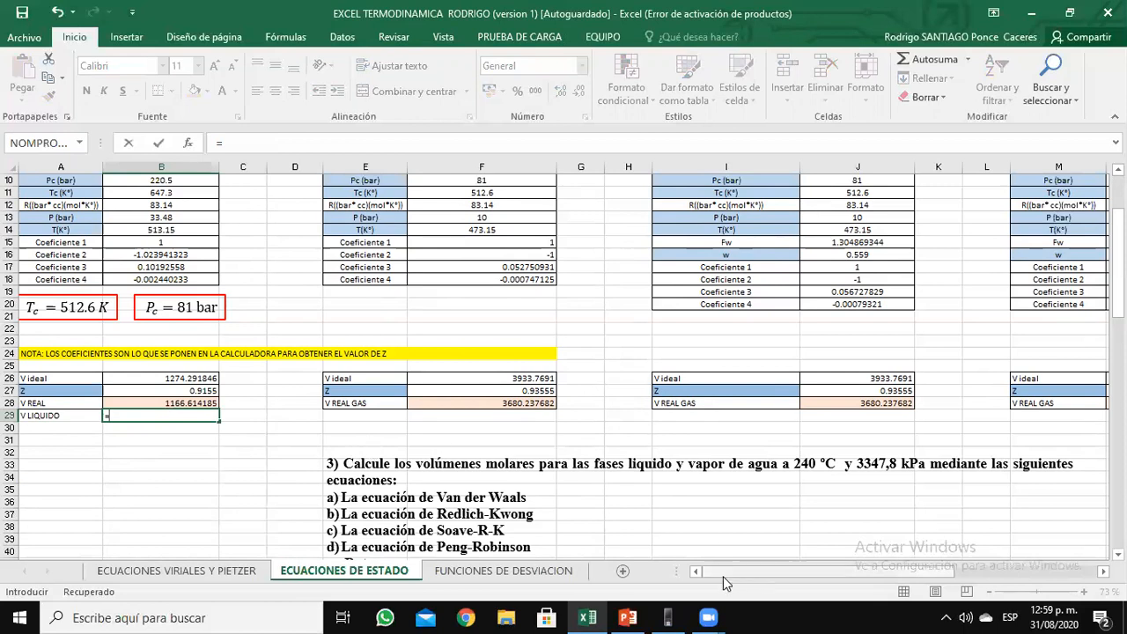
click(668, 617)
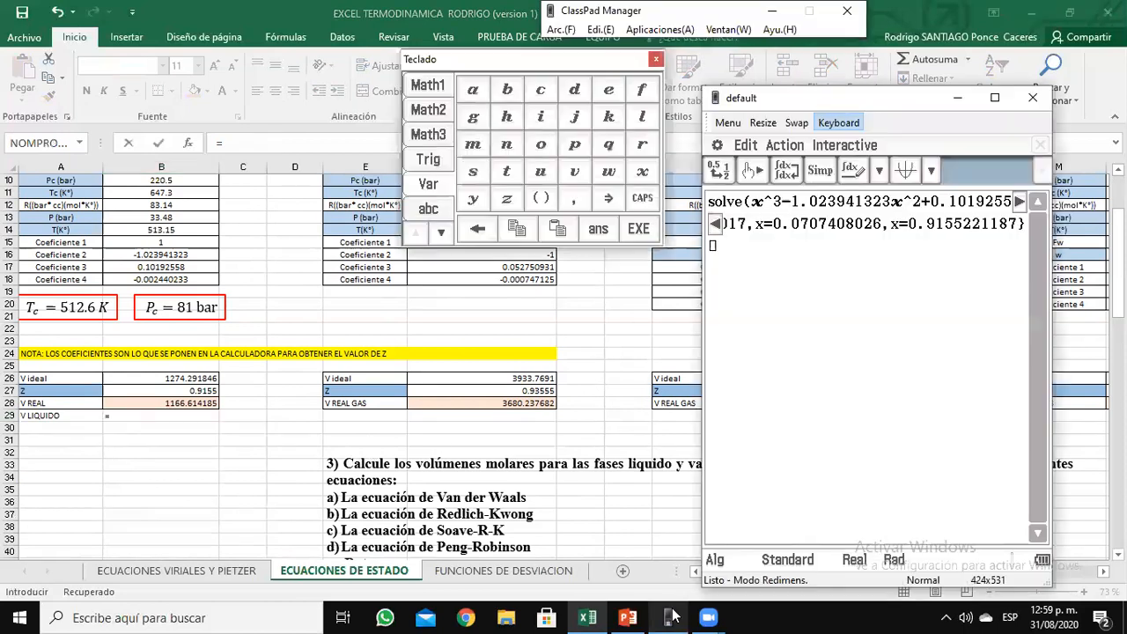
click(712, 224)
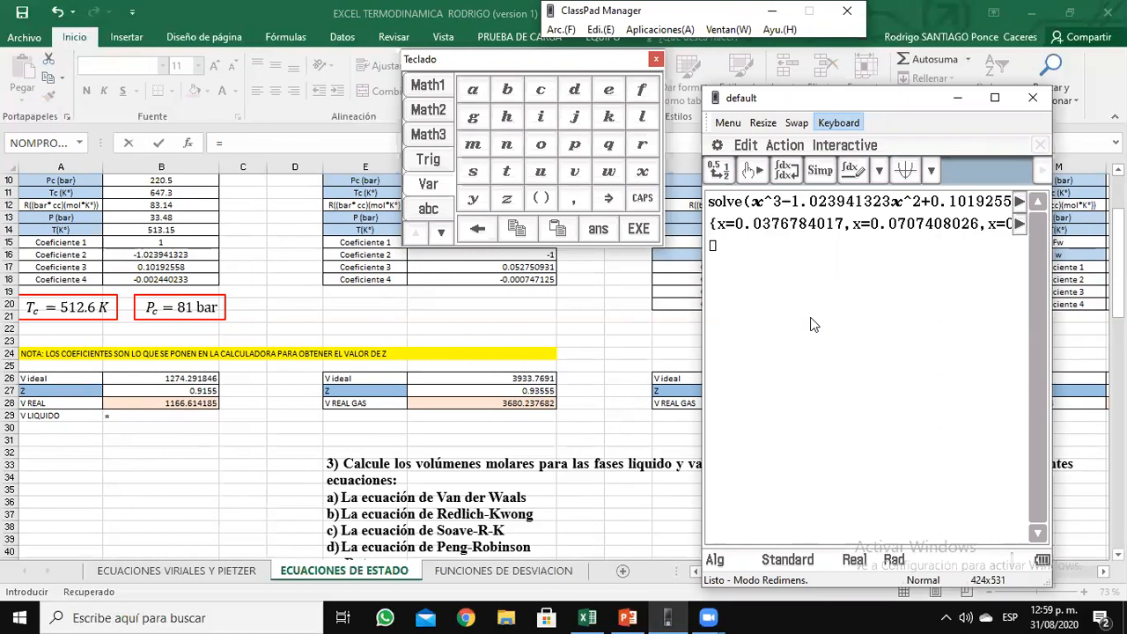
click(154, 415)
text(0.0)
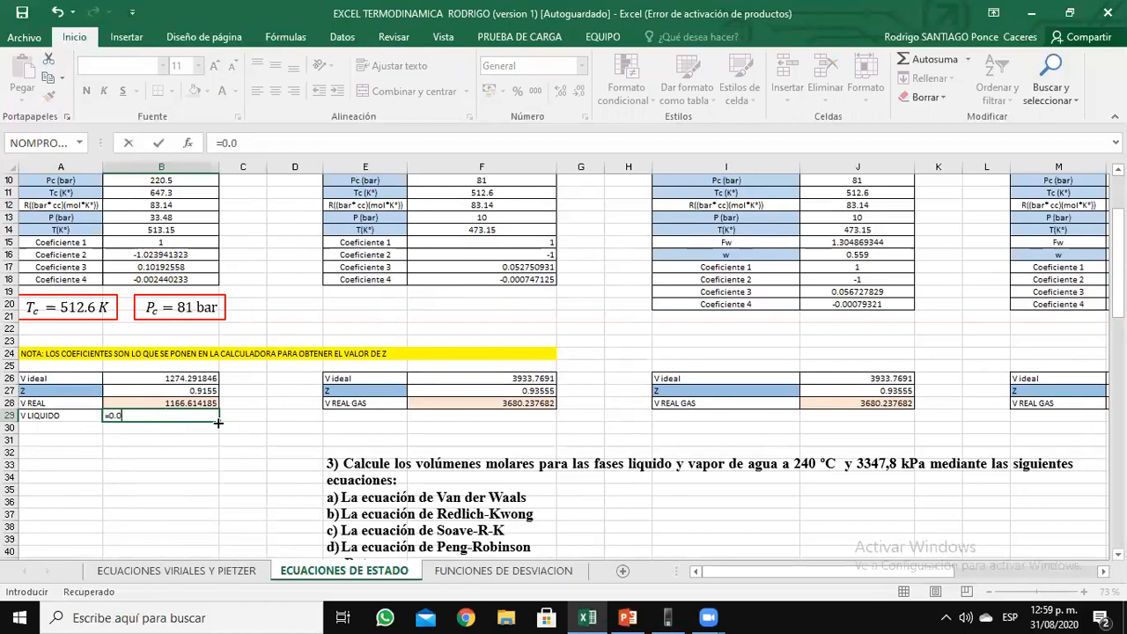
text(3768*)
click(173, 378)
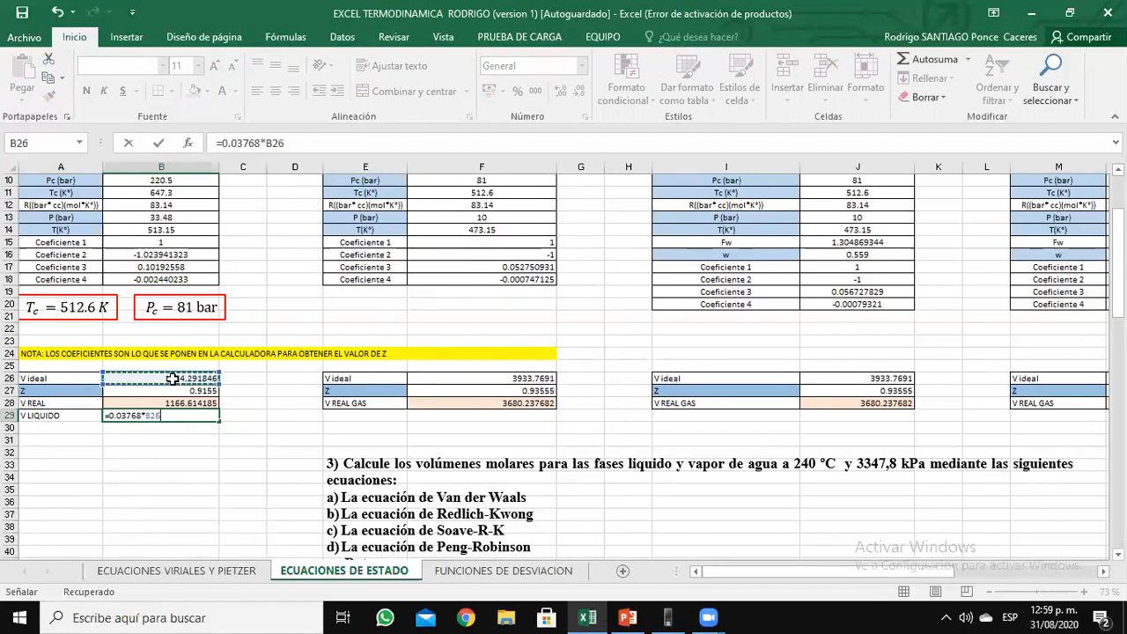
key(Return)
click(175, 404)
click(209, 418)
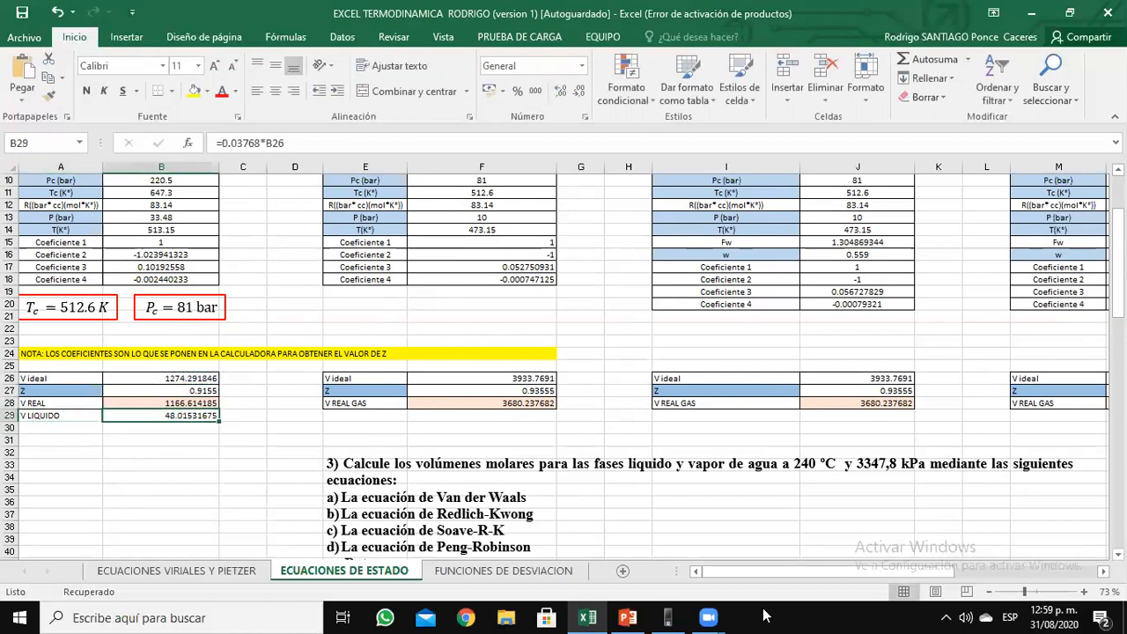
click(671, 615)
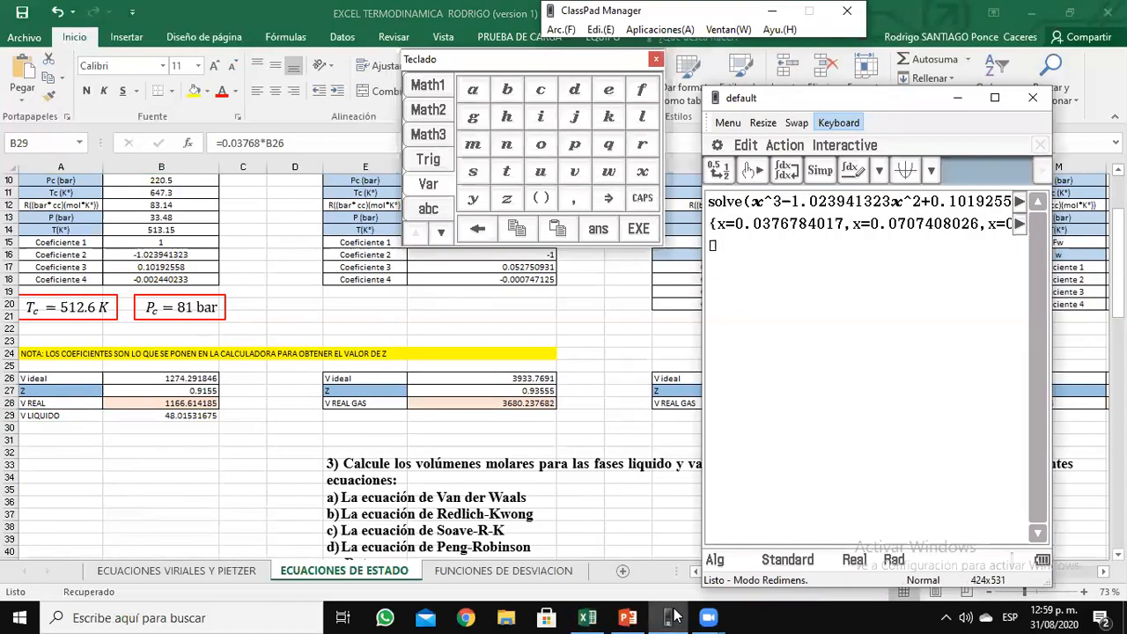
click(676, 615)
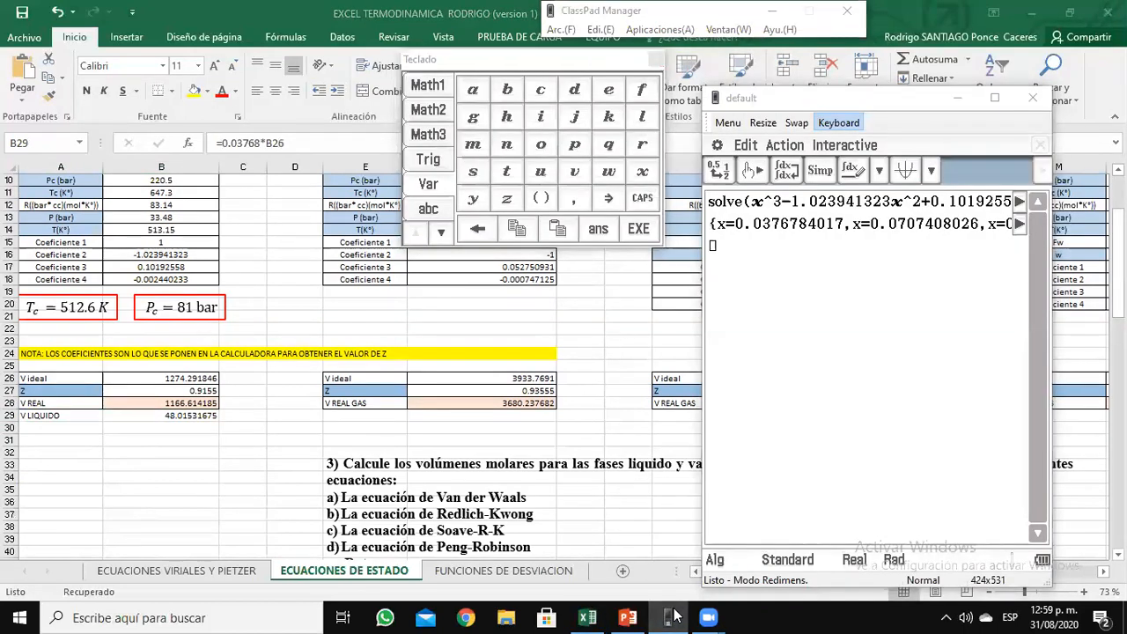
click(673, 615)
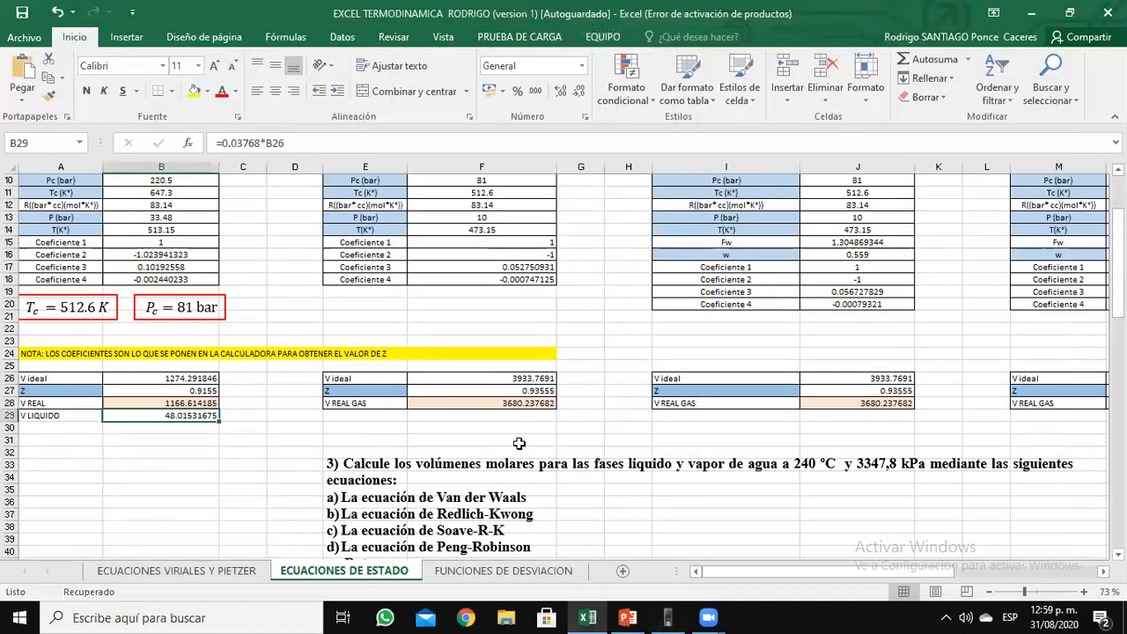
- Set the critical pressure to 220.5 bar and the critical temperature to 647.3 K in the Redlich-Kwong constants table
drag(1118, 269, 1117, 236)
click(499, 303)
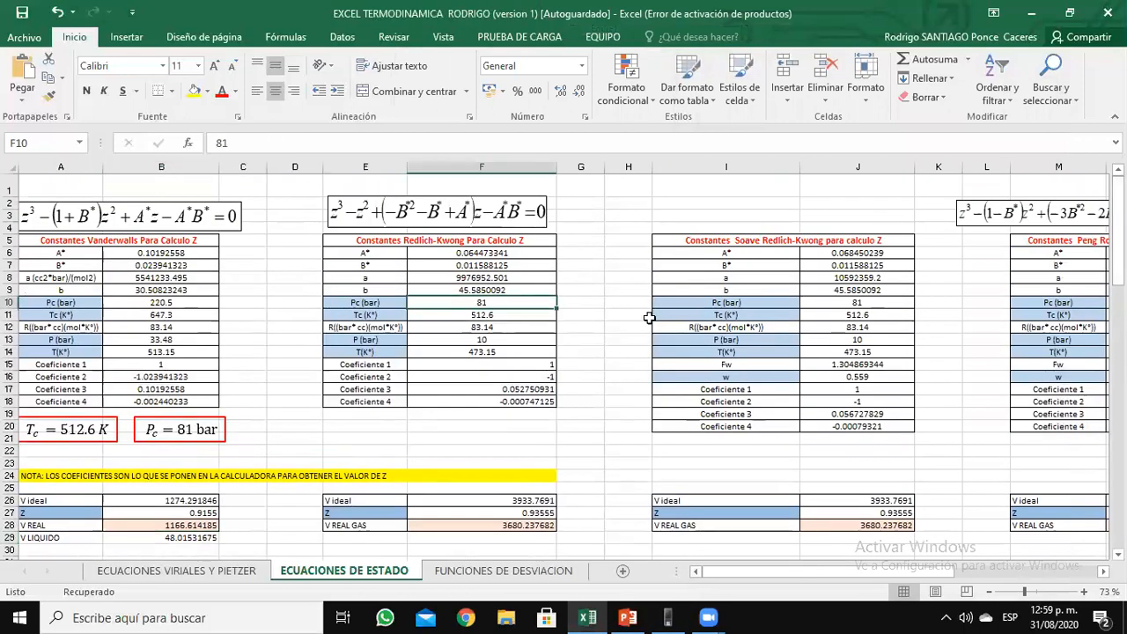
text(220.5)
key(Return)
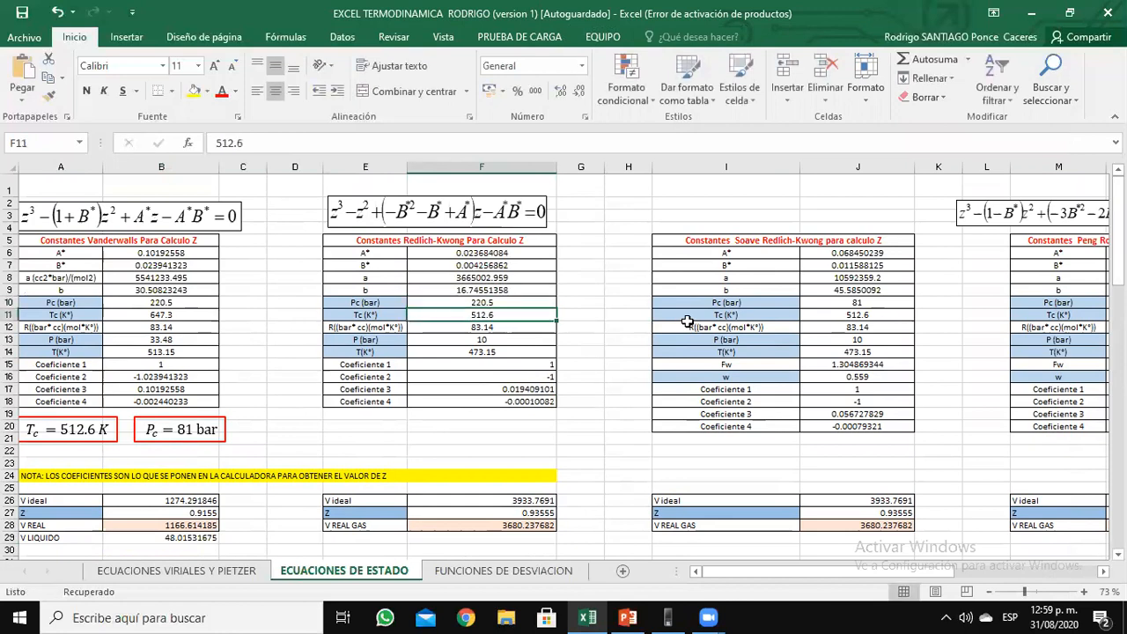
text(647.3)
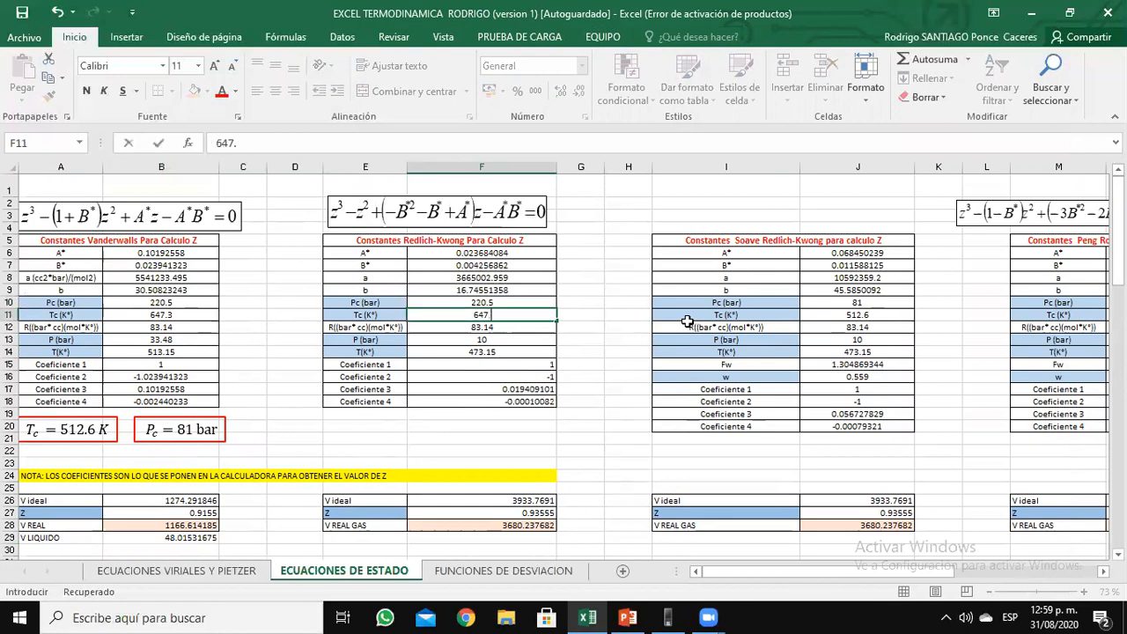
key(Return)
key(Return)
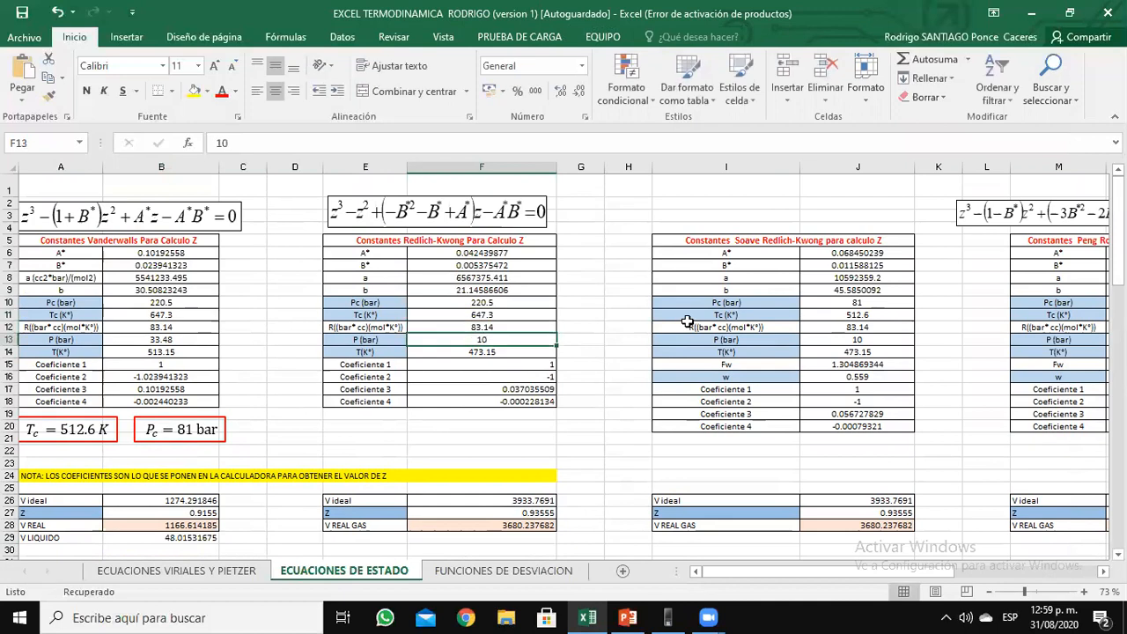
- Set the Redlich-Kwong table's pressure to 33.48 bar and its temperature to 513.15 K
text(33.48)
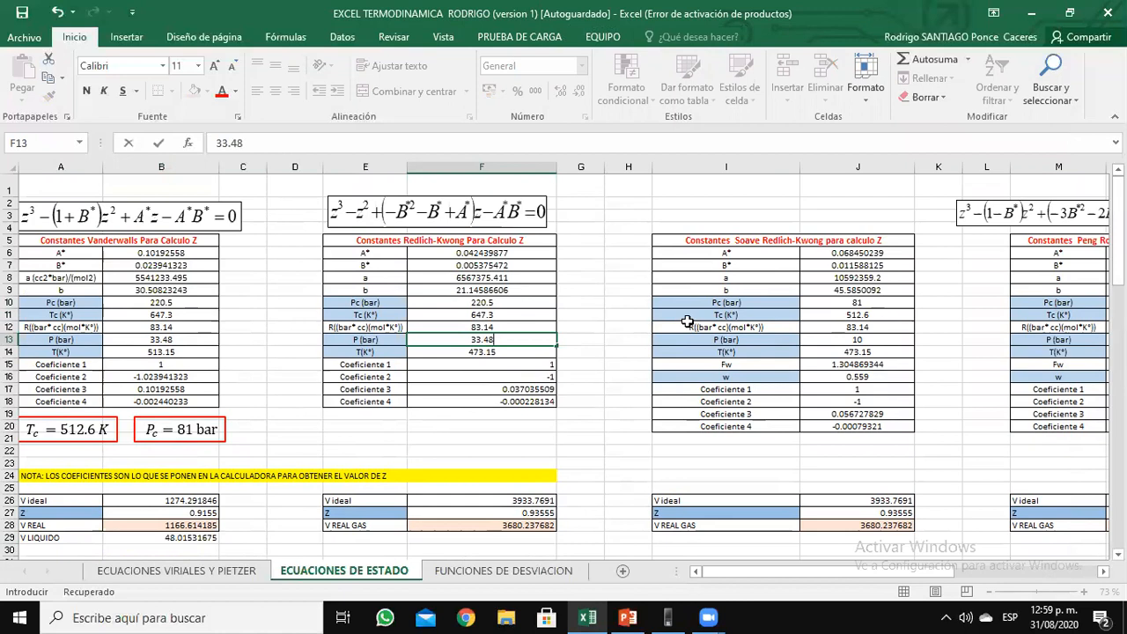
key(Return)
text(513.15)
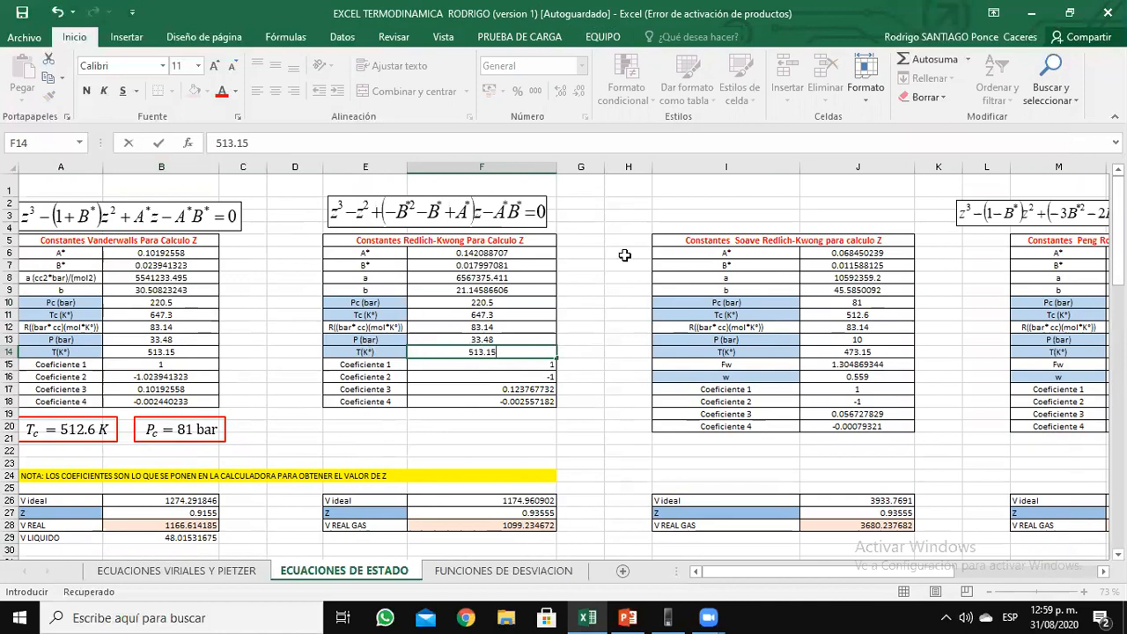
key(Return)
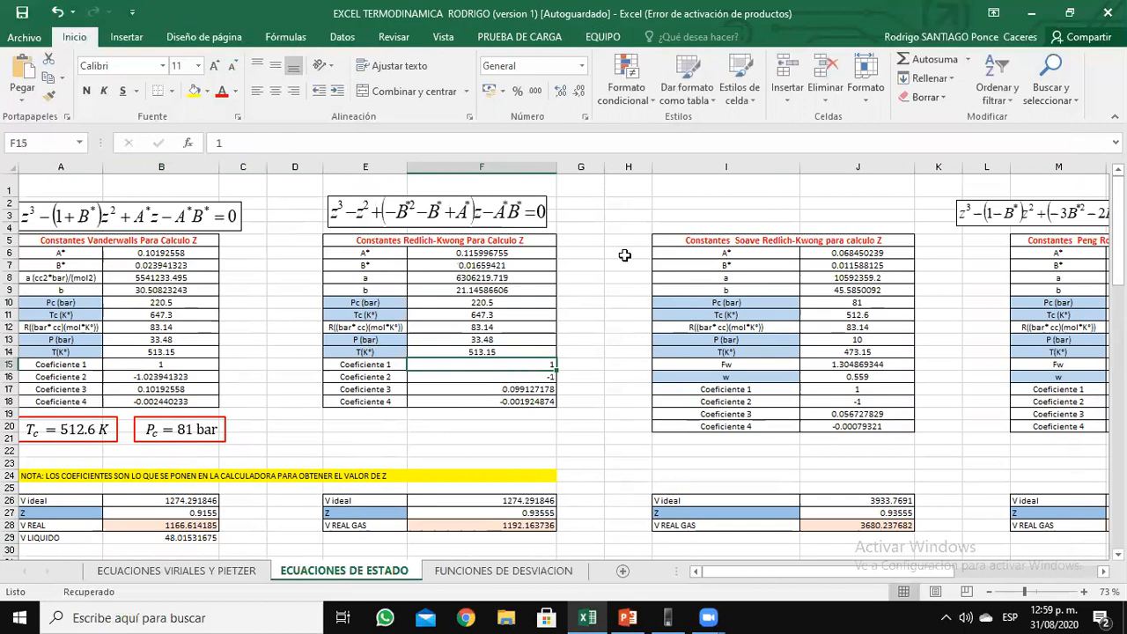
- Switch to ClassPad and remove the 1.023941323 factor from the x^2 term of the solve equation, leaving -x^2
drag(507, 369, 573, 443)
click(582, 386)
click(620, 425)
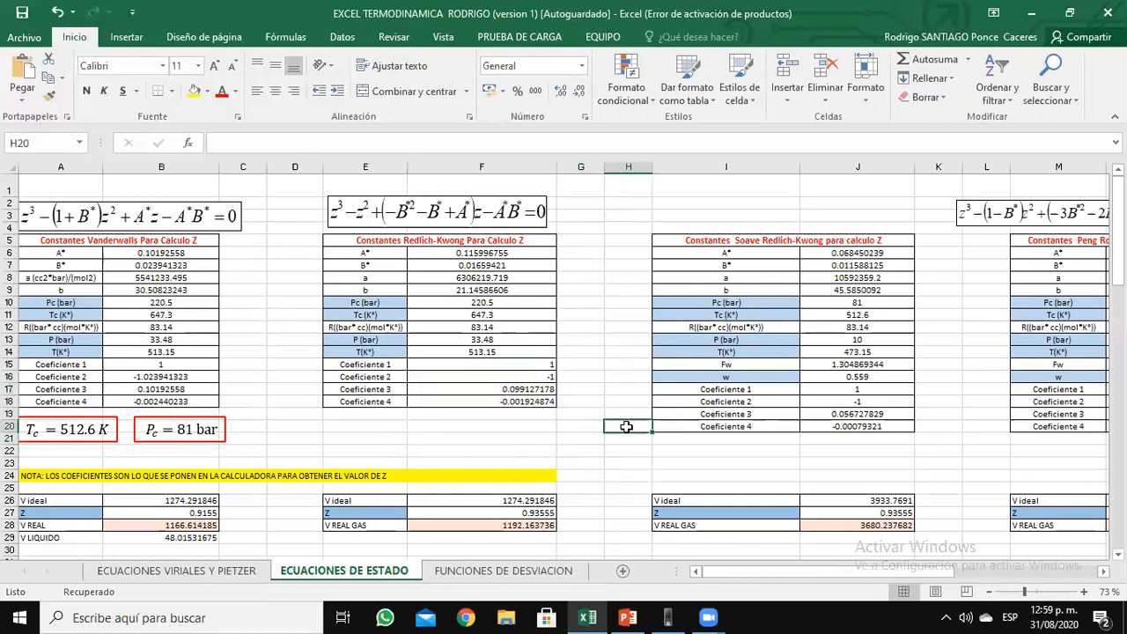
click(662, 617)
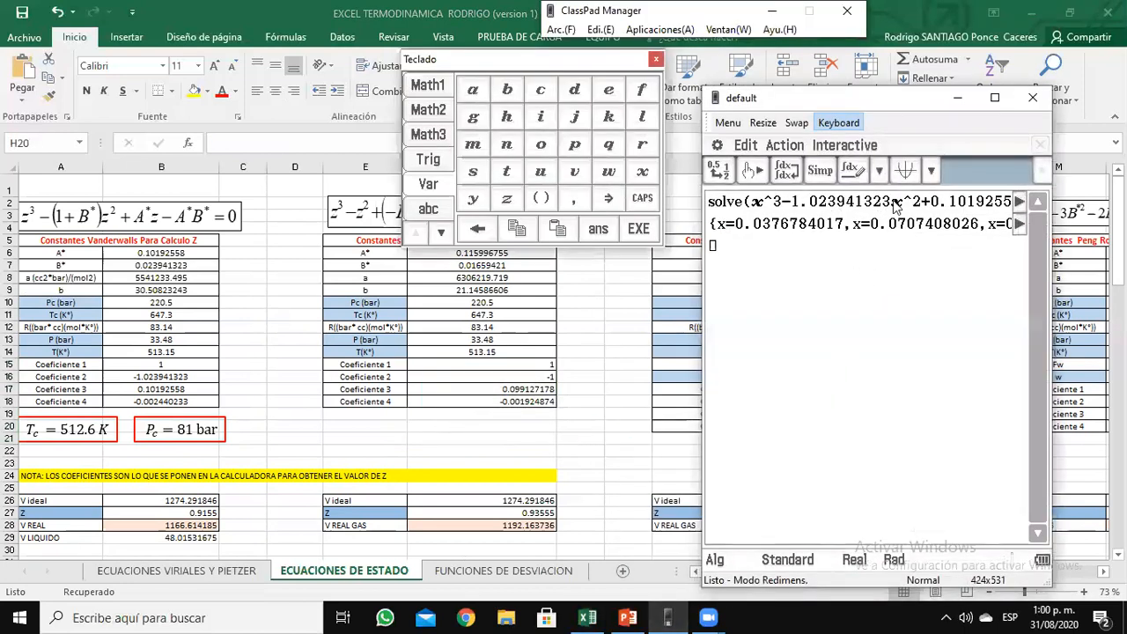
key(BackSpace)
key(BackSpace)
key(BackSpace)
key(BackSpace)
key(BackSpace)
key(BackSpace)
key(BackSpace)
key(BackSpace)
key(BackSpace)
key(BackSpace)
key(BackSpace)
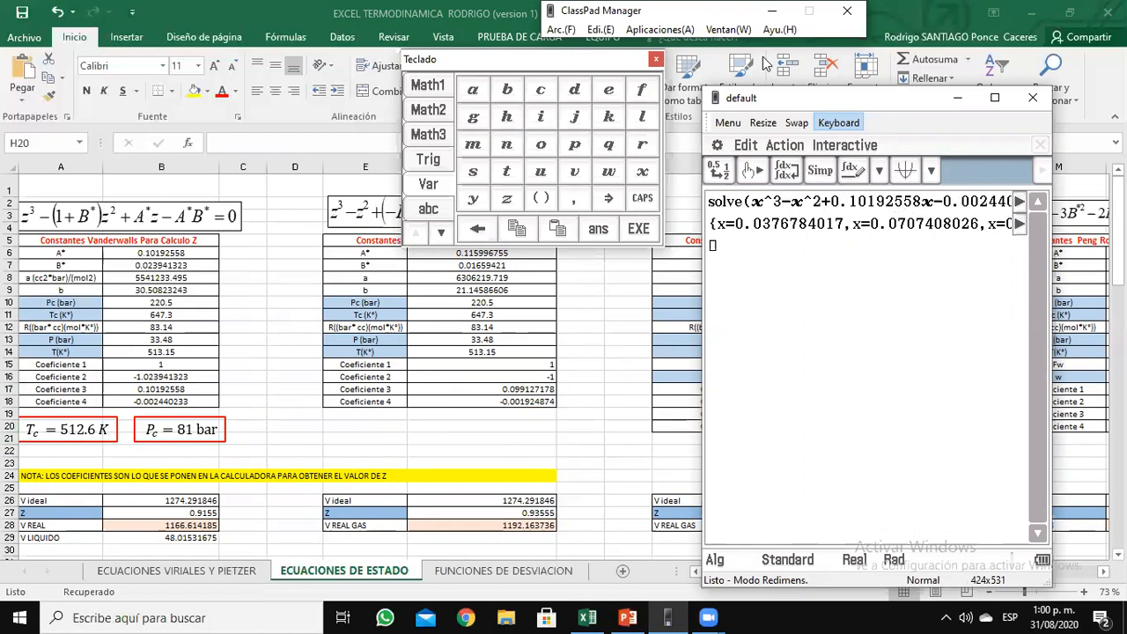
- Replace the coefficient of the linear x term in the solve equation with the Redlich-Kwong value 0.099127178
key(BackSpace)
key(BackSpace)
key(BackSpace)
key(BackSpace)
key(BackSpace)
key(BackSpace)
key(BackSpace)
key(BackSpace)
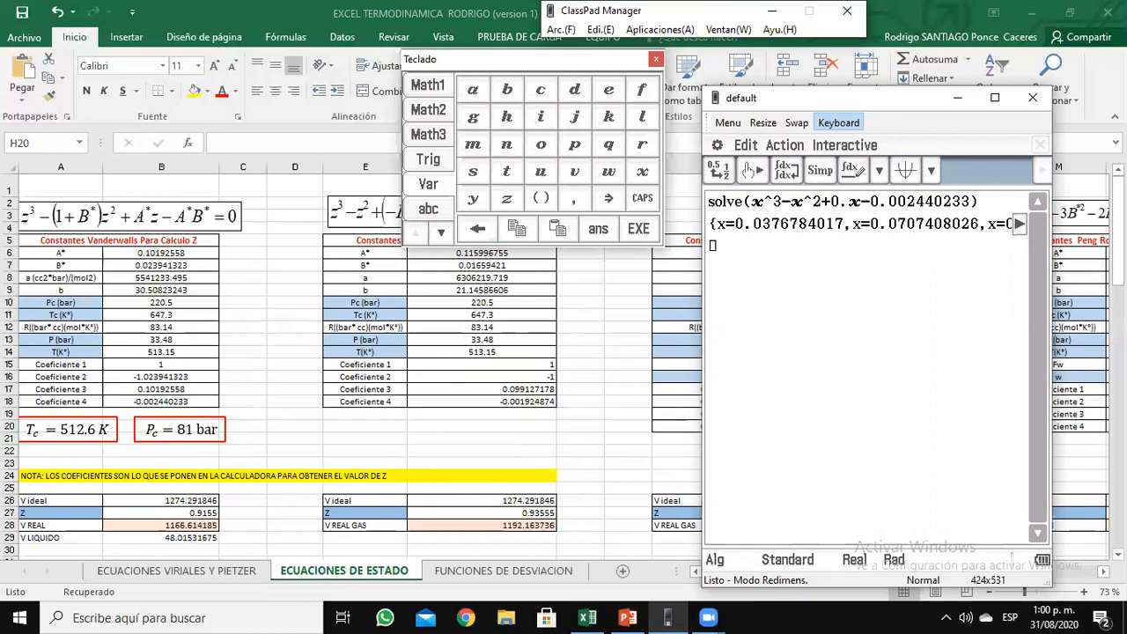
text(0)
text(9912)
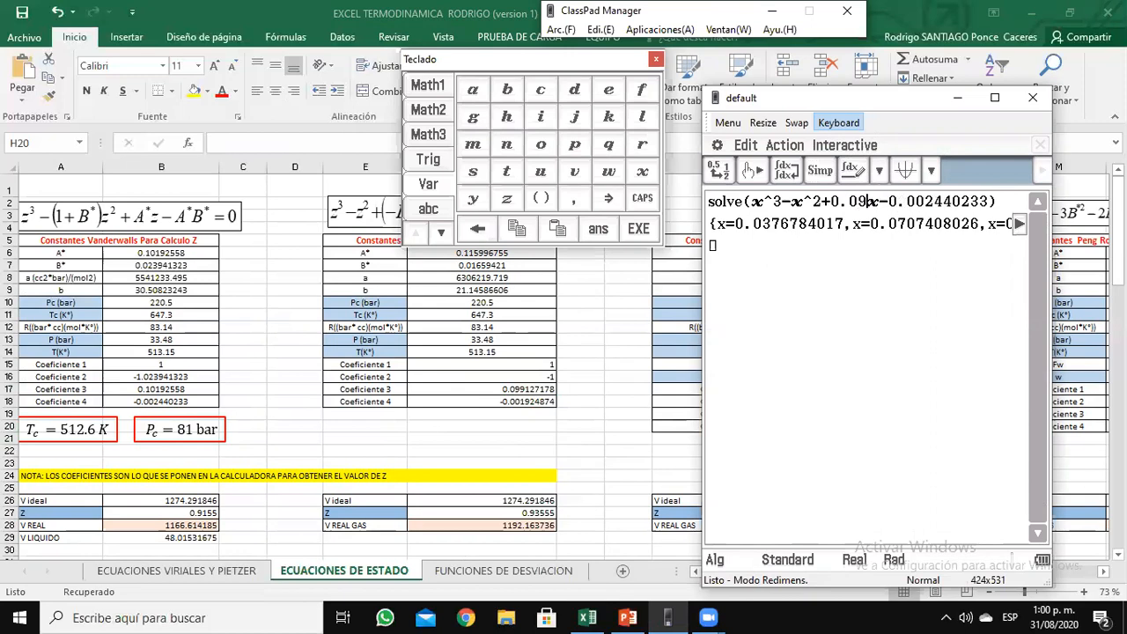
text(7178)
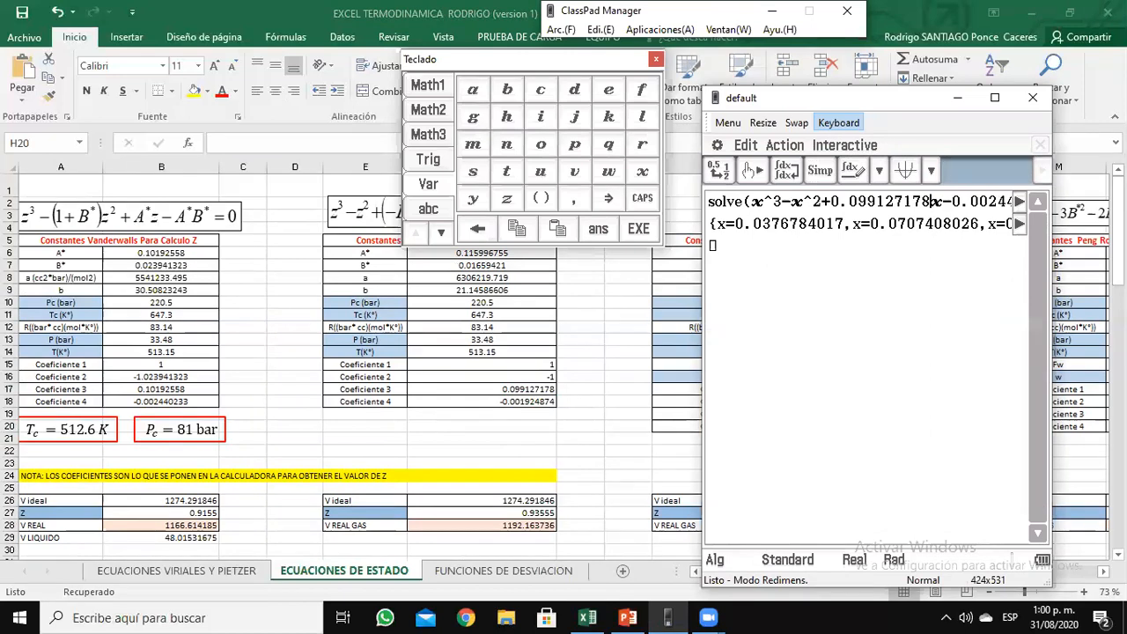
- Change the equation's constant term to -0.001924874 and solve the Redlich-Kwong cubic
key(Right)
key(Right)
key(Right)
key(Right)
key(Right)
key(Right)
key(Right)
key(Right)
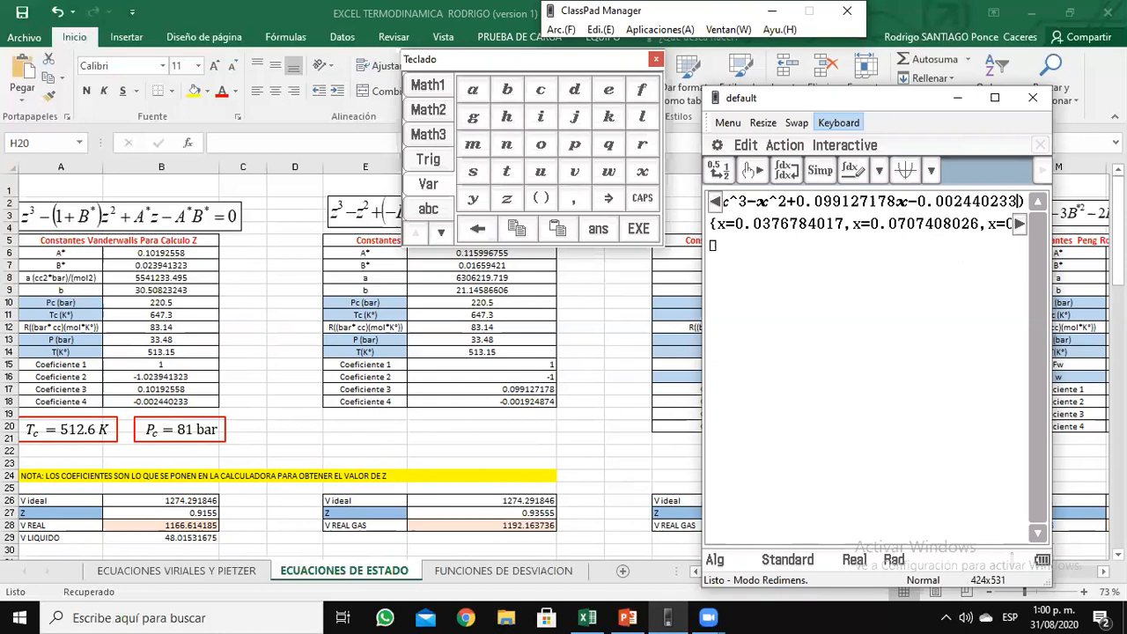
key(BackSpace)
key(BackSpace)
key(BackSpace)
key(BackSpace)
key(BackSpace)
key(BackSpace)
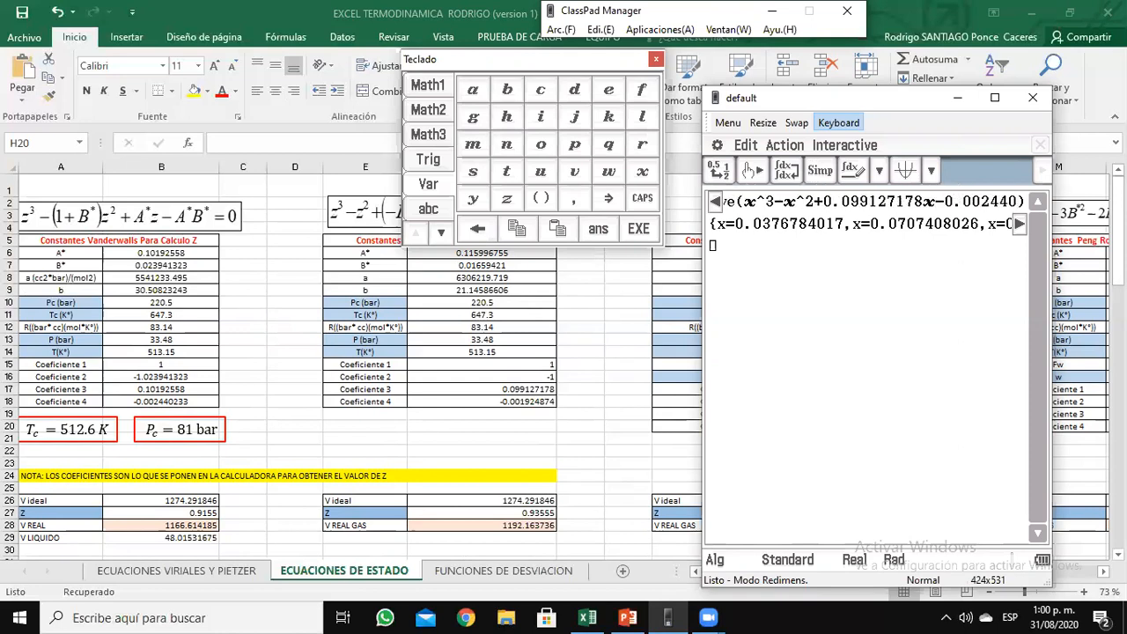
key(BackSpace)
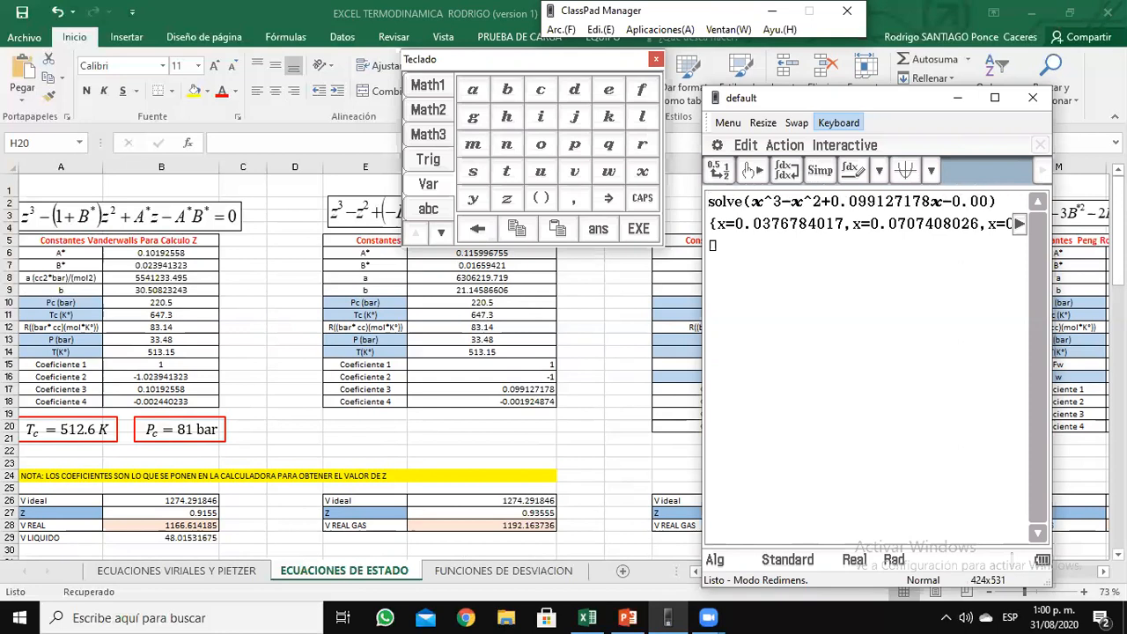
text(1924874)
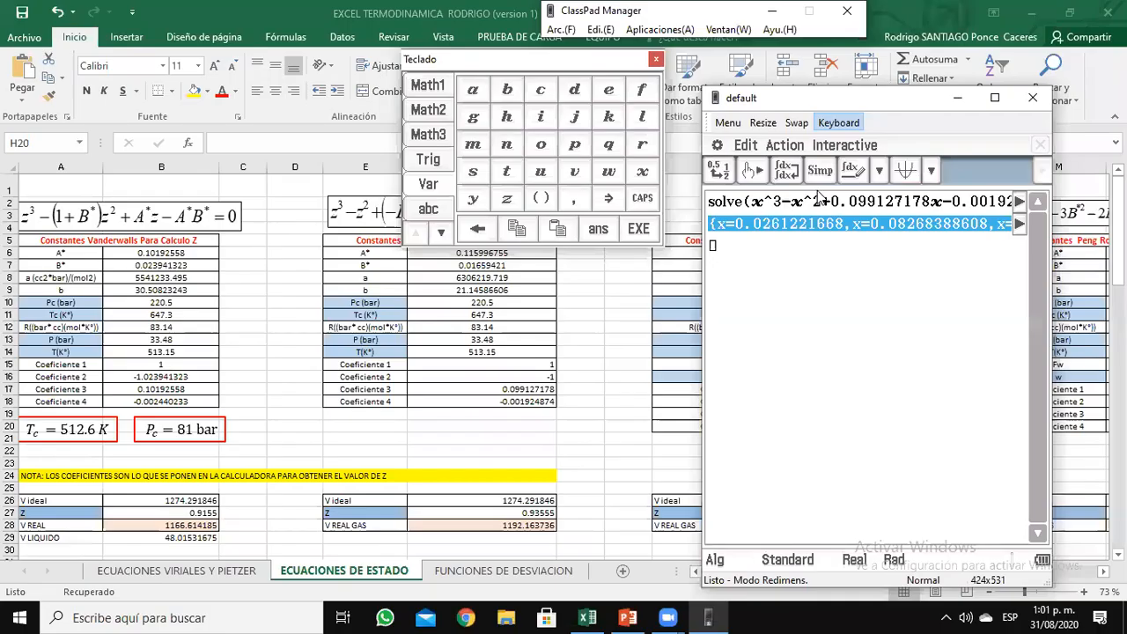
- Examine the full Redlich-Kwong cubic and all of its roots, from the smallest to the largest
click(980, 220)
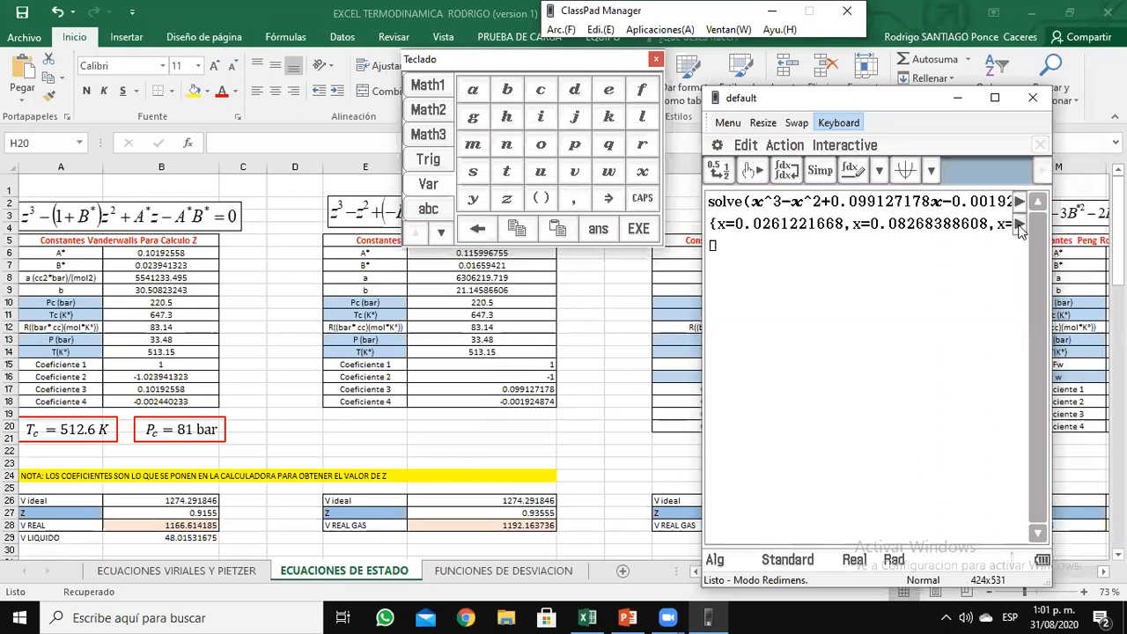
click(1019, 225)
click(1018, 202)
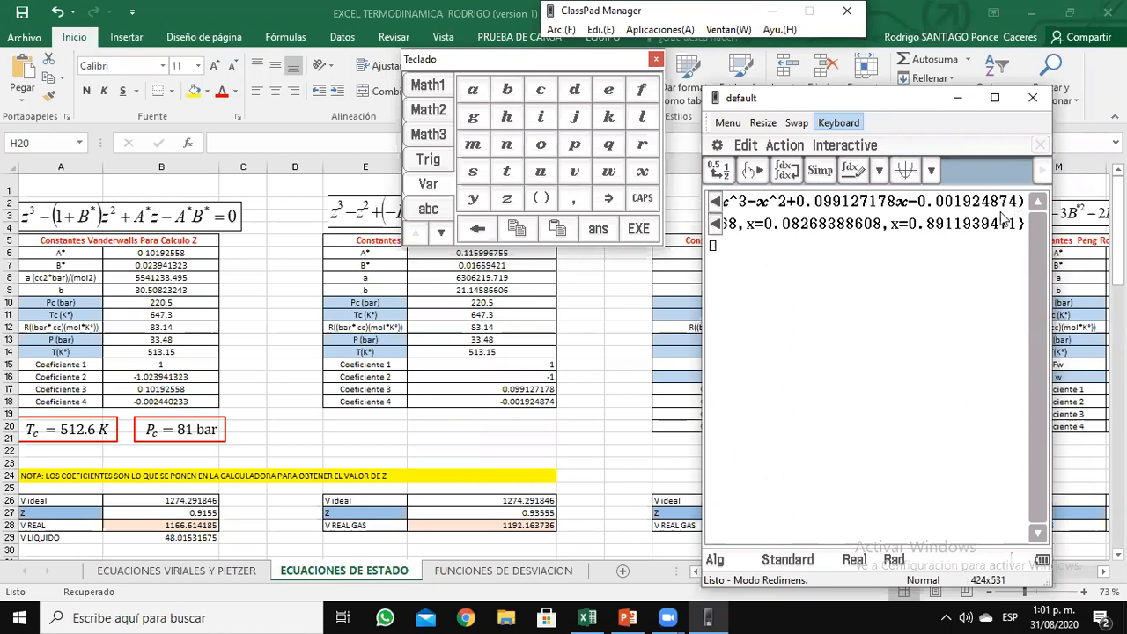
click(714, 227)
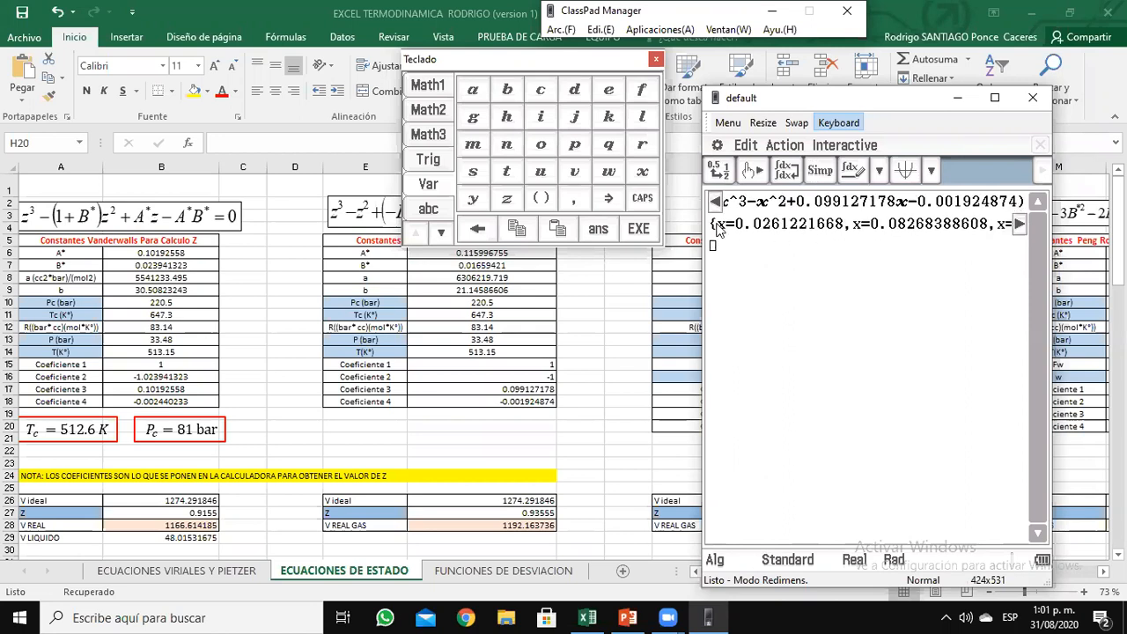
click(1019, 223)
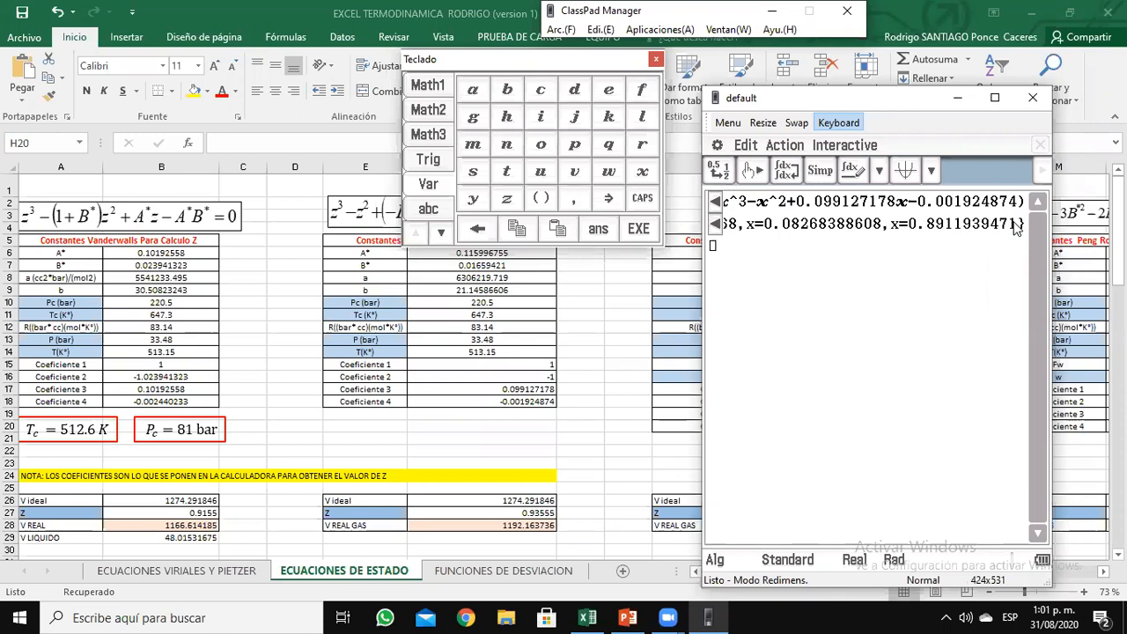
- Switch to Excel and set the Redlich-Kwong table's Z to the largest ClassPad root, 0.8912
click(707, 617)
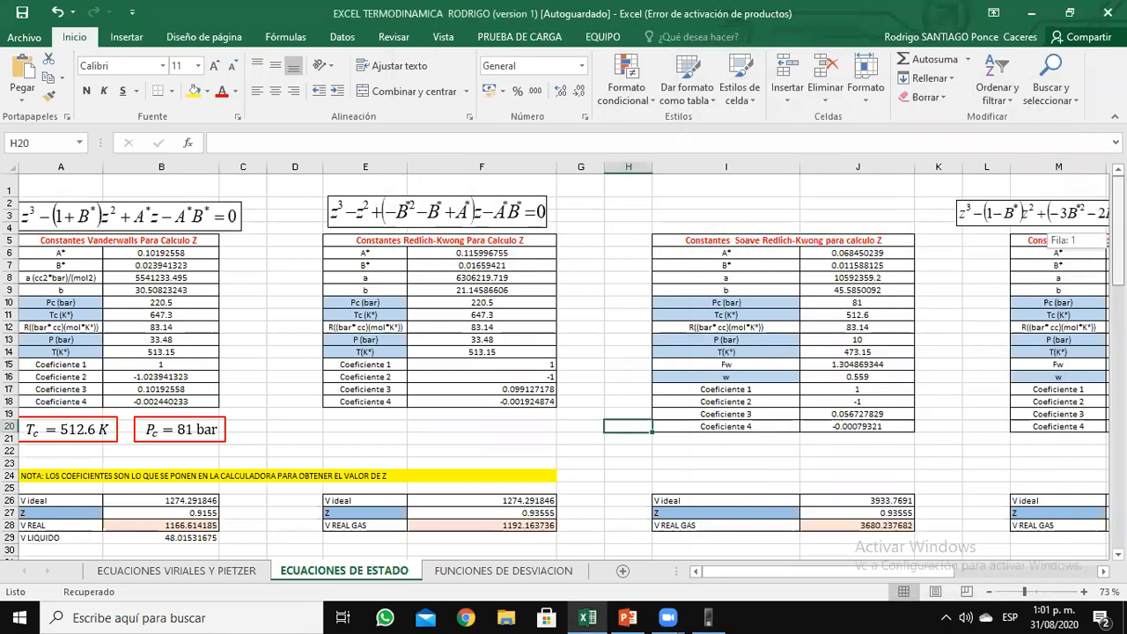
scroll(563, 370, down, 2)
click(708, 617)
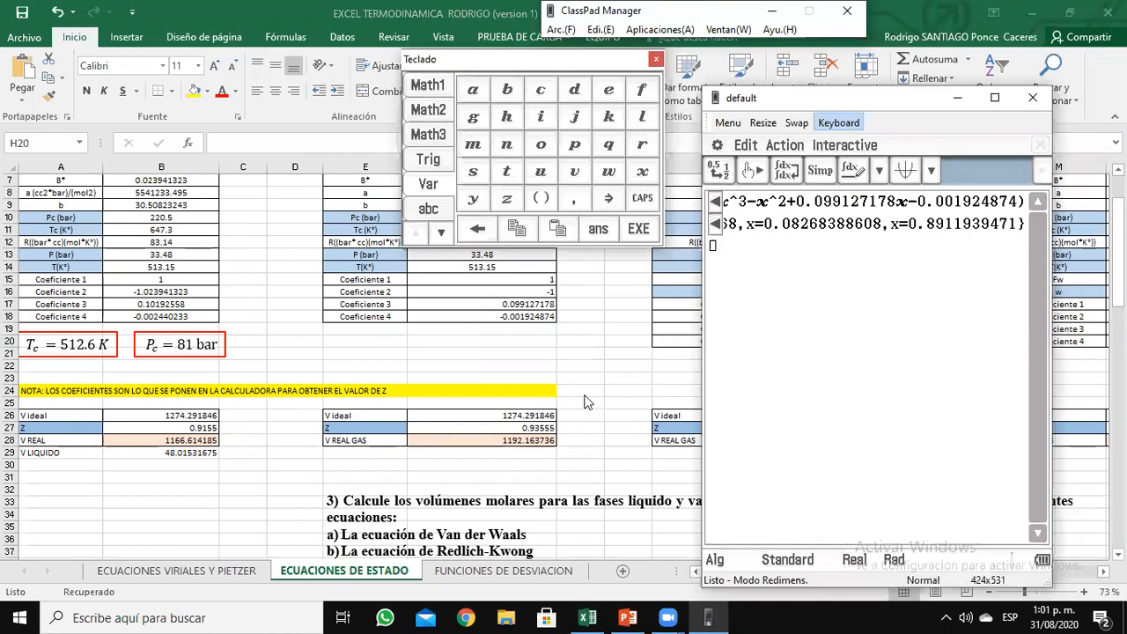
click(526, 430)
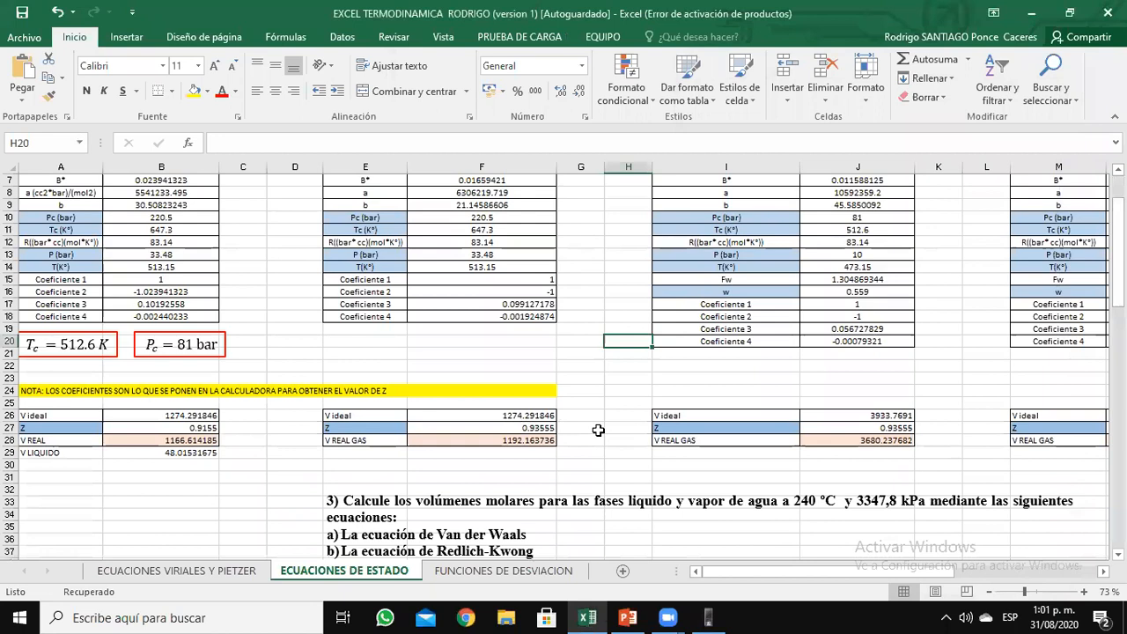
click(547, 435)
text(0.89)
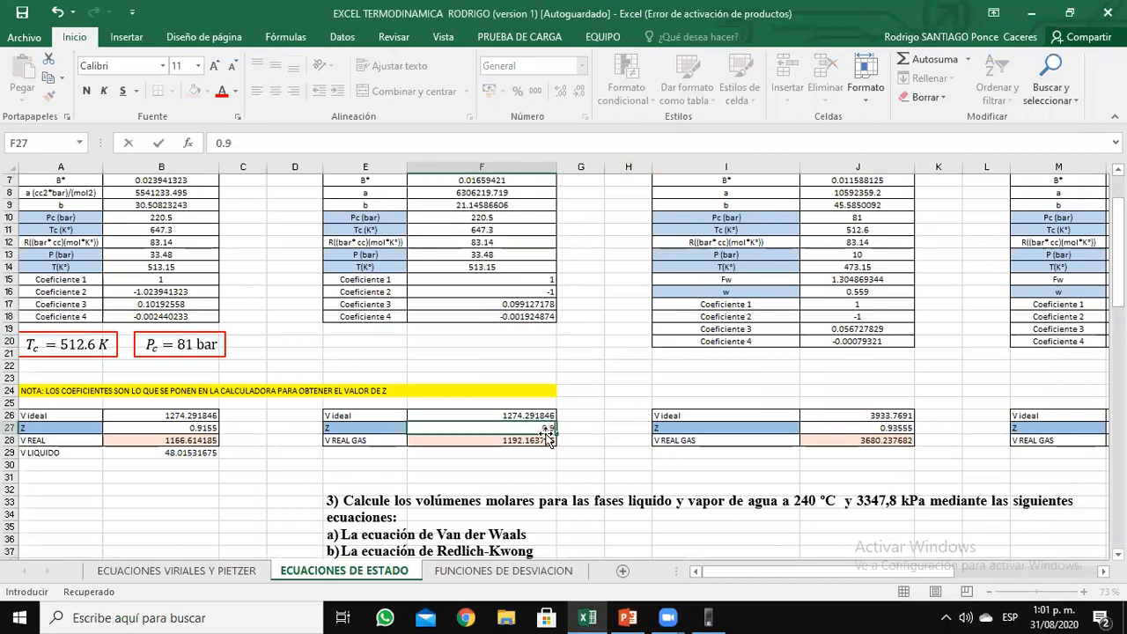
text(12)
key(Return)
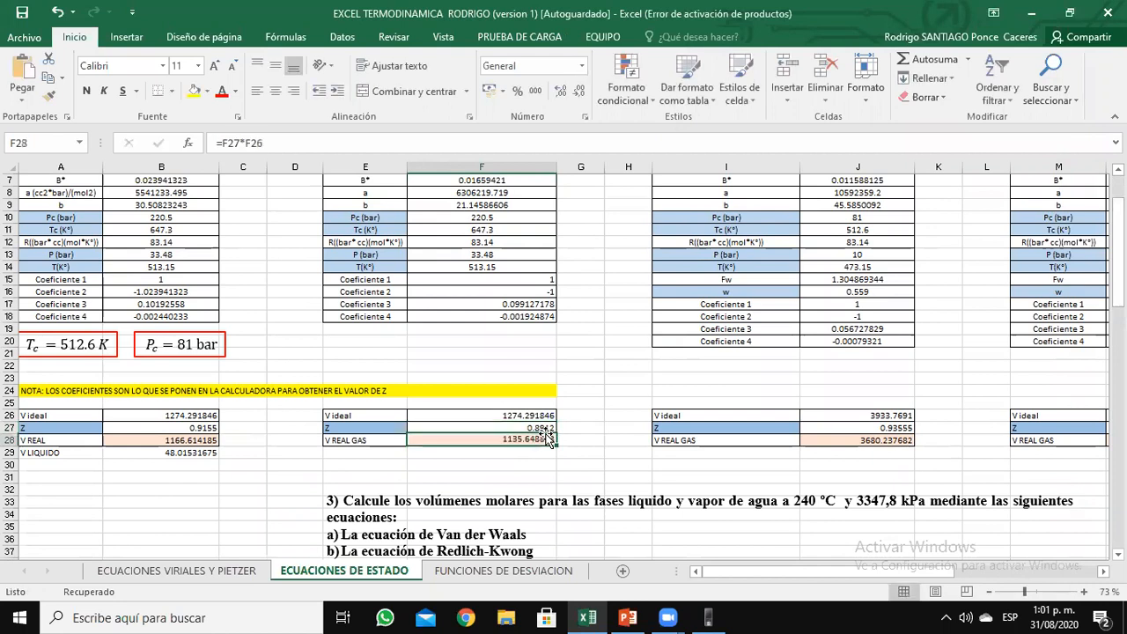
- Add the label "V LIQUIDO" in the row below V REAL GAS of the Redlich-Kwong results
click(369, 452)
text(V LIQUIDO)
key(Tab)
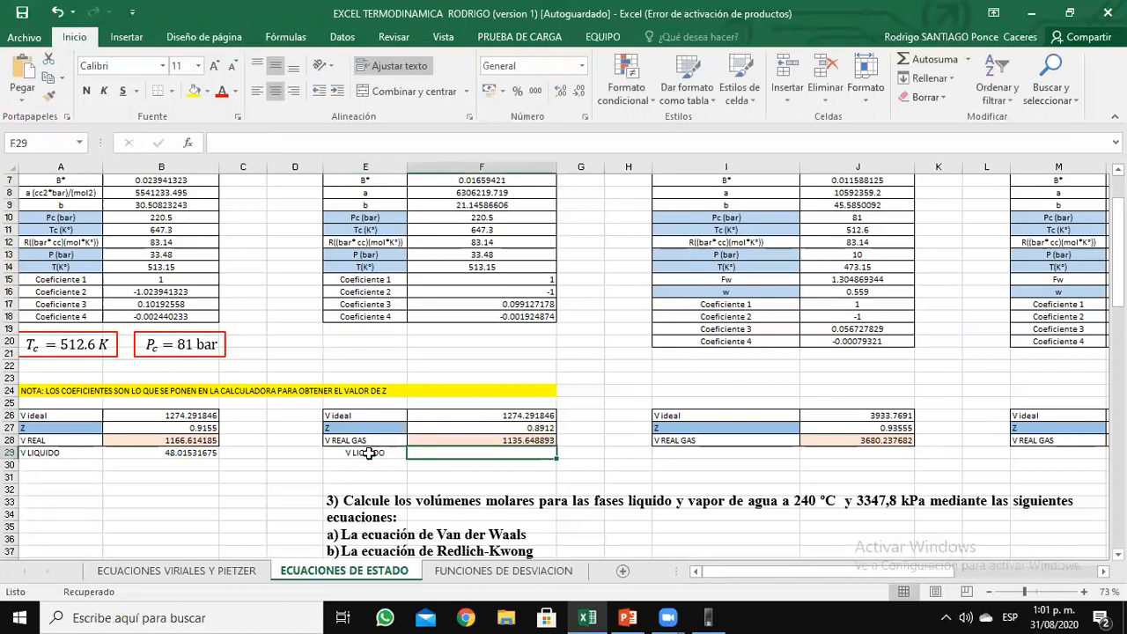
- Calculate the Redlich-Kwong liquid volume beside V LIQUIDO as =0.02612*F26, using the smallest root from ClassPad
text(=)
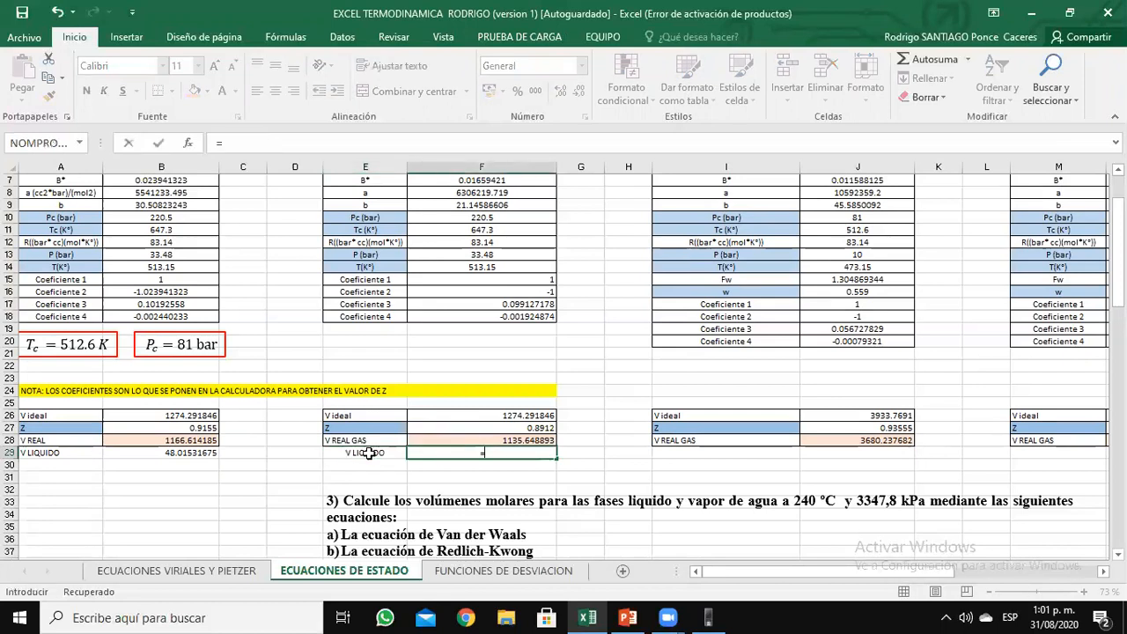
click(712, 616)
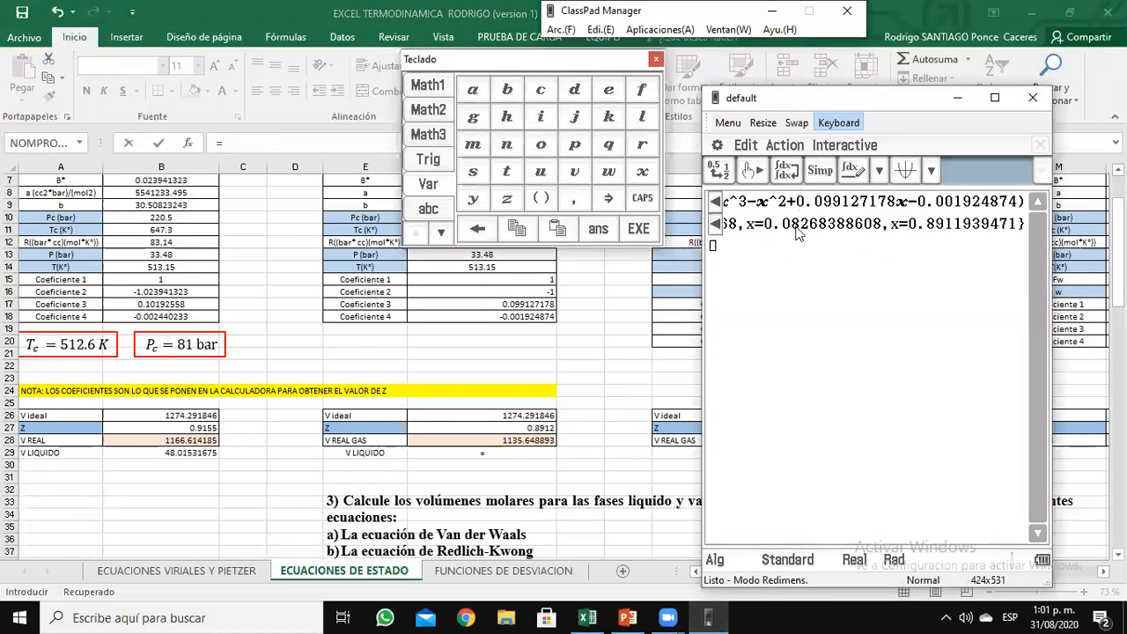
click(716, 224)
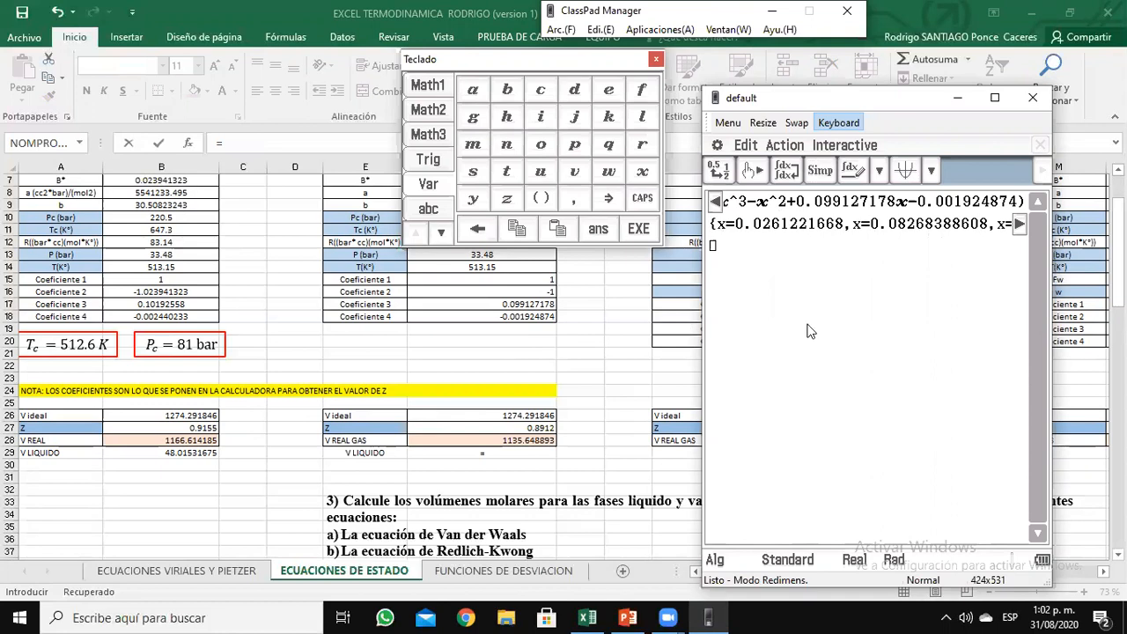
click(503, 452)
text(=0.02612)
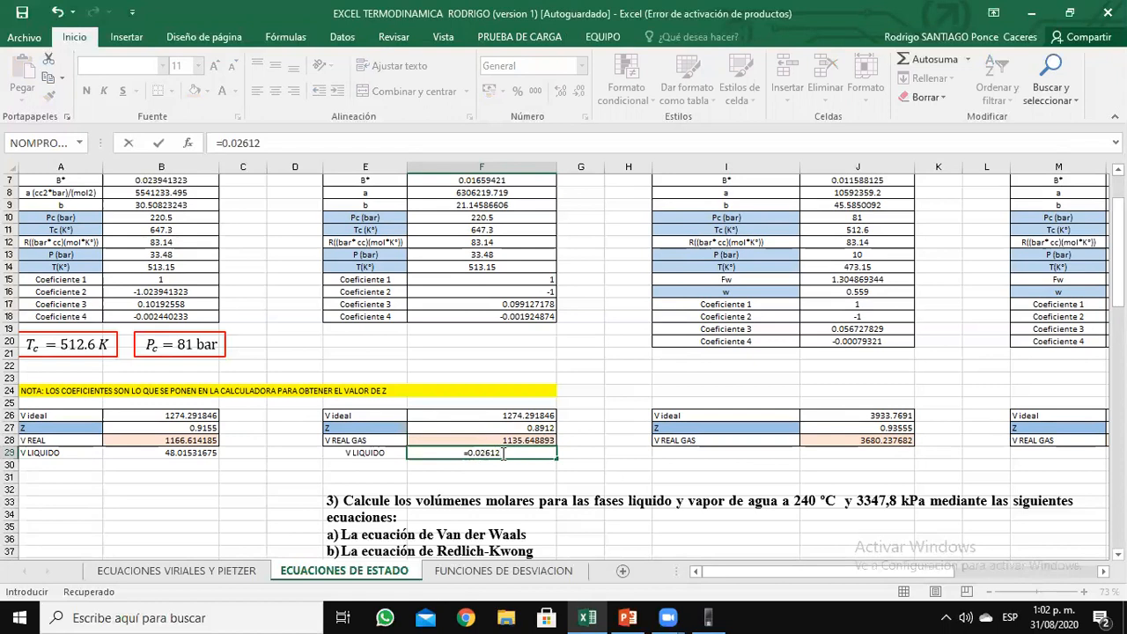
text(*)
click(500, 414)
key(Return)
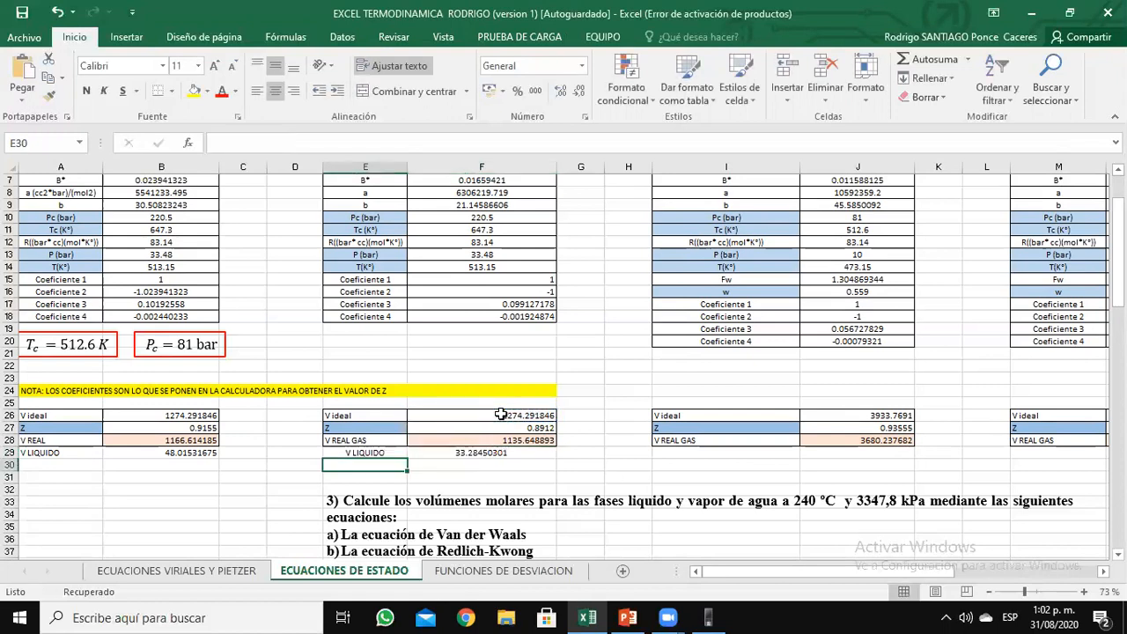
- Examine the real gas and liquid volumes in the Van der Waals and Redlich-Kwong results and compare them
drag(352, 455, 557, 451)
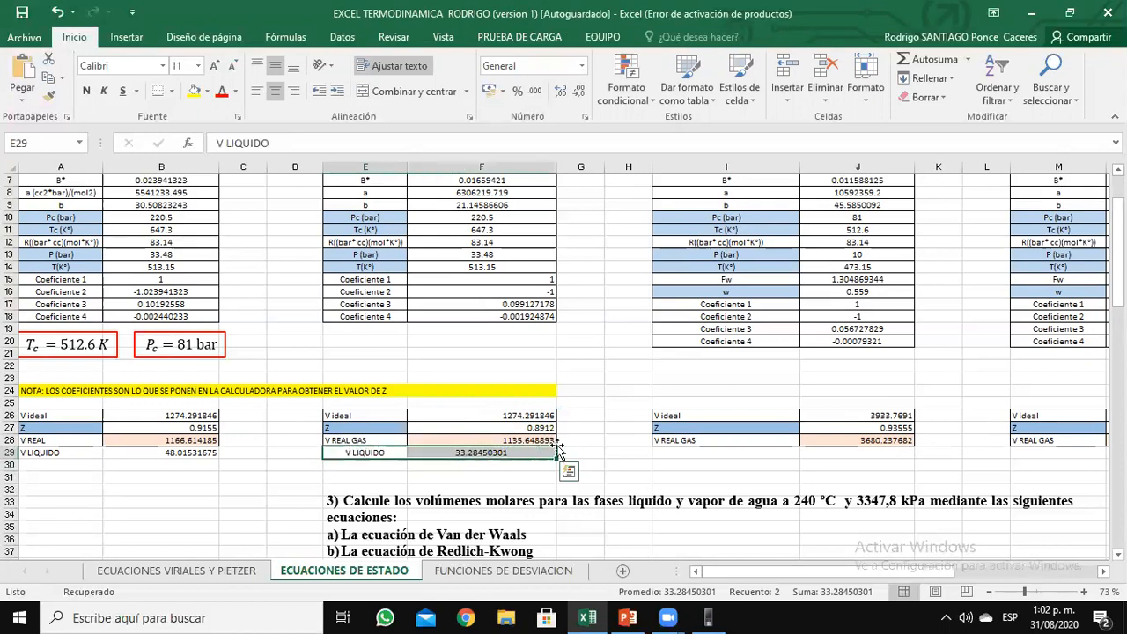
click(129, 451)
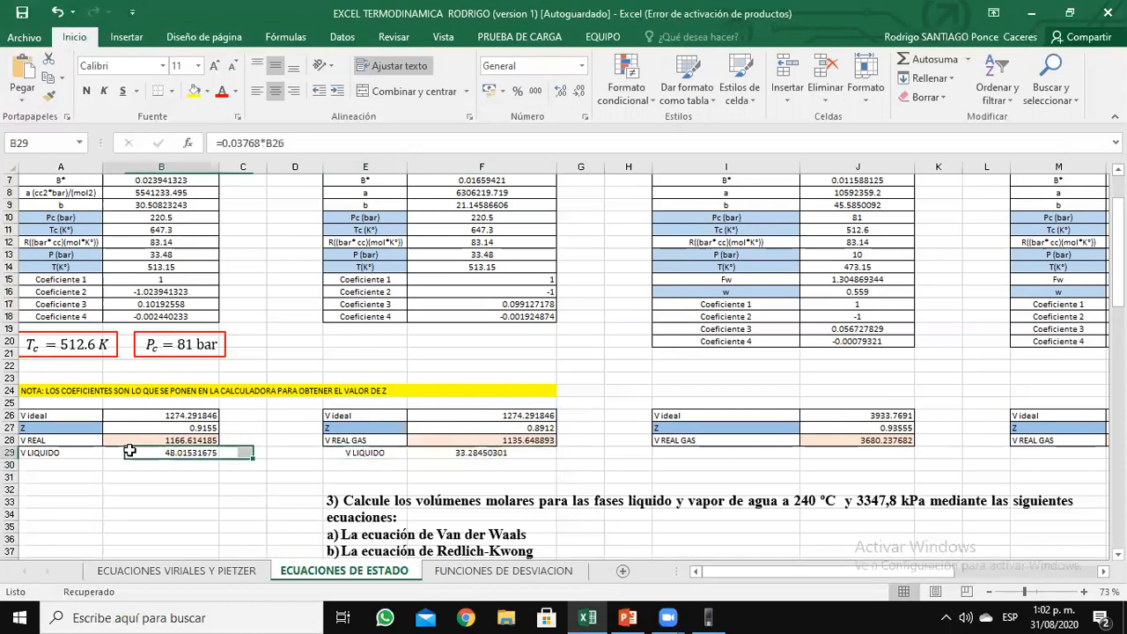
key(Up)
key(Right)
key(Right)
key(Right)
key(Right)
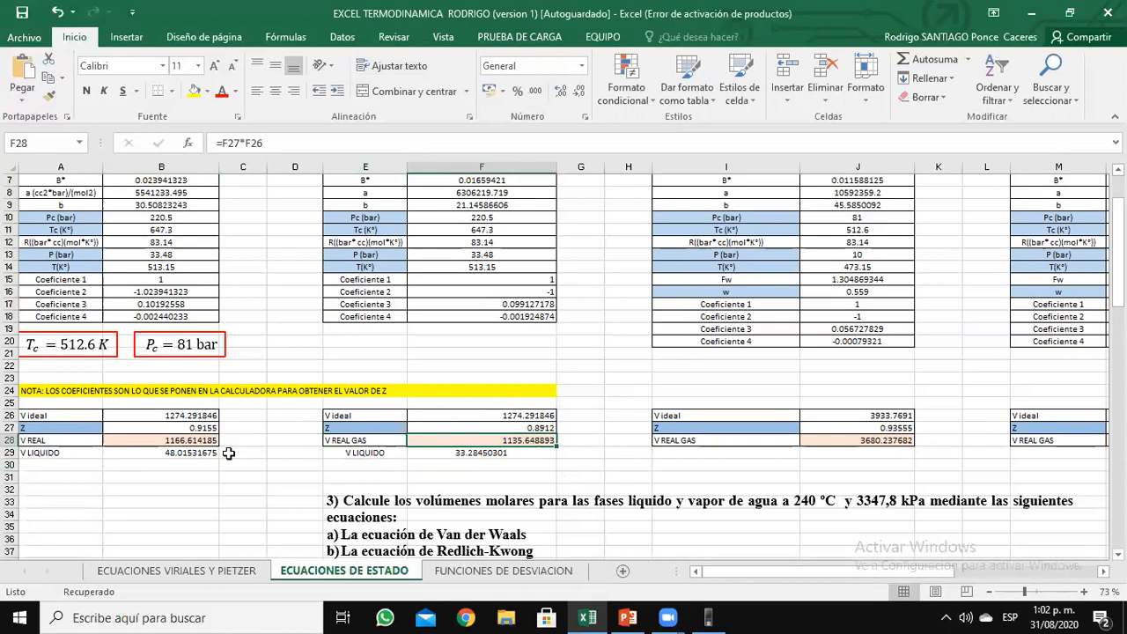
click(198, 445)
click(196, 452)
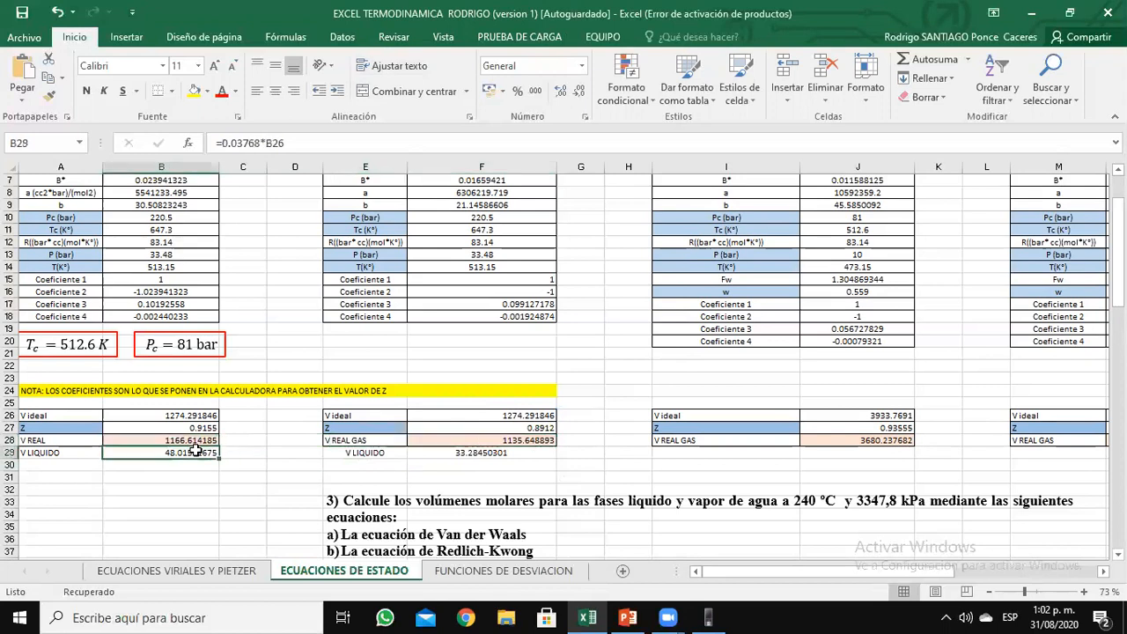
click(494, 447)
click(163, 453)
click(53, 455)
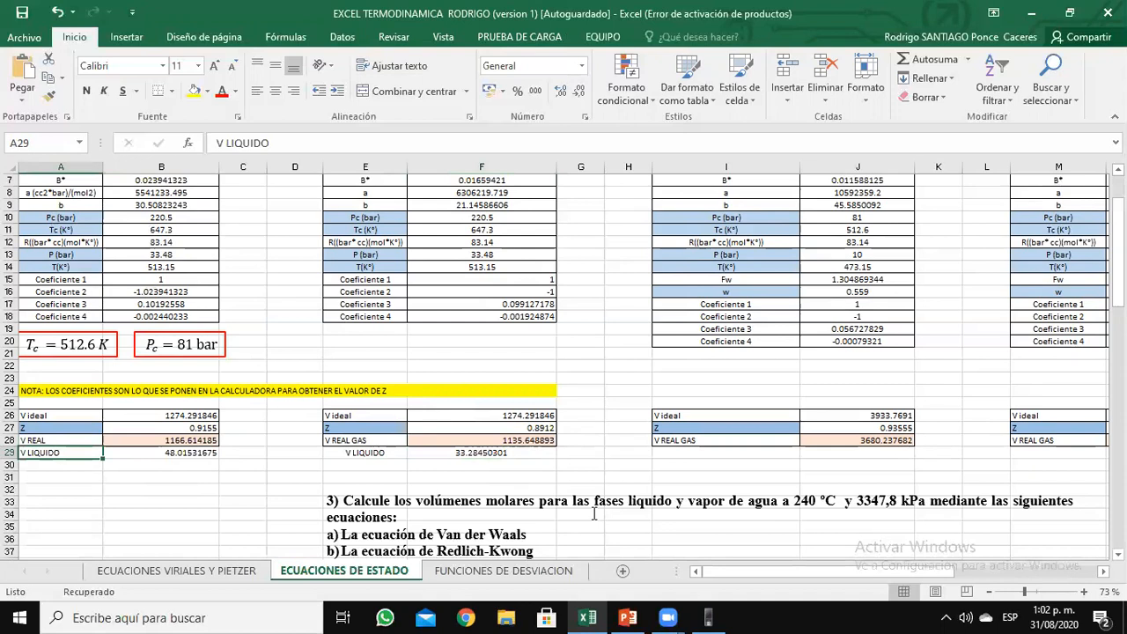
click(414, 454)
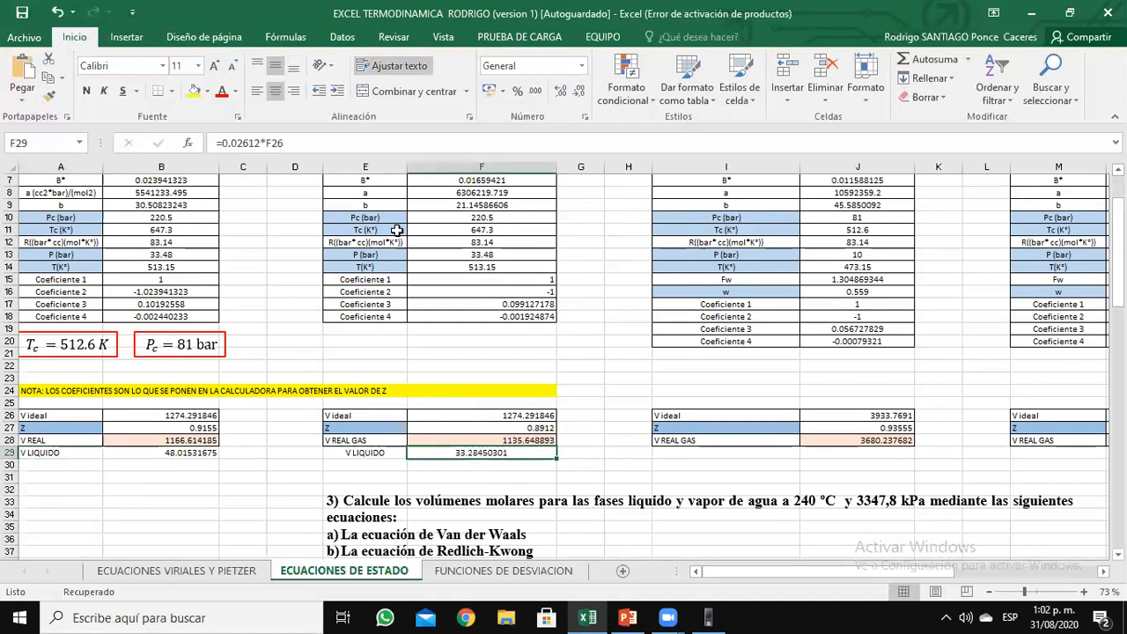
- Set the Soave Redlich-Kwong table's critical pressure to 220.5 bar and critical temperature to 647.3 K
drag(1117, 291, 1118, 271)
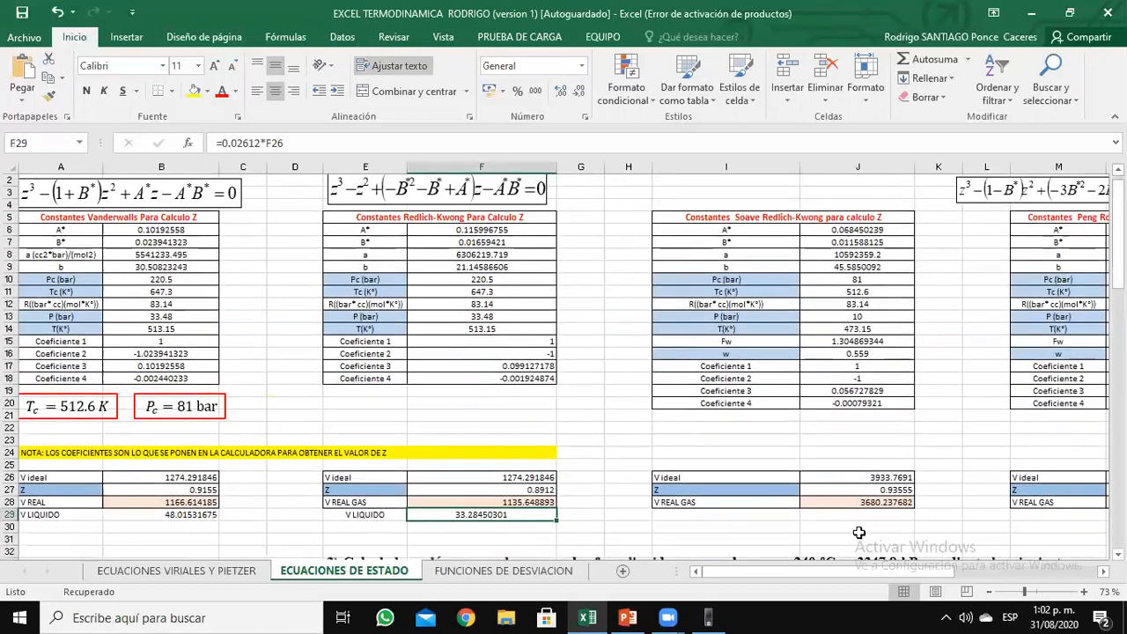
click(856, 279)
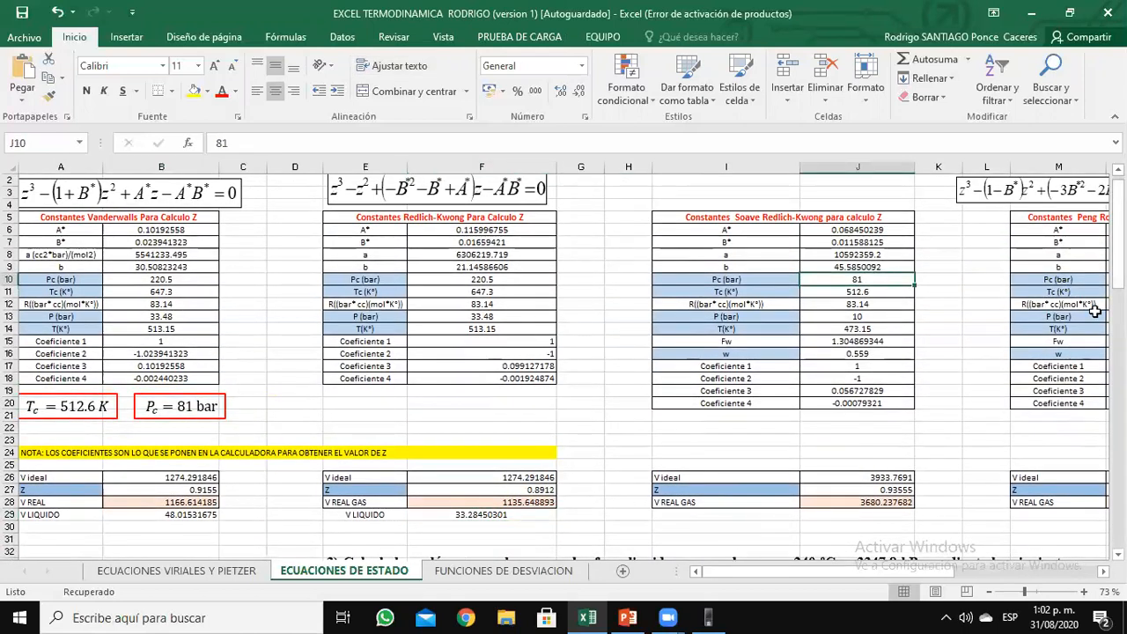
text(220.5)
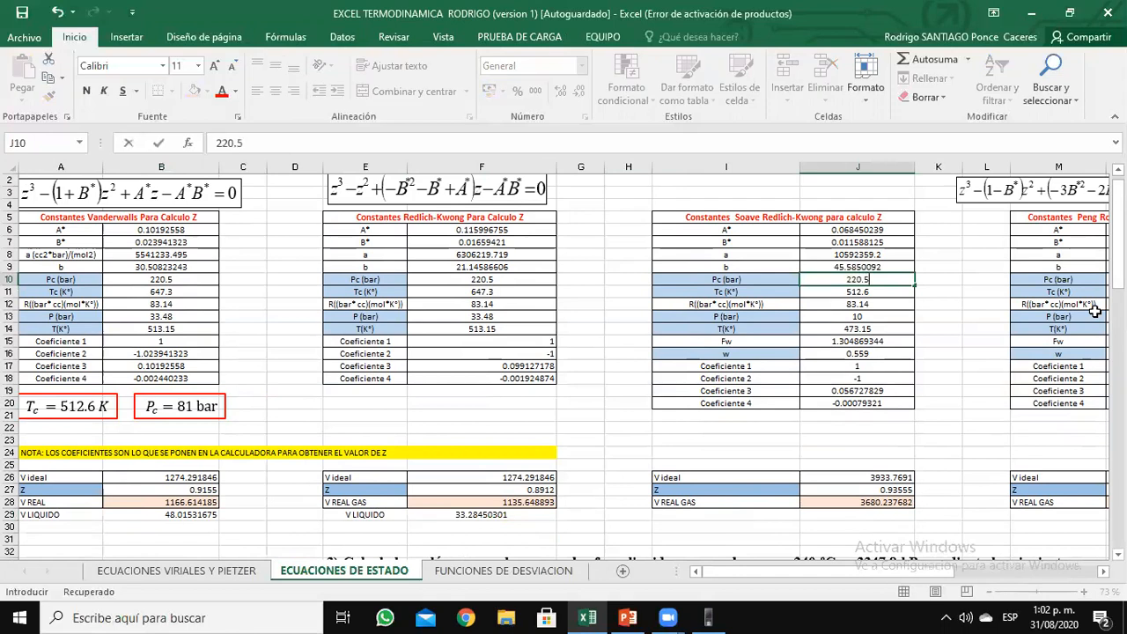
key(Return)
text(647.3)
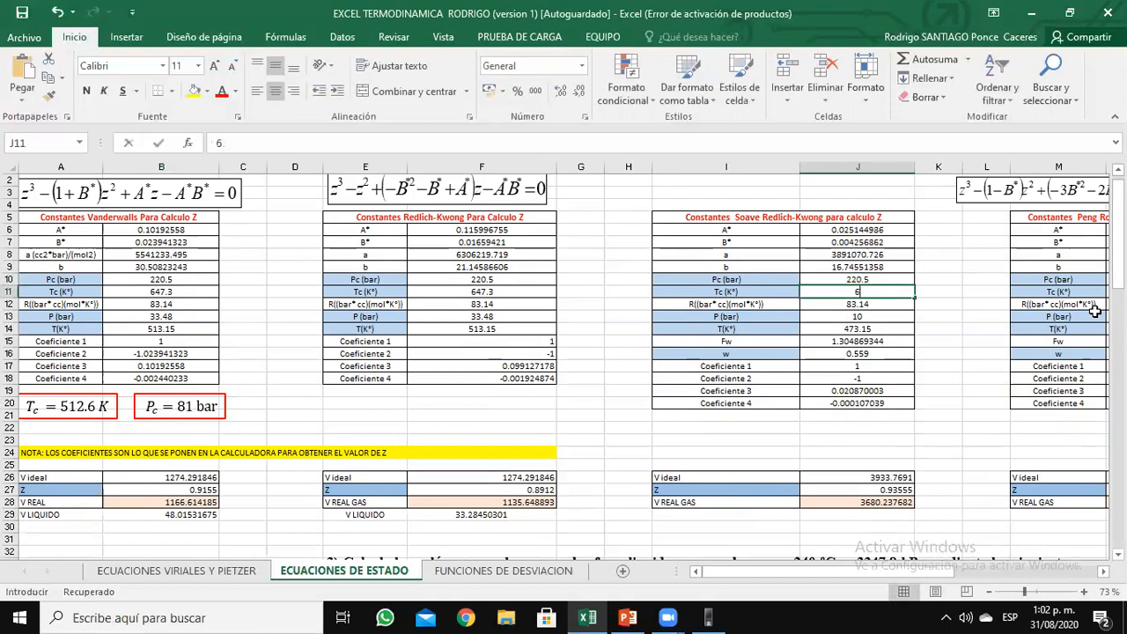
key(Return)
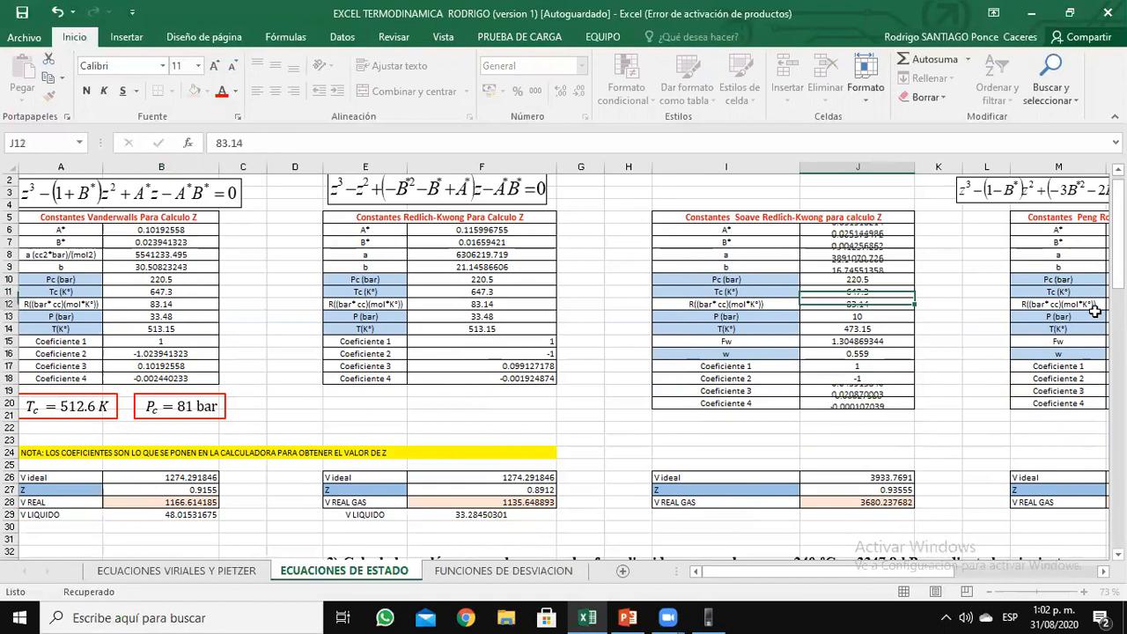
- Set the Soave Redlich-Kwong table's pressure P to 33.48 bar and temperature T to 513.15 K
key(Return)
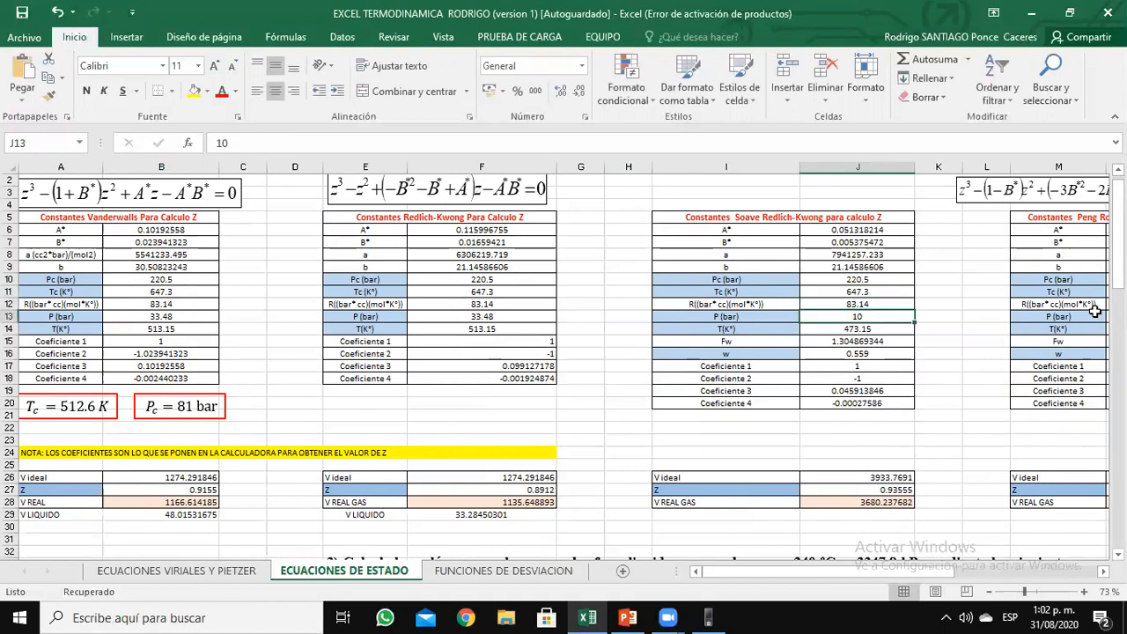
text(33.48)
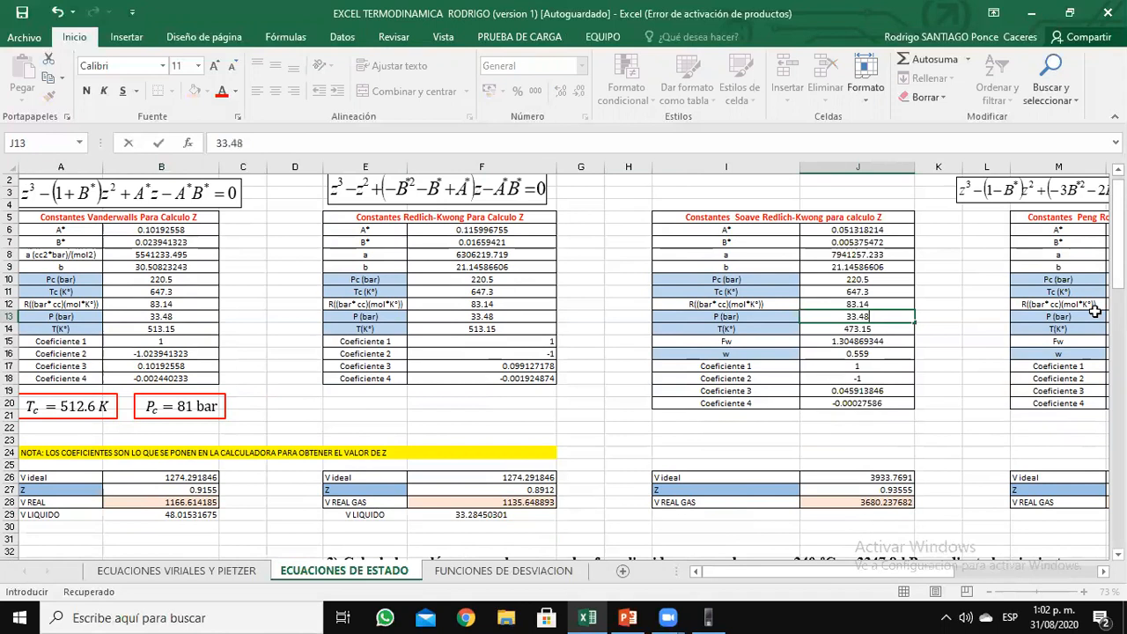
key(Return)
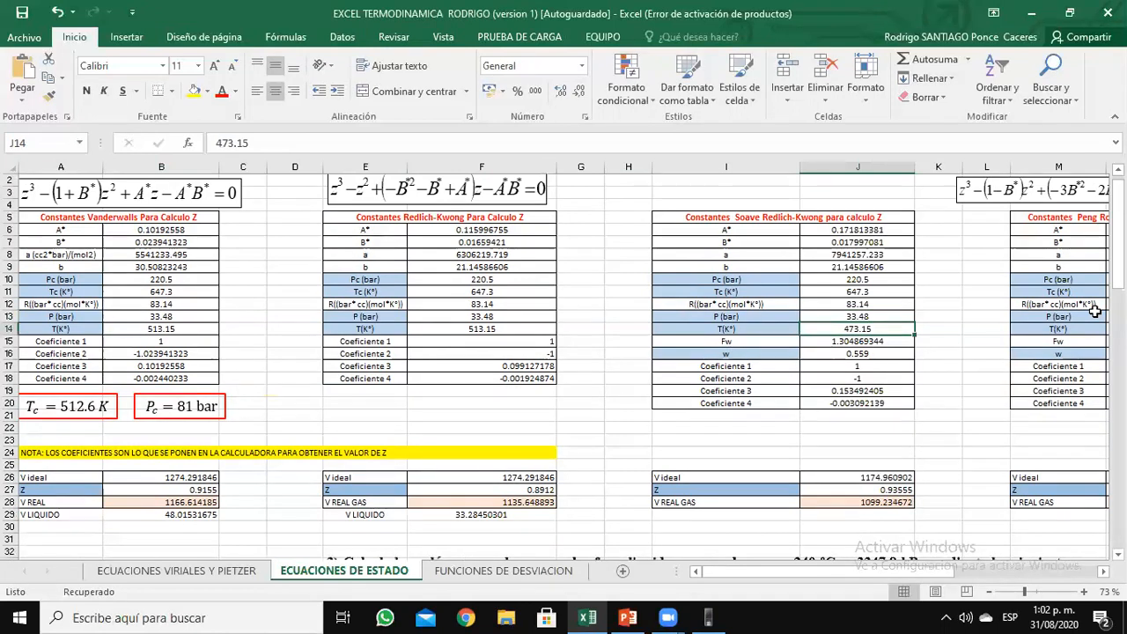
text(5)
key(BackSpace)
text(13.15)
key(Return)
- Set the acentric factor w in the Soave Redlich-Kwong table to 0.344
key(Return)
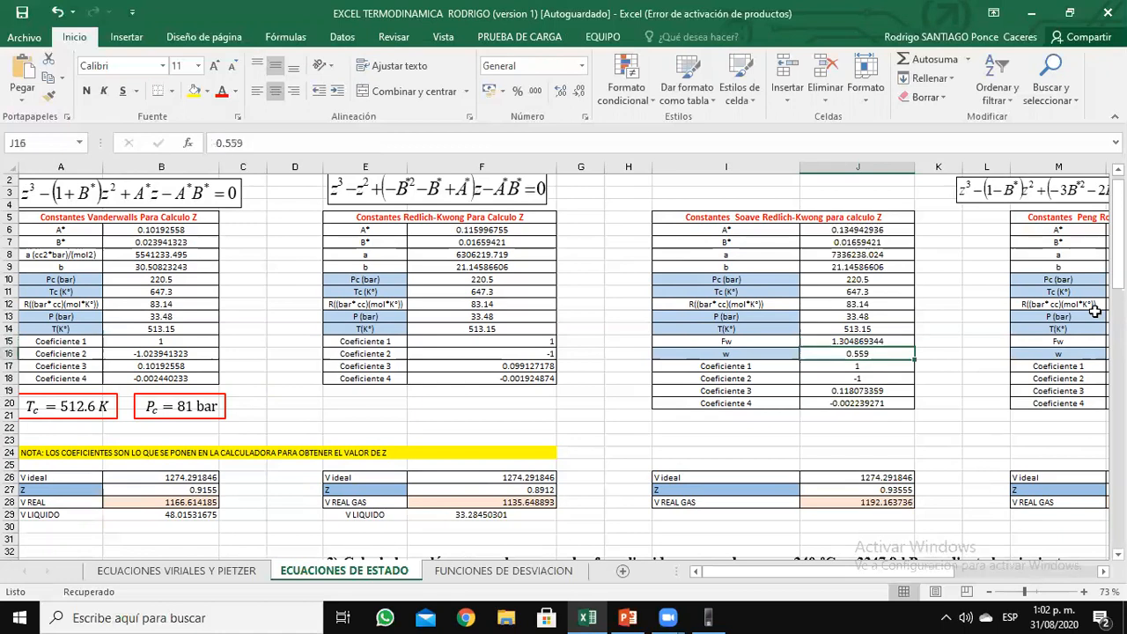
mouse_move(1118, 231)
mouse_down()
mouse_move(1118, 264)
mouse_move(1118, 229)
mouse_up()
text(0.344)
key(Return)
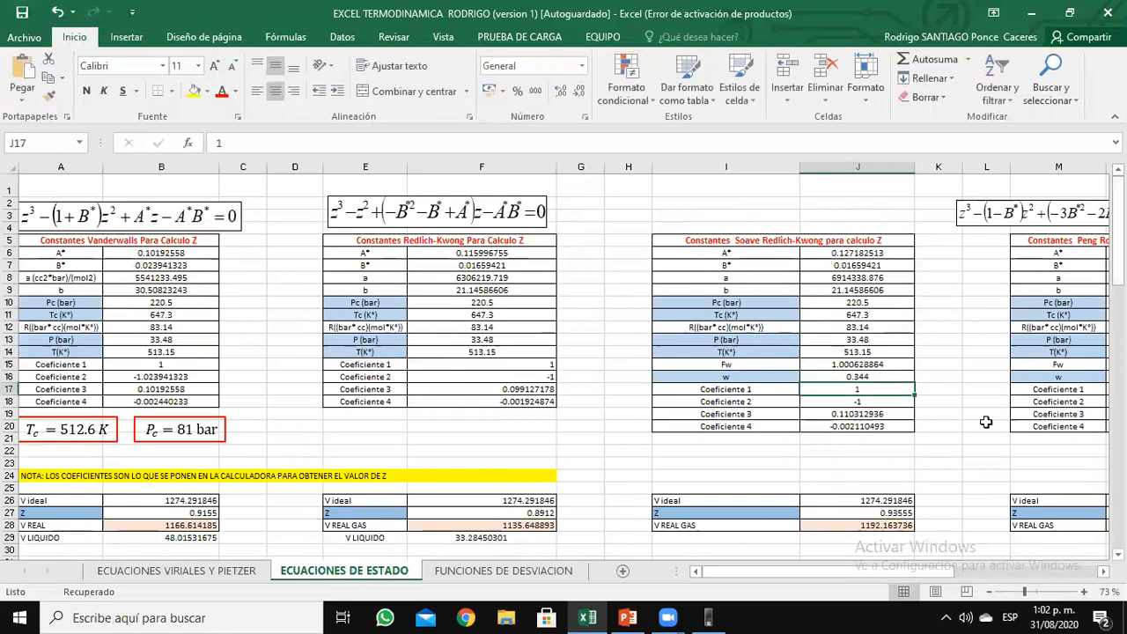
- Review Coeficiente 2 to 4 of the Soave Redlich-Kwong table and switch to ClassPad with that table uncovered beside it
click(847, 401)
drag(846, 402, 839, 427)
click(839, 427)
click(704, 616)
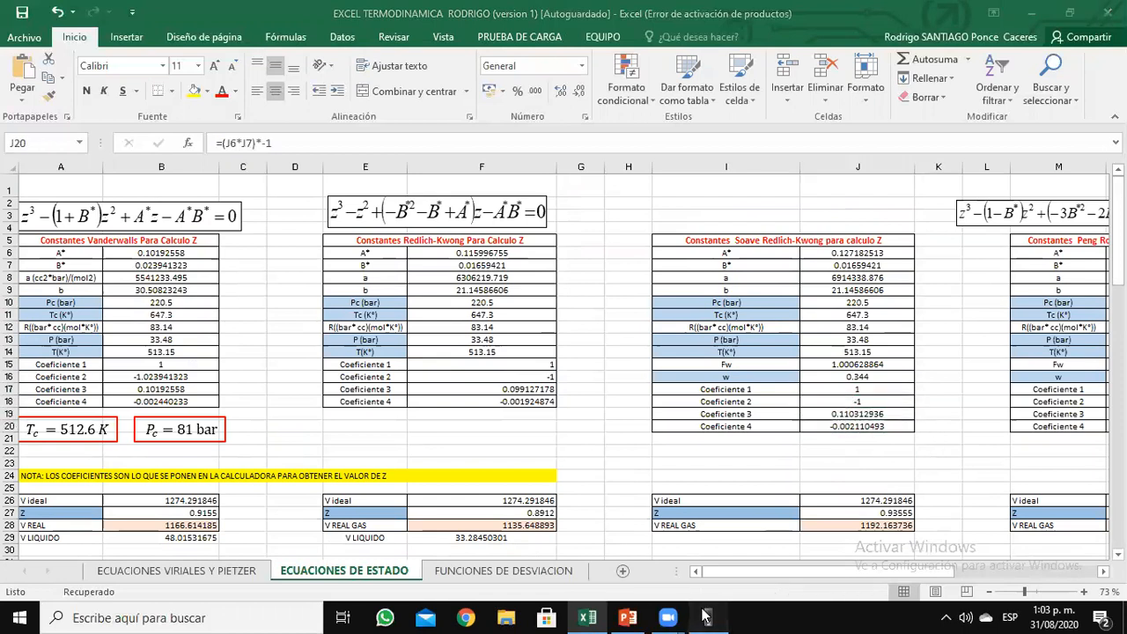
click(708, 616)
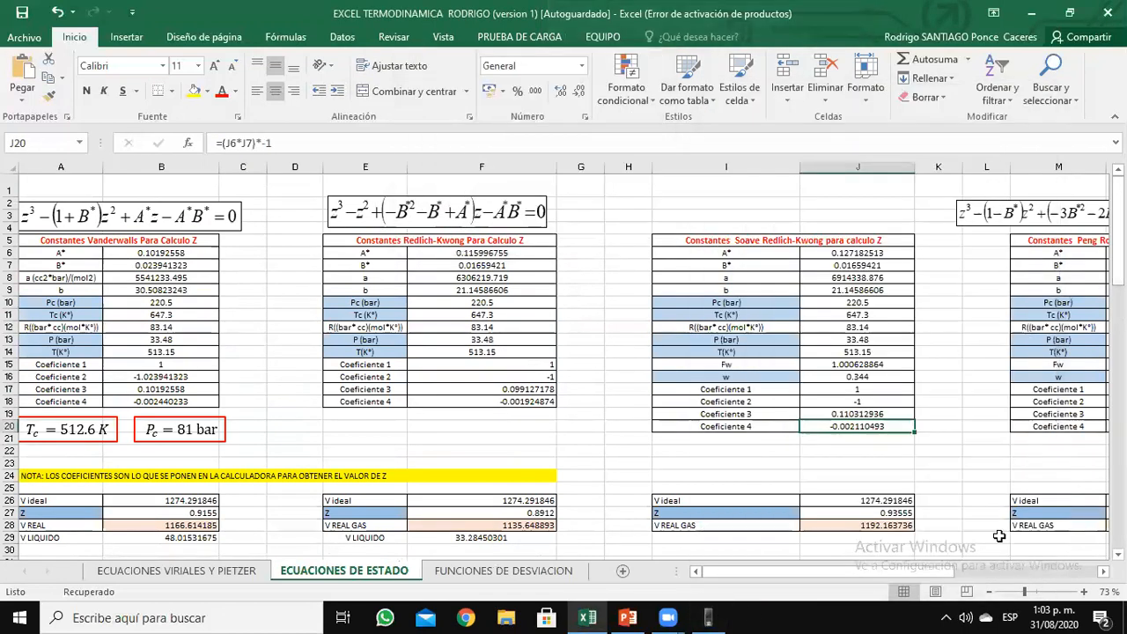
mouse_move(938, 571)
mouse_down()
mouse_move(1034, 551)
mouse_move(937, 583)
mouse_up()
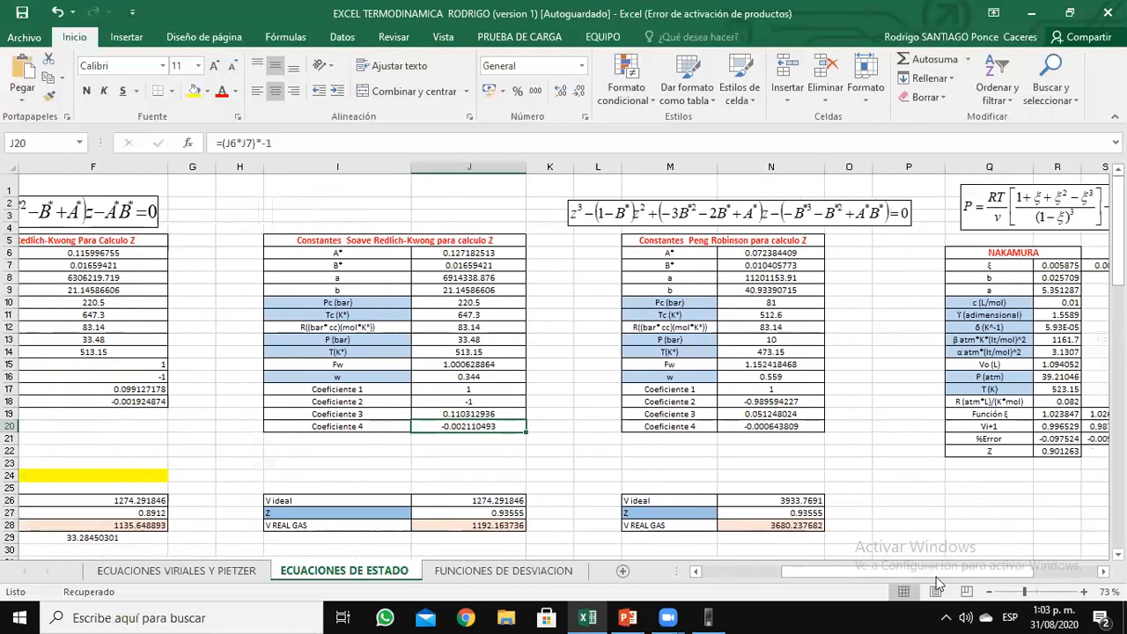
drag(807, 572, 823, 573)
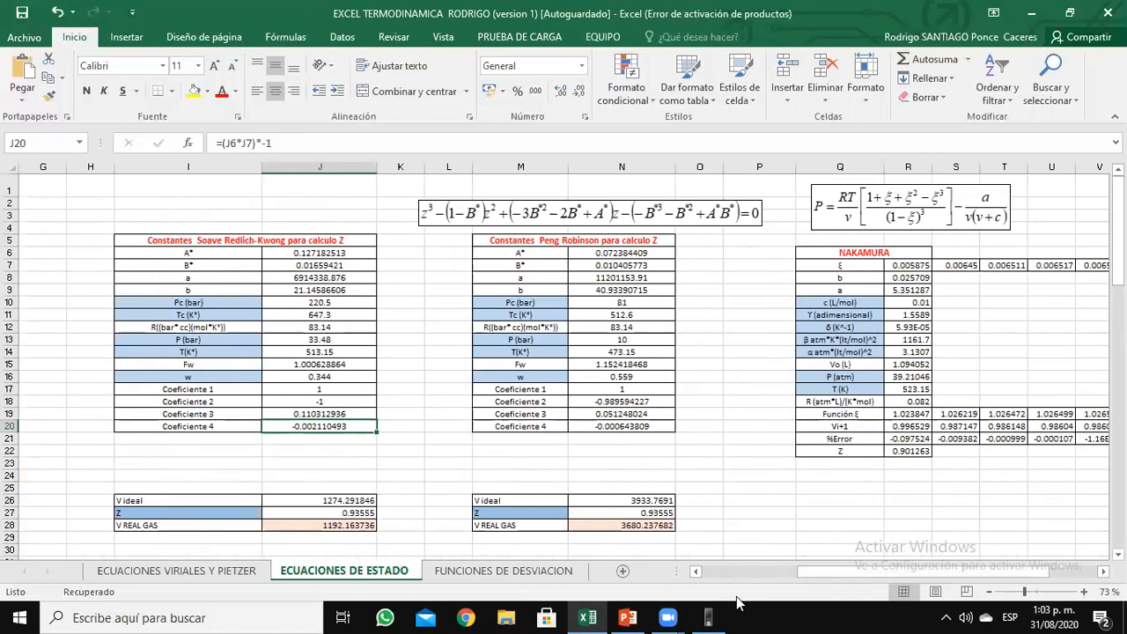
click(707, 617)
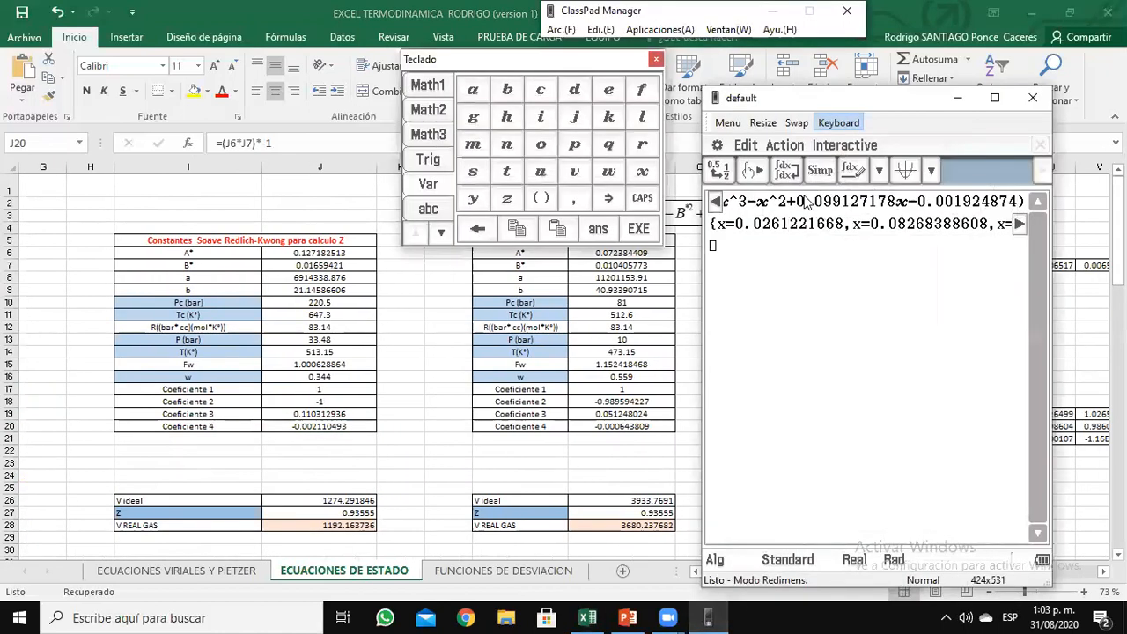
- Replace the x coefficient in the ClassPad solve expression with the Soave Redlich-Kwong Coeficiente 3, 0.110312936
click(713, 203)
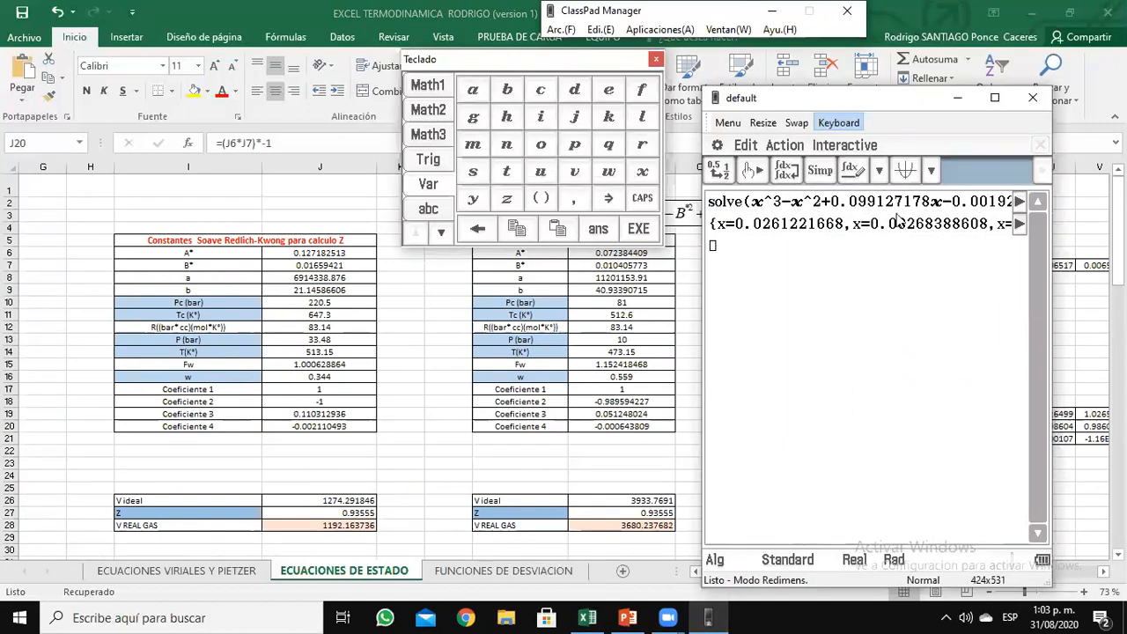
click(932, 202)
key(BackSpace)
key(BackSpace)
key(BackSpace)
key(BackSpace)
key(BackSpace)
key(BackSpace)
key(BackSpace)
key(BackSpace)
key(BackSpace)
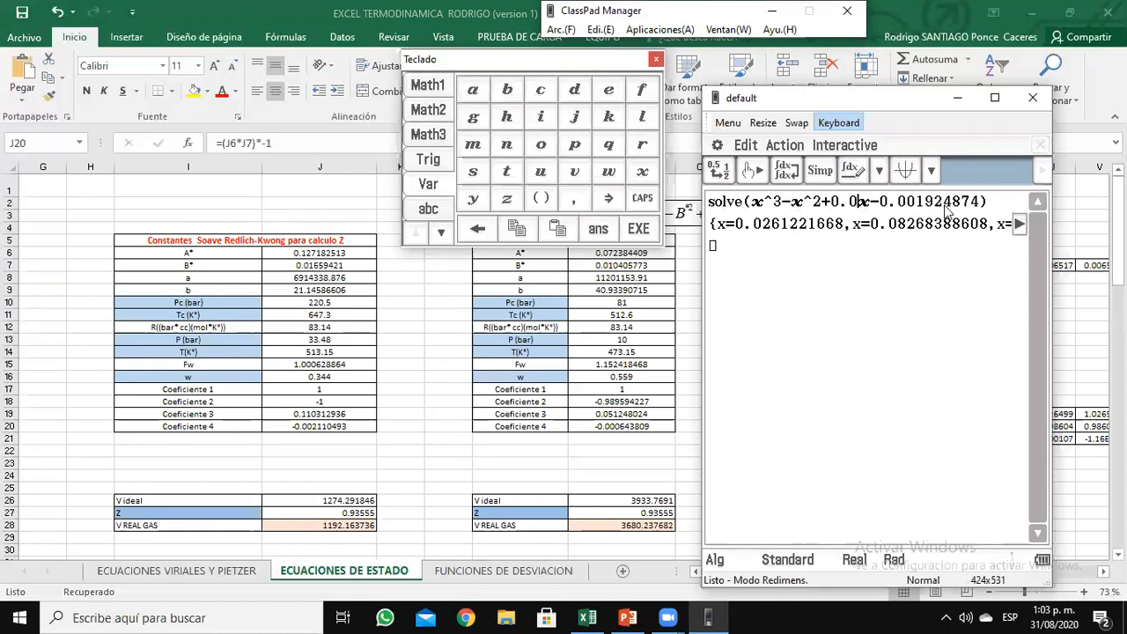
text(110)
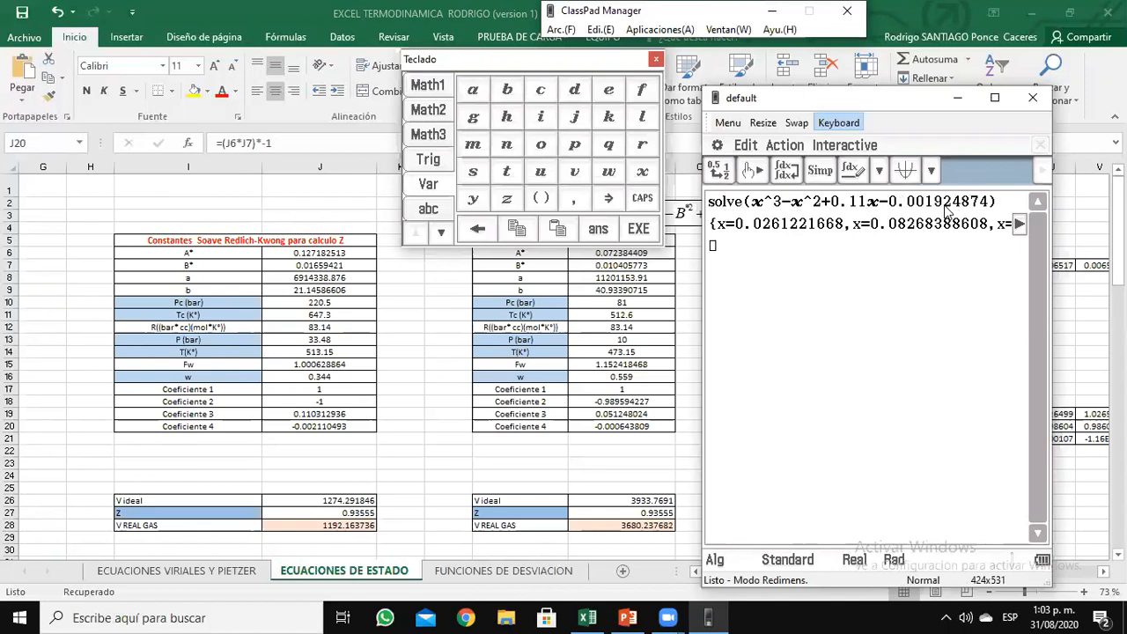
text(3)
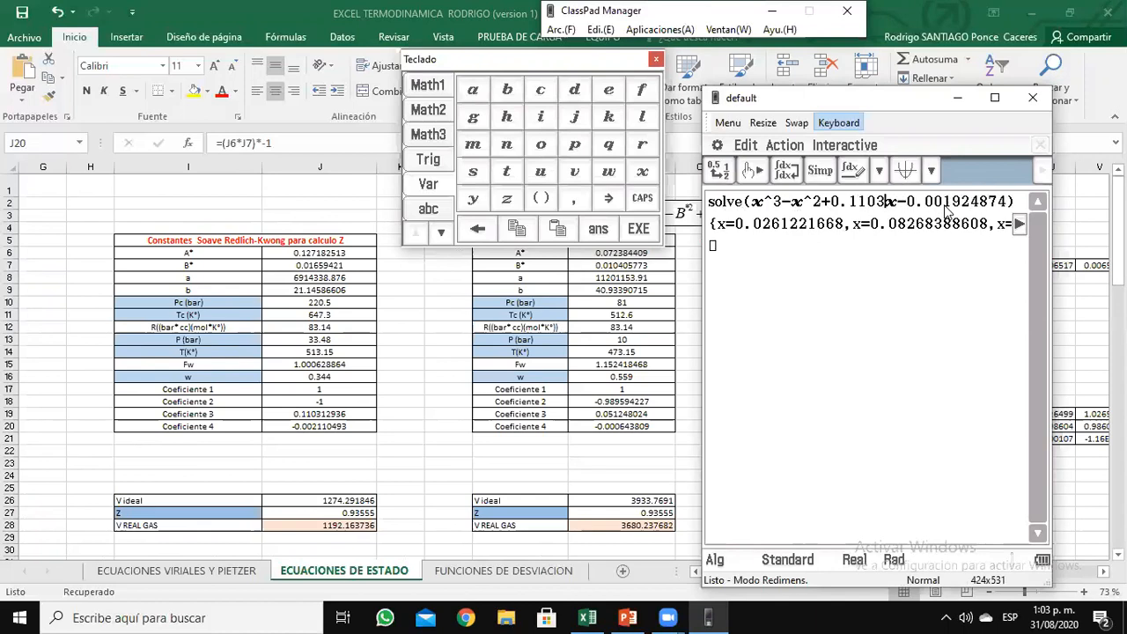
text(12936)
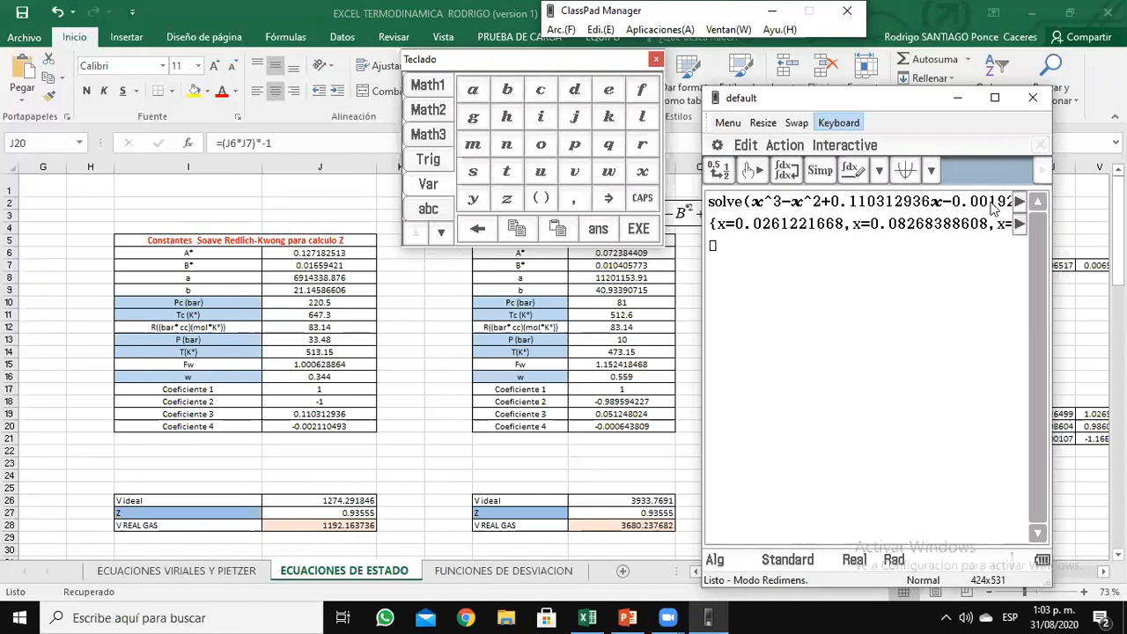
- Replace the constant subtracted in the solve expression with 0.002110493 and solve the cubic for its roots
key(Right)
key(Right)
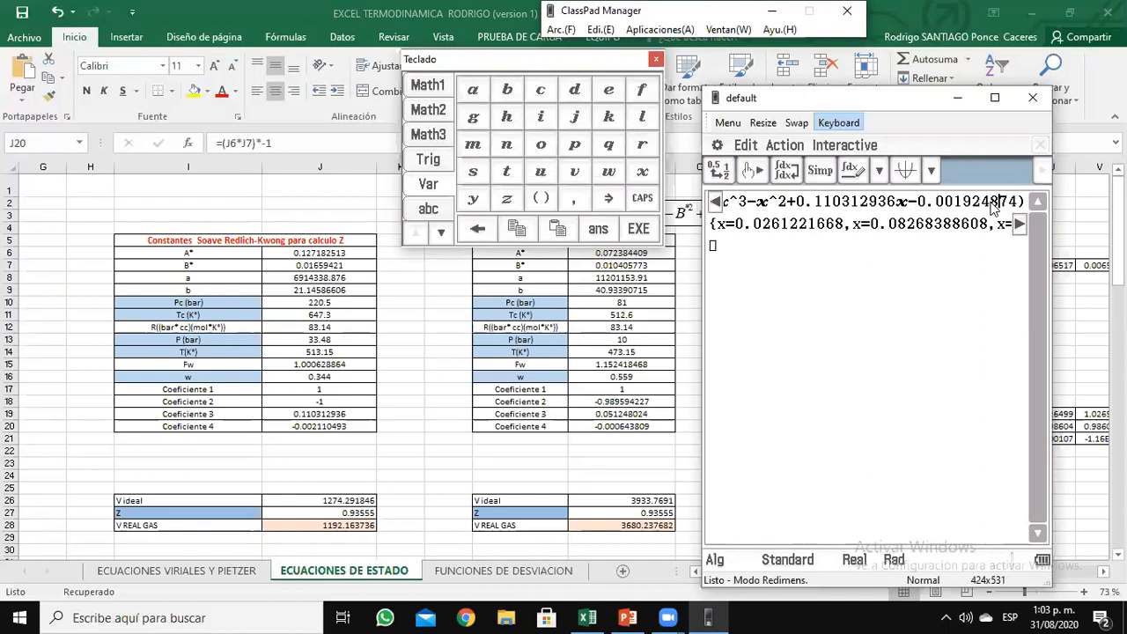
key(BackSpace)
key(BackSpace)
key(BackSpace)
key(BackSpace)
key(BackSpace)
key(BackSpace)
key(BackSpace)
key(BackSpace)
key(BackSpace)
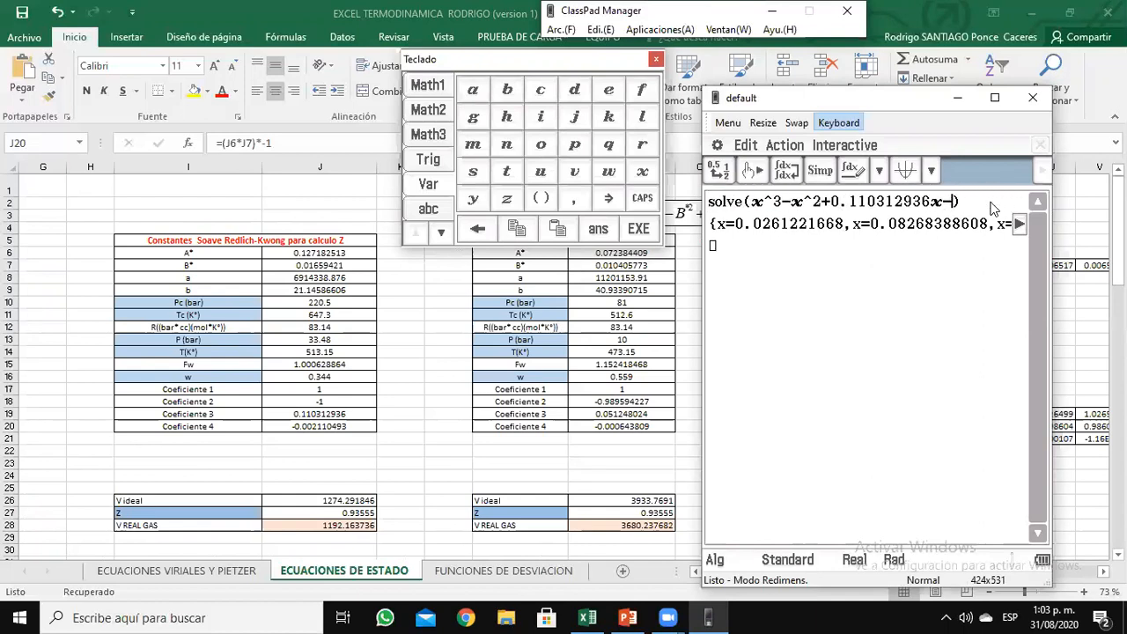
text(.002110)
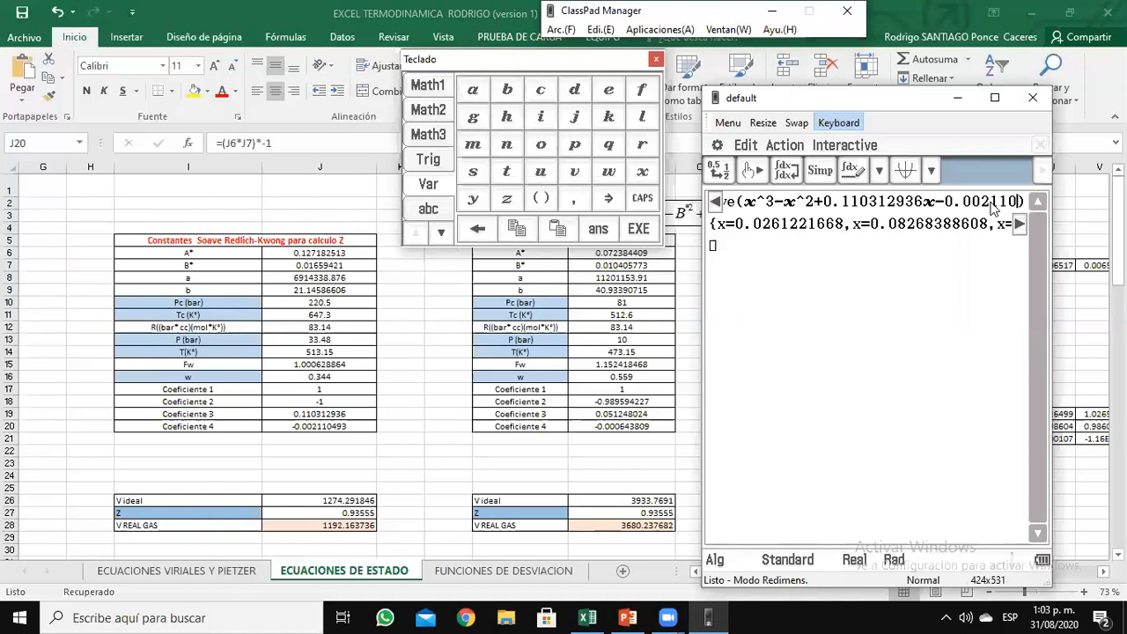
text(493)
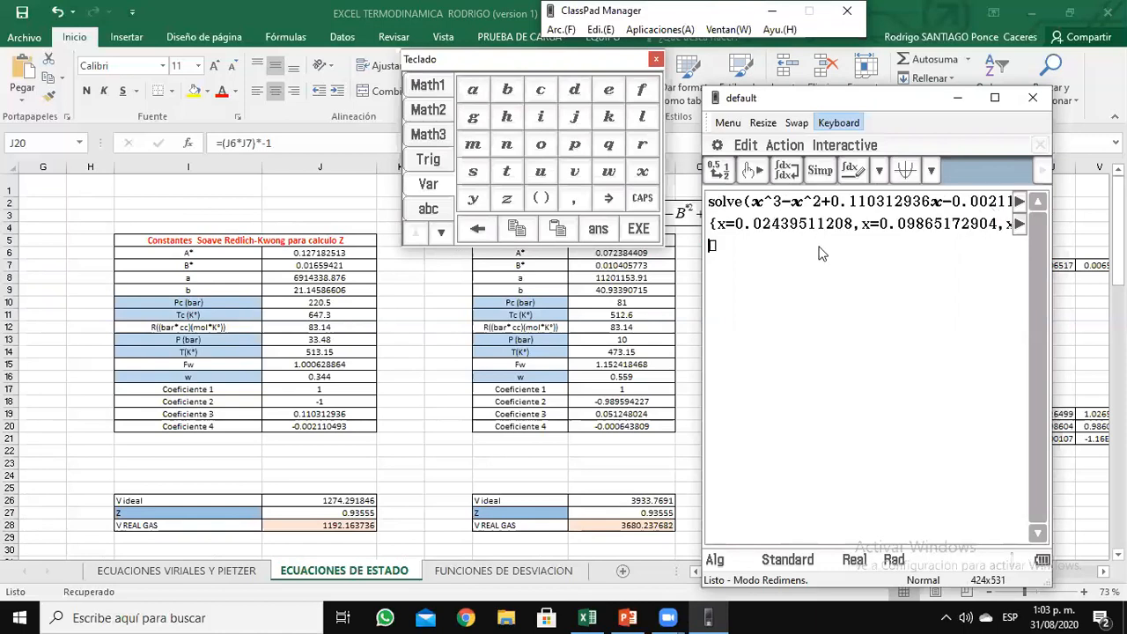
- Check the roots through to the largest one, then set the Soave Redlich-Kwong table's Z in Excel to 0.89675
click(799, 227)
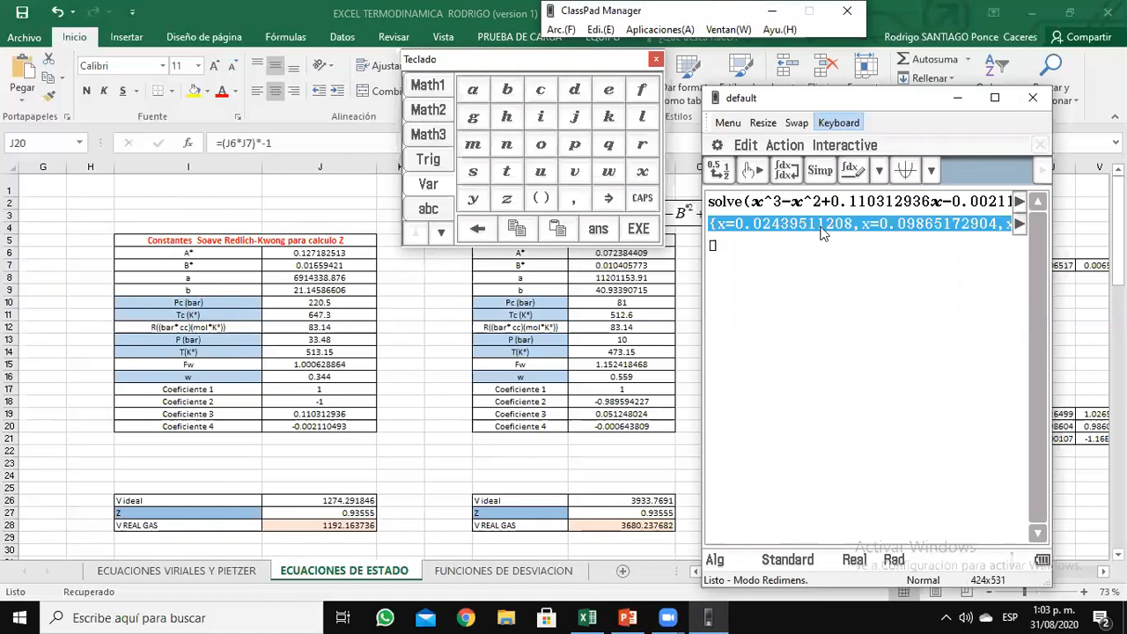
click(933, 231)
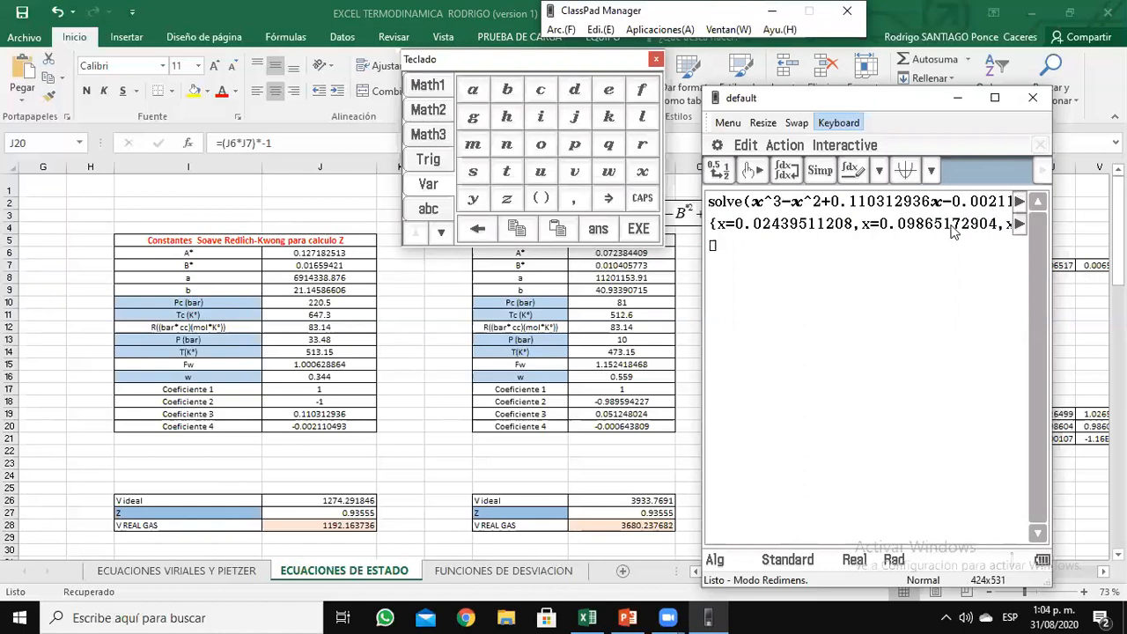
click(1019, 226)
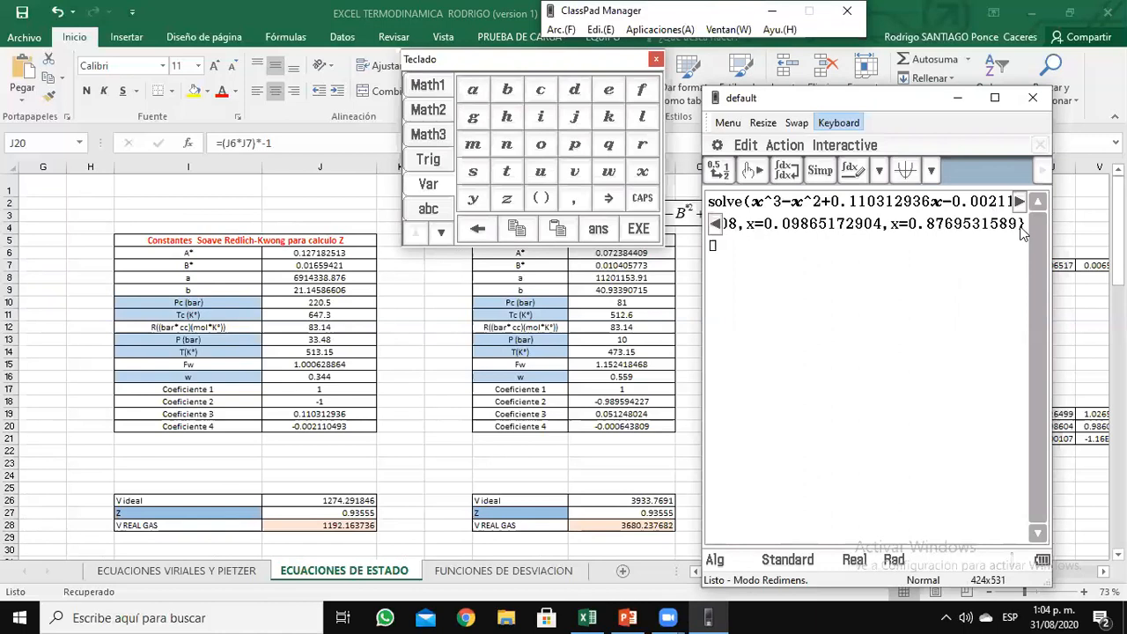
click(330, 519)
click(349, 512)
text(0.89675)
key(Return)
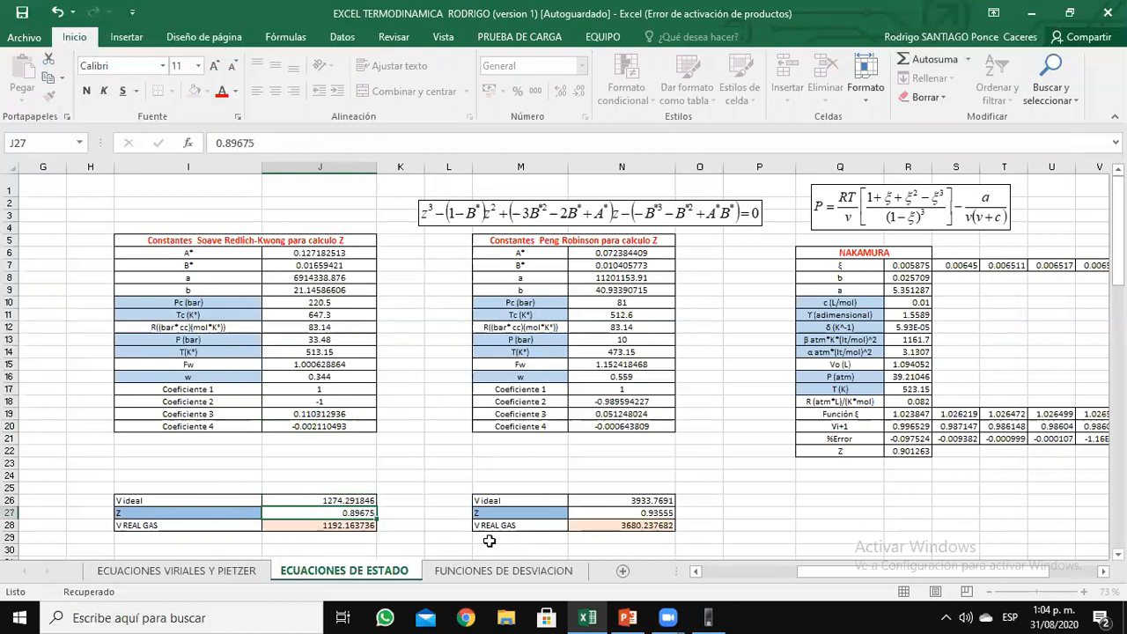
- Recheck the largest root in ClassPad and correct the Soave Redlich-Kwong table's Z in Excel to 0.87695
click(708, 616)
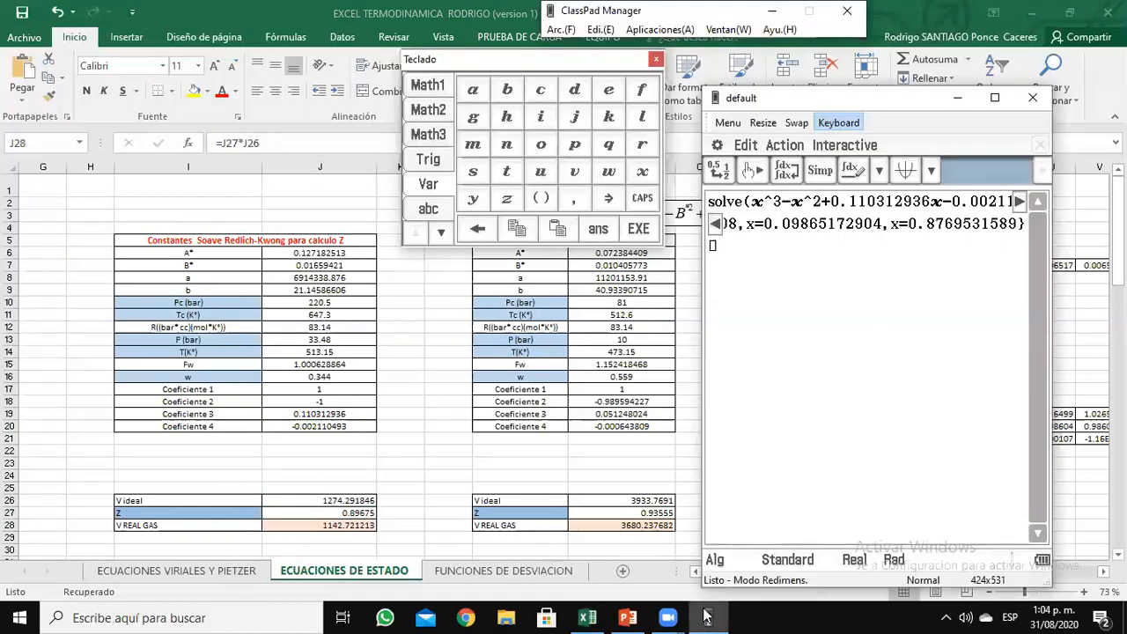
click(707, 617)
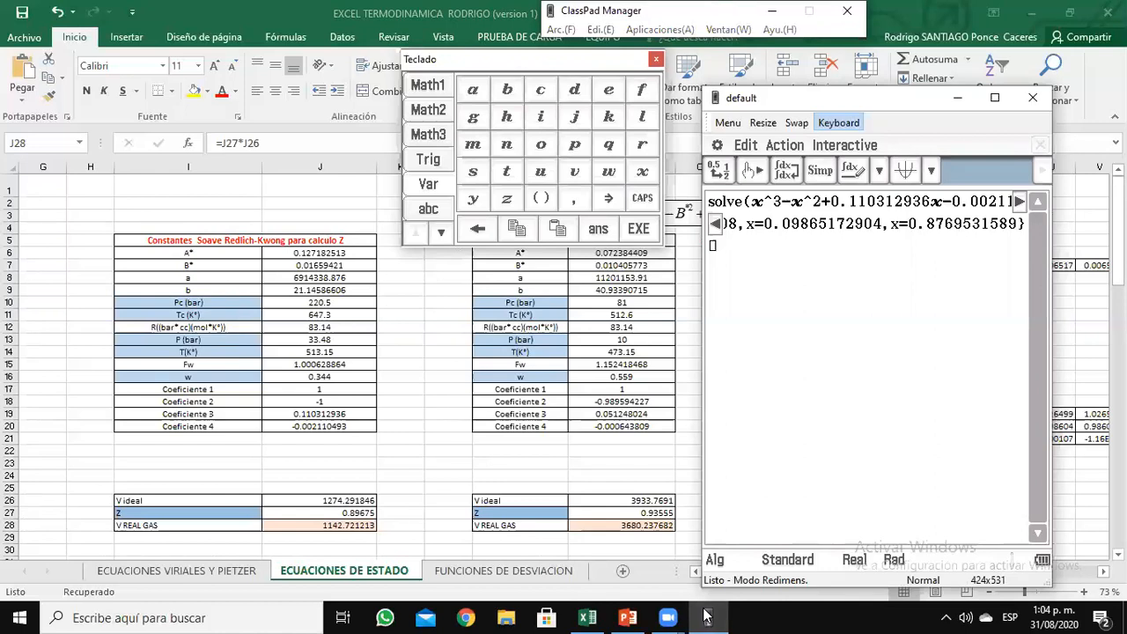
click(348, 513)
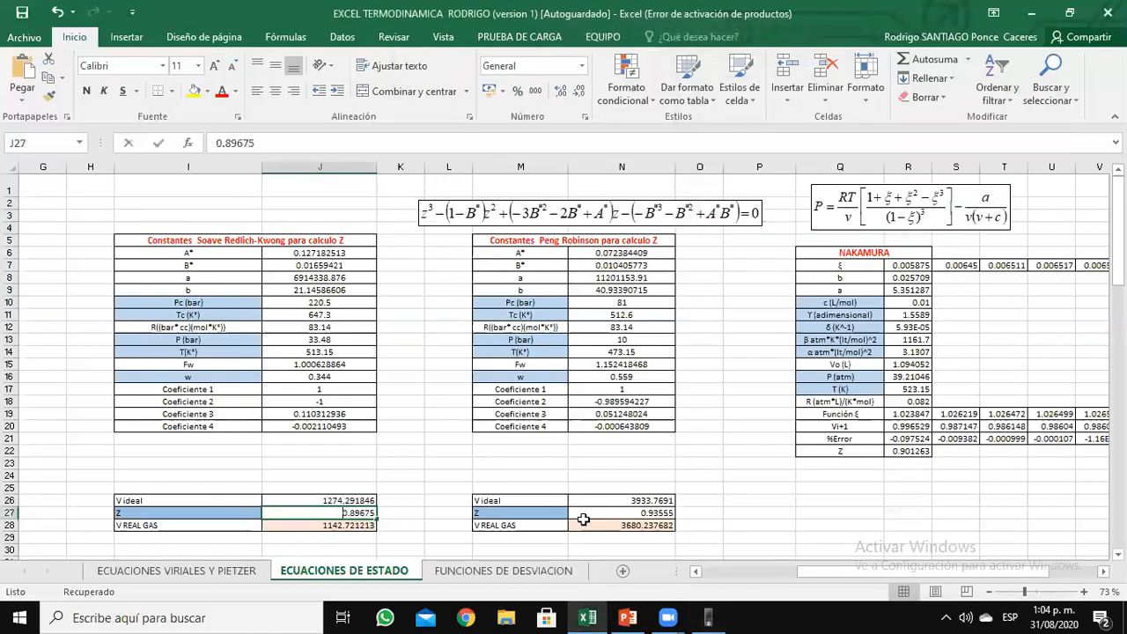
text(0.87695)
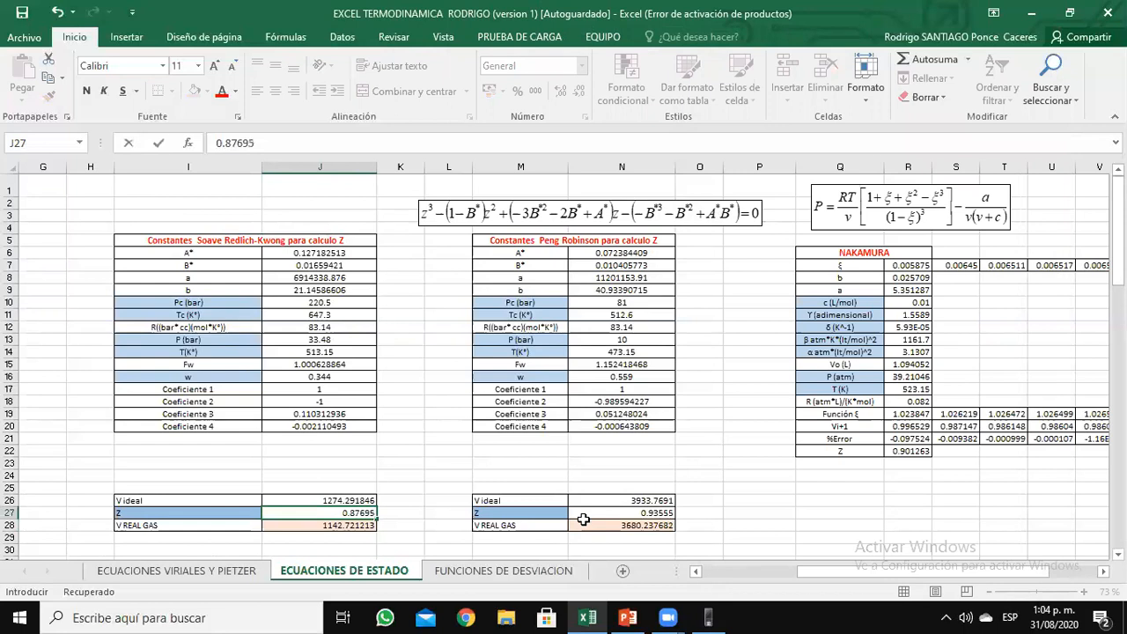
key(Return)
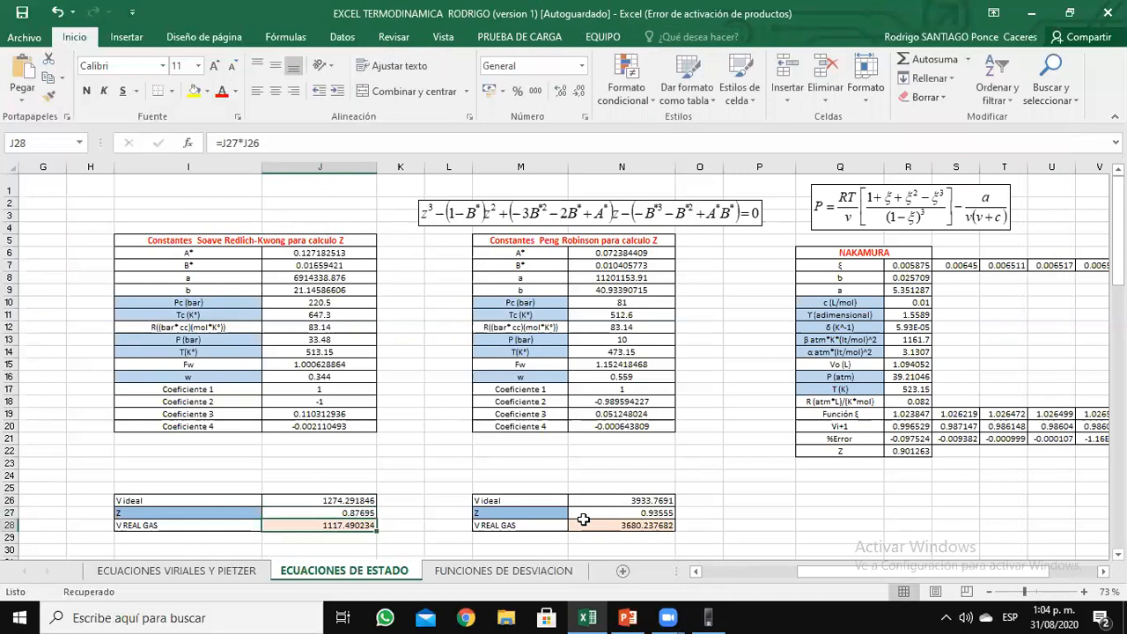
- Check the smallest root in ClassPad, then label the cell below the Soave Redlich-Kwong V REAL GAS as V LIQUIDO
click(710, 616)
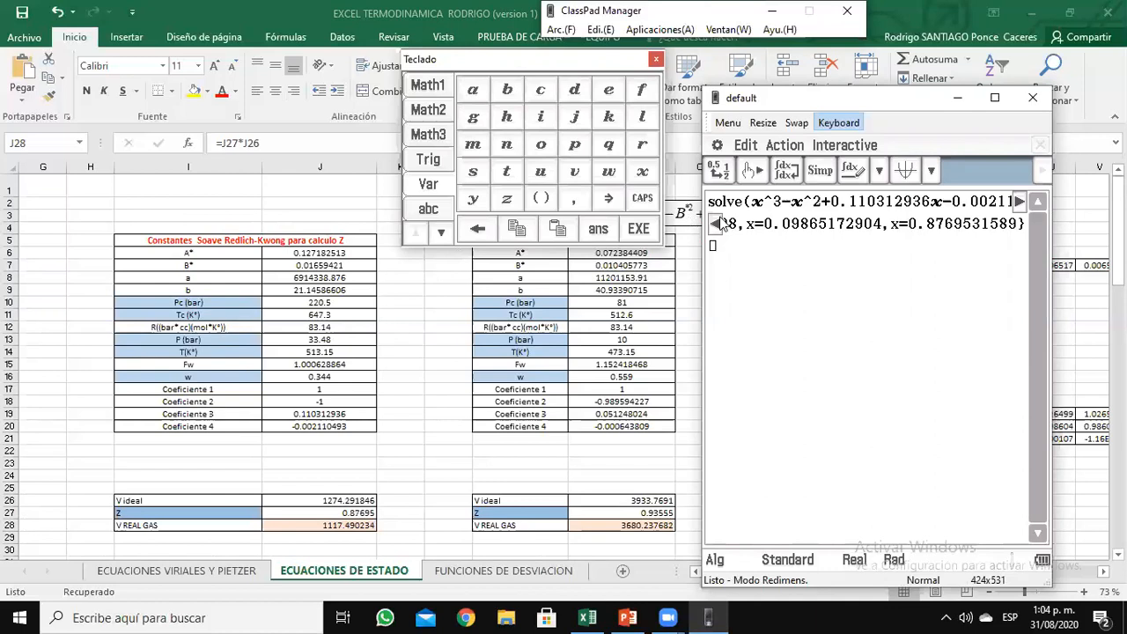
click(717, 223)
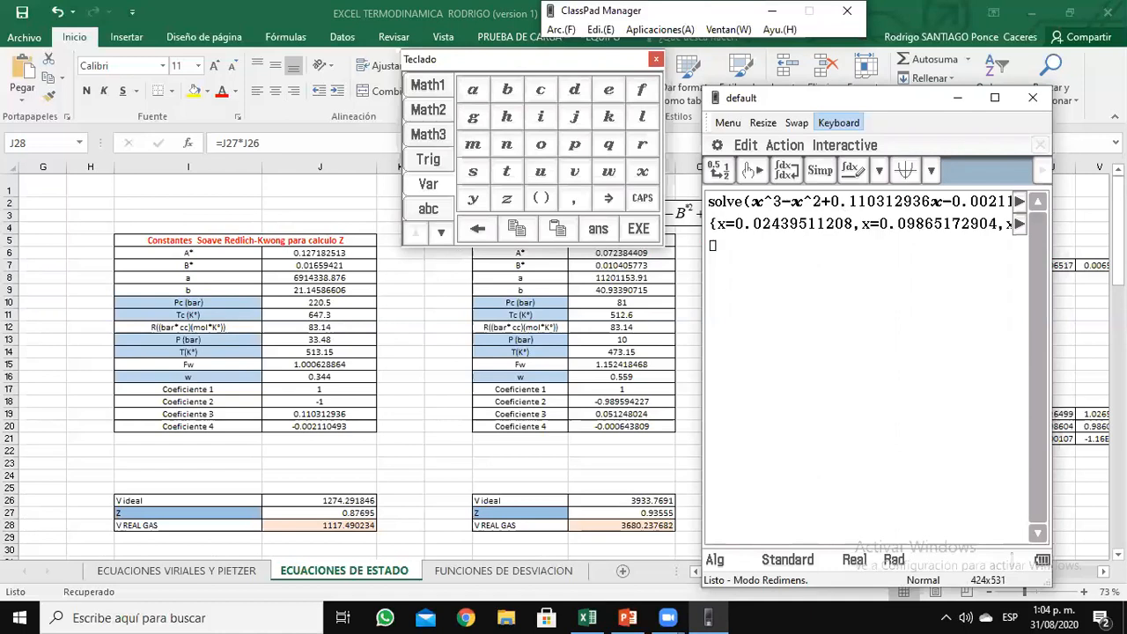
click(709, 617)
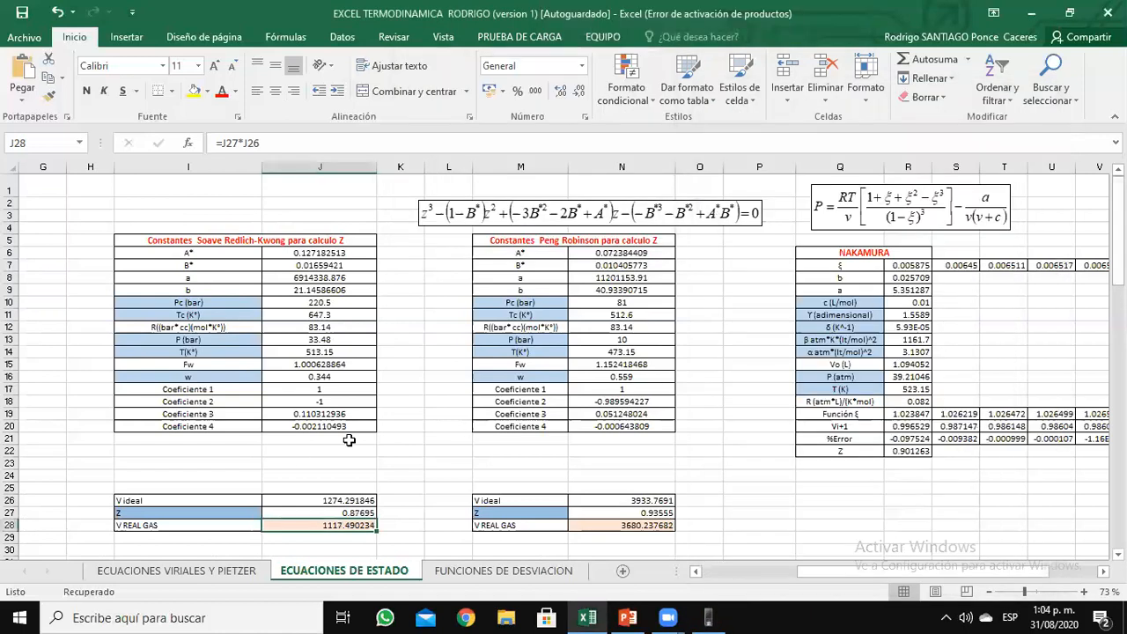
scroll(208, 373, down, 2)
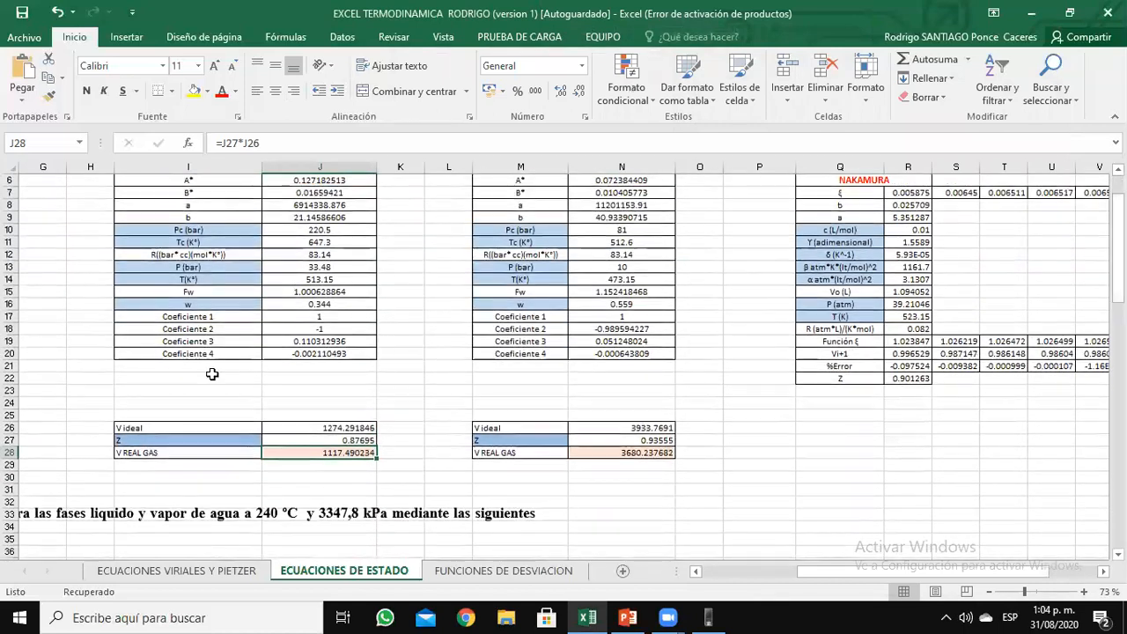
click(180, 466)
text(V L)
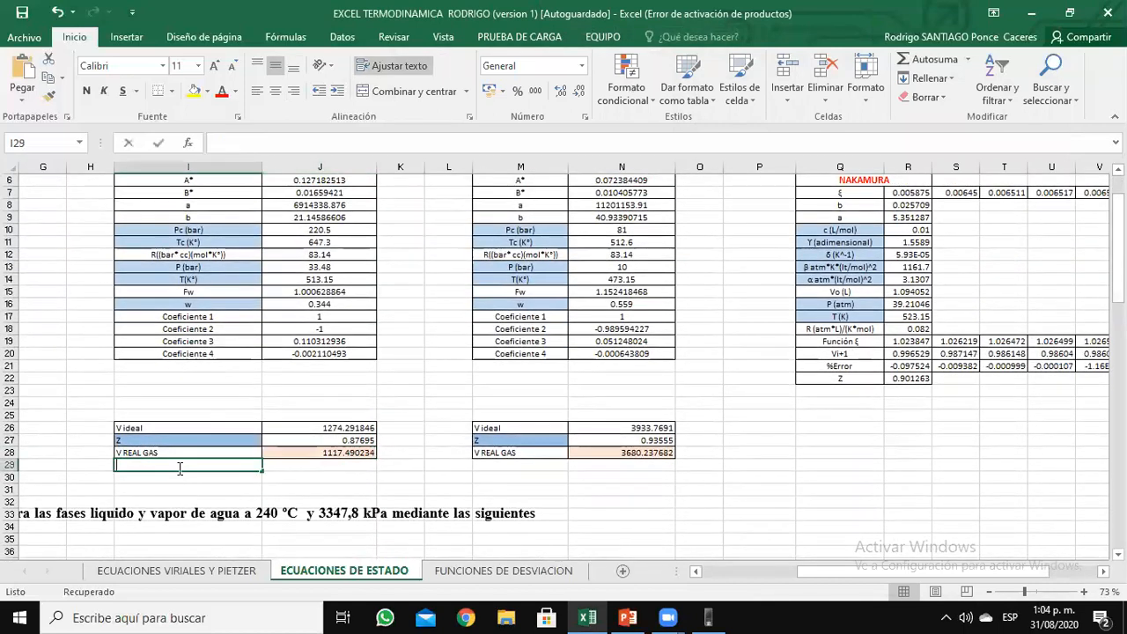
text(IQUIDO)
key(Tab)
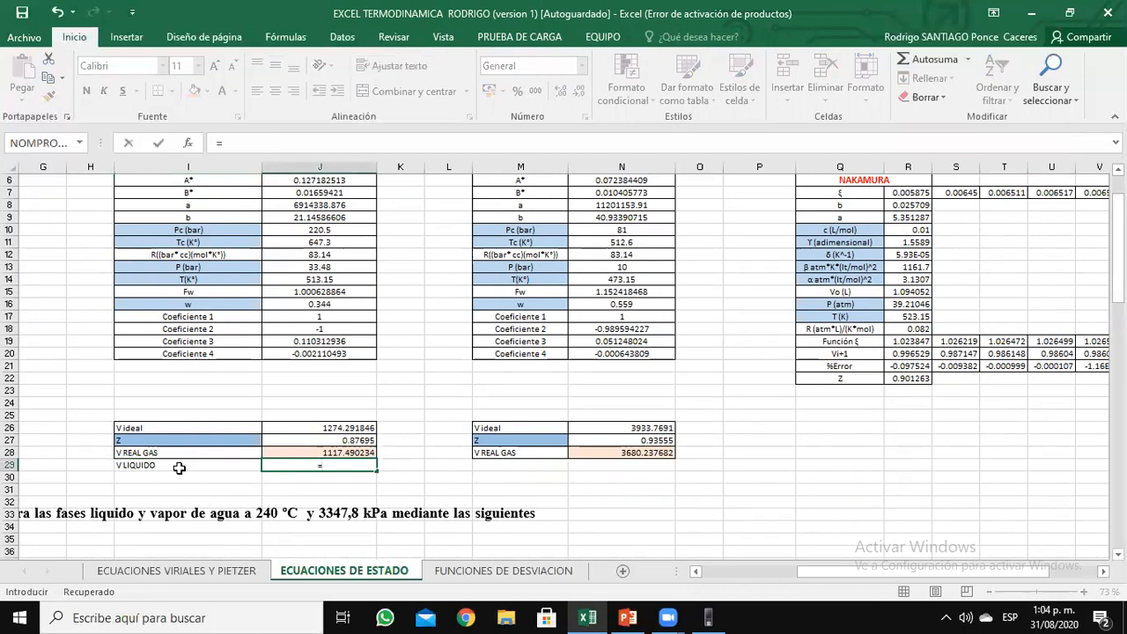
- Calculate the Soave Redlich-Kwong V LIQUIDO in J29 as the smallest root times the ideal volume, =0.024395*J26
click(708, 617)
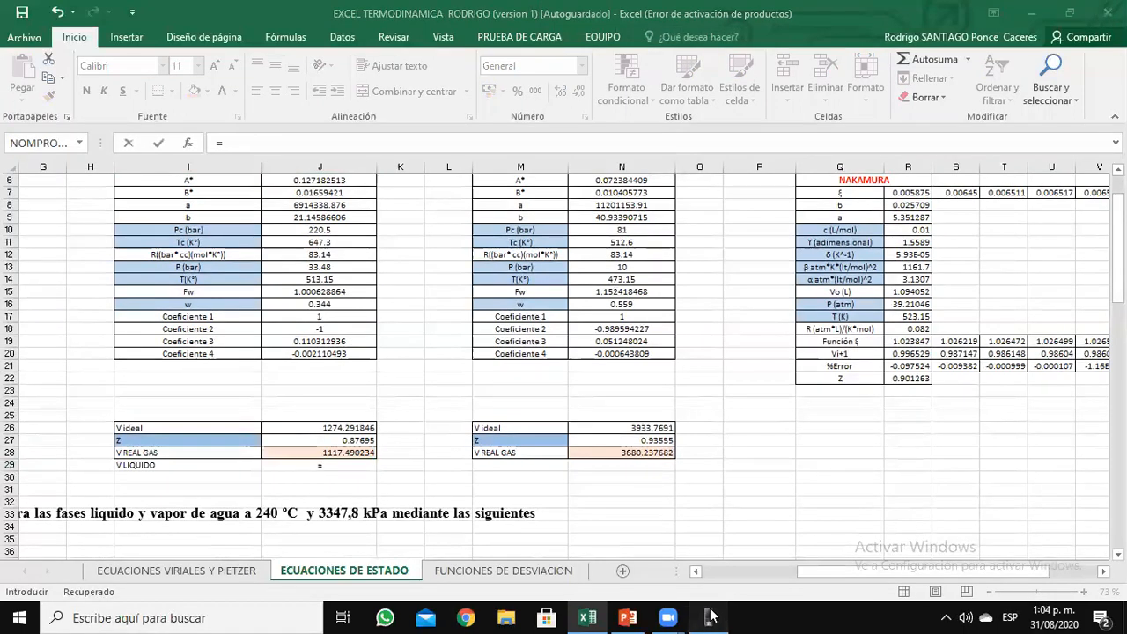
click(709, 617)
text(0.024395*)
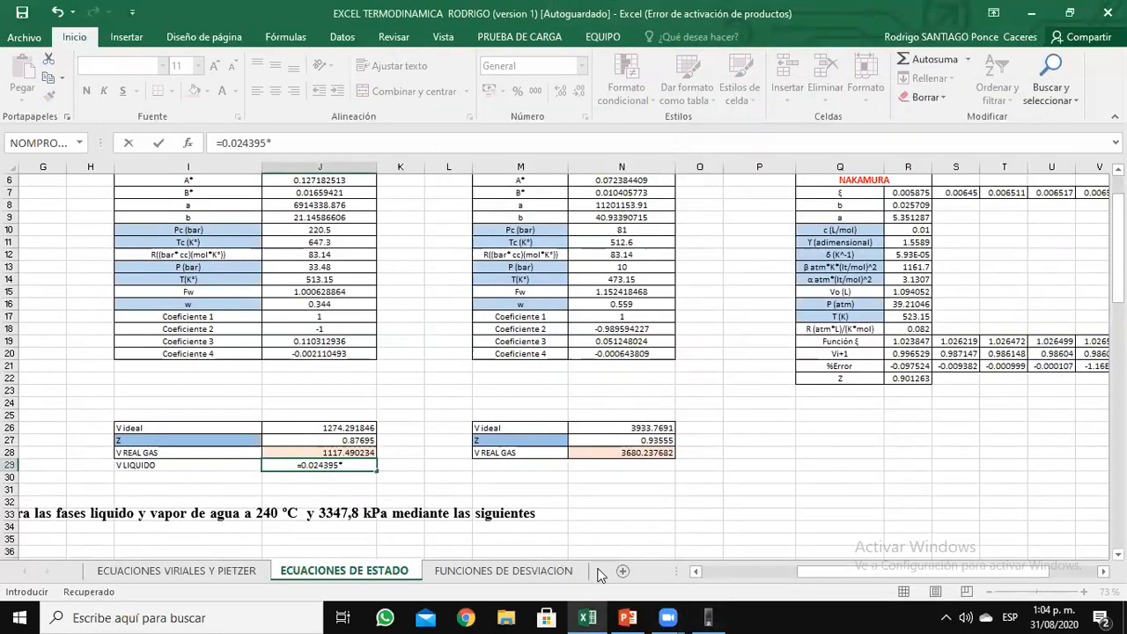
click(333, 427)
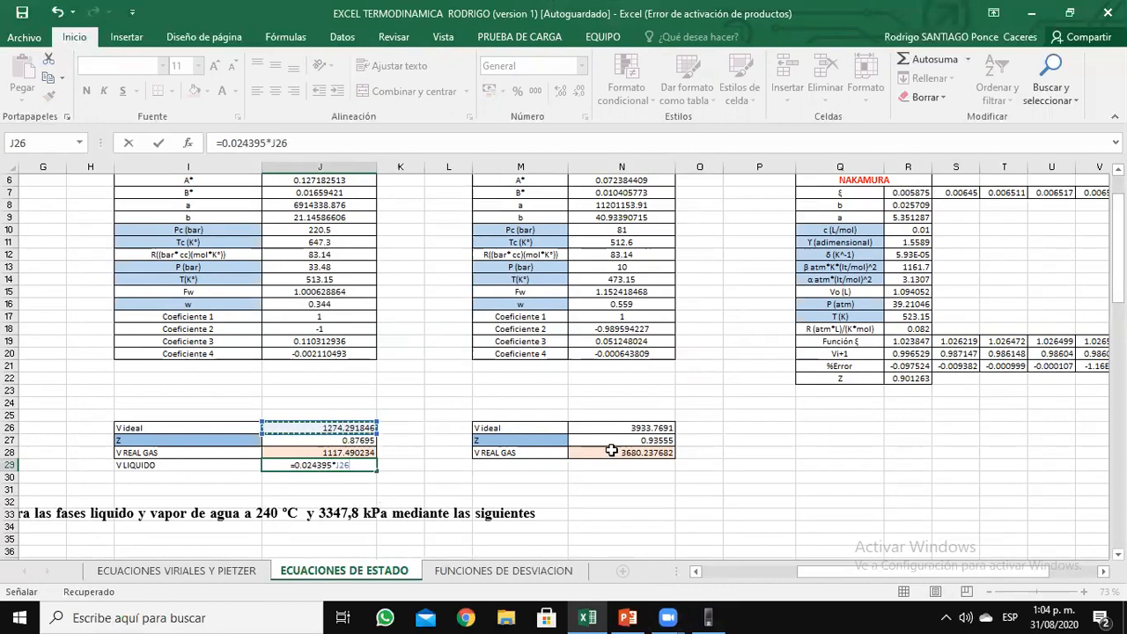
key(Return)
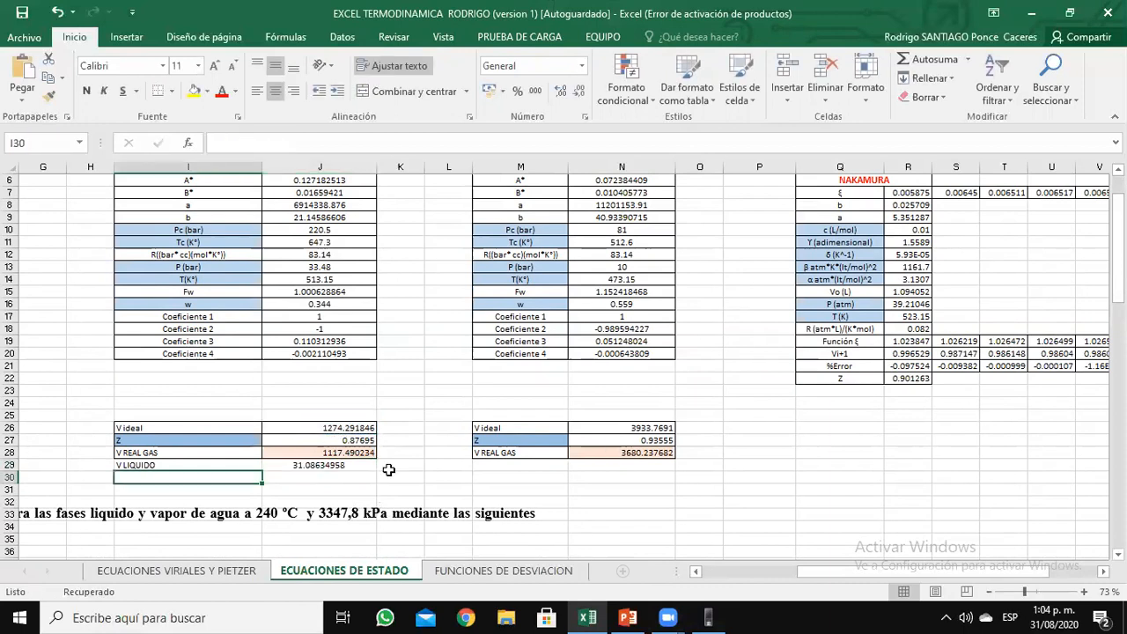
- Compare the real gas and liquid volumes across the first three equation-of-state tables
drag(838, 572, 723, 568)
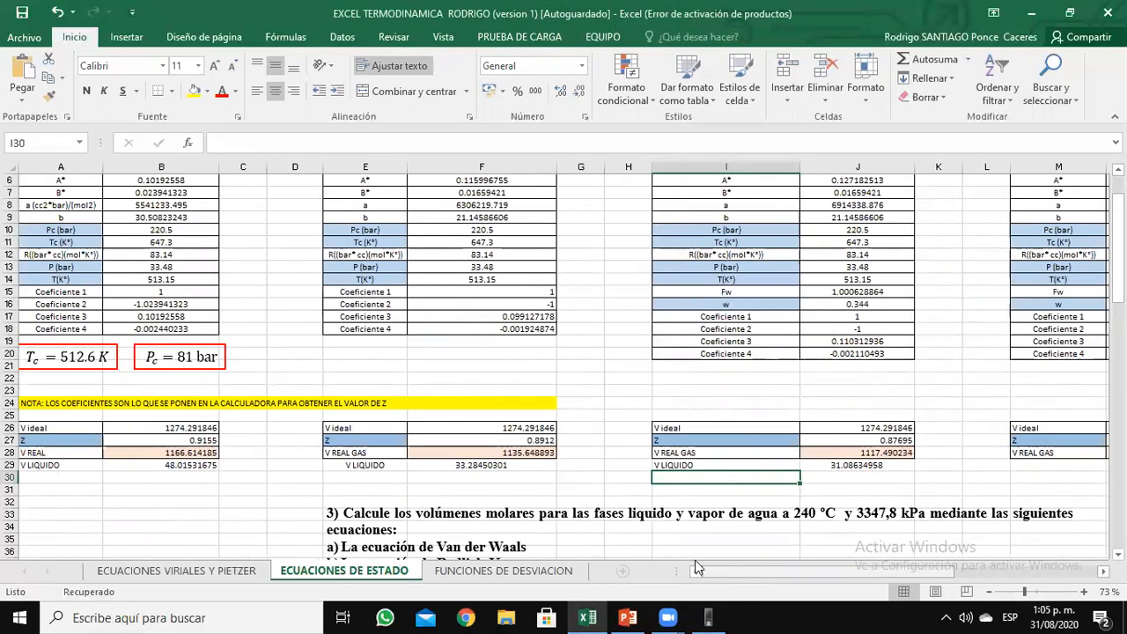
click(194, 455)
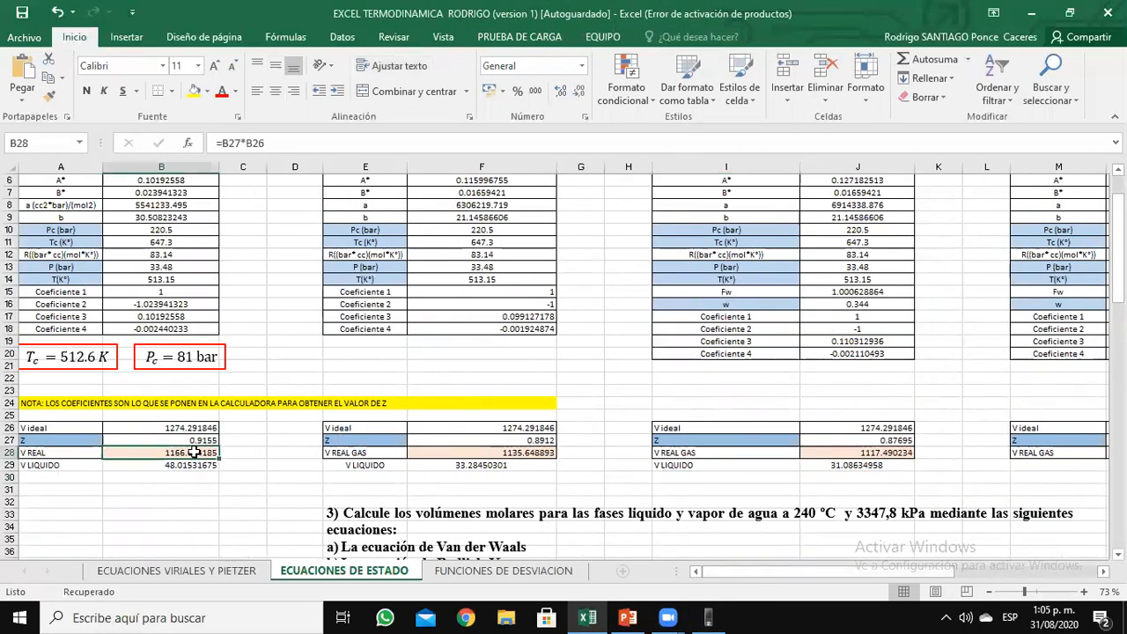
click(534, 454)
click(889, 464)
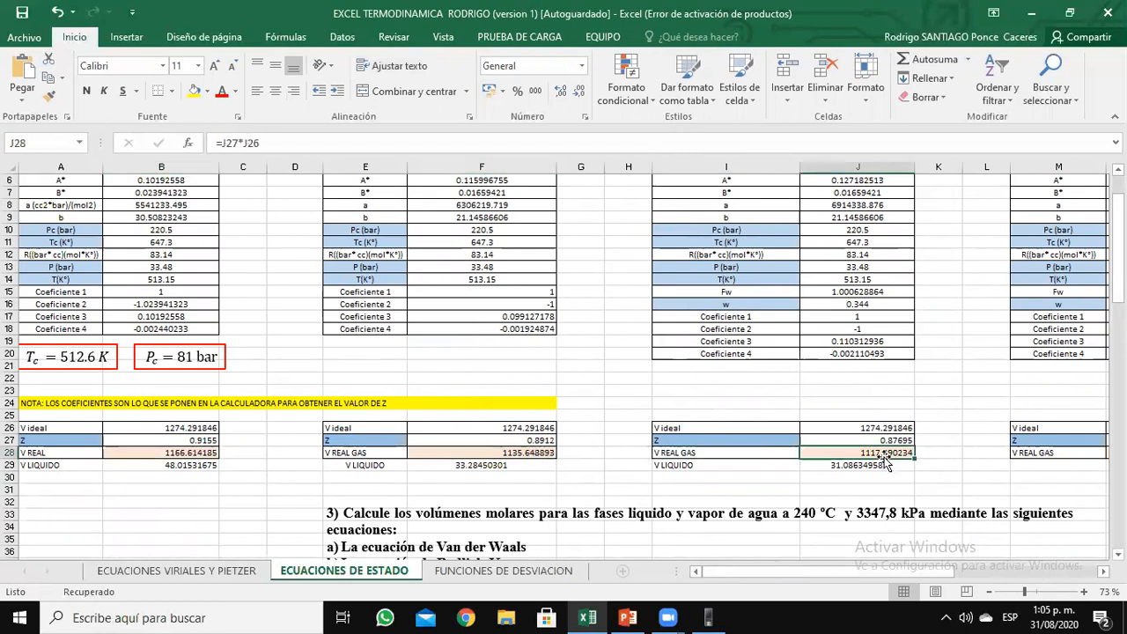
click(466, 466)
click(824, 469)
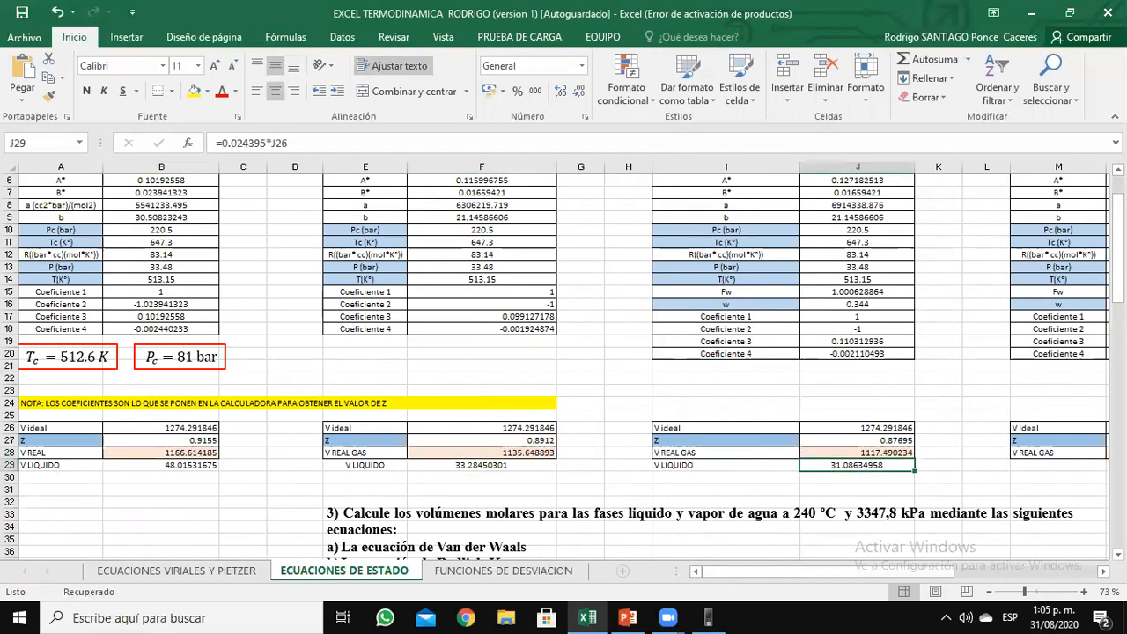
- Set the Peng Robinson table's critical pressure Pc to 220.5 bar and critical temperature Tc to 647.3 K
drag(840, 572, 938, 573)
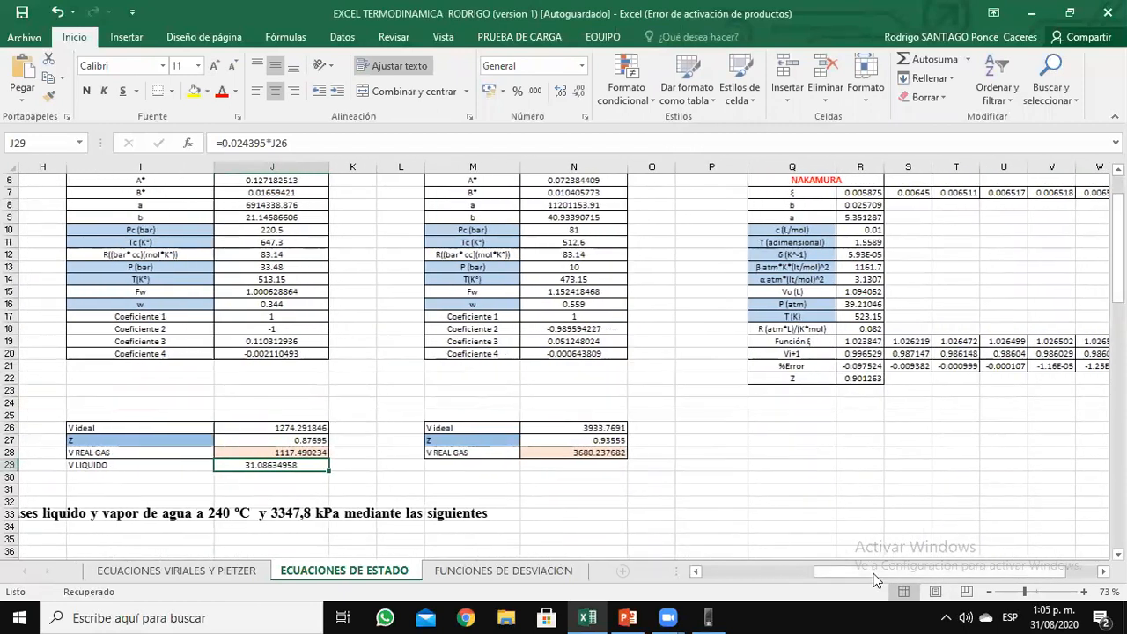
drag(1118, 269, 1118, 250)
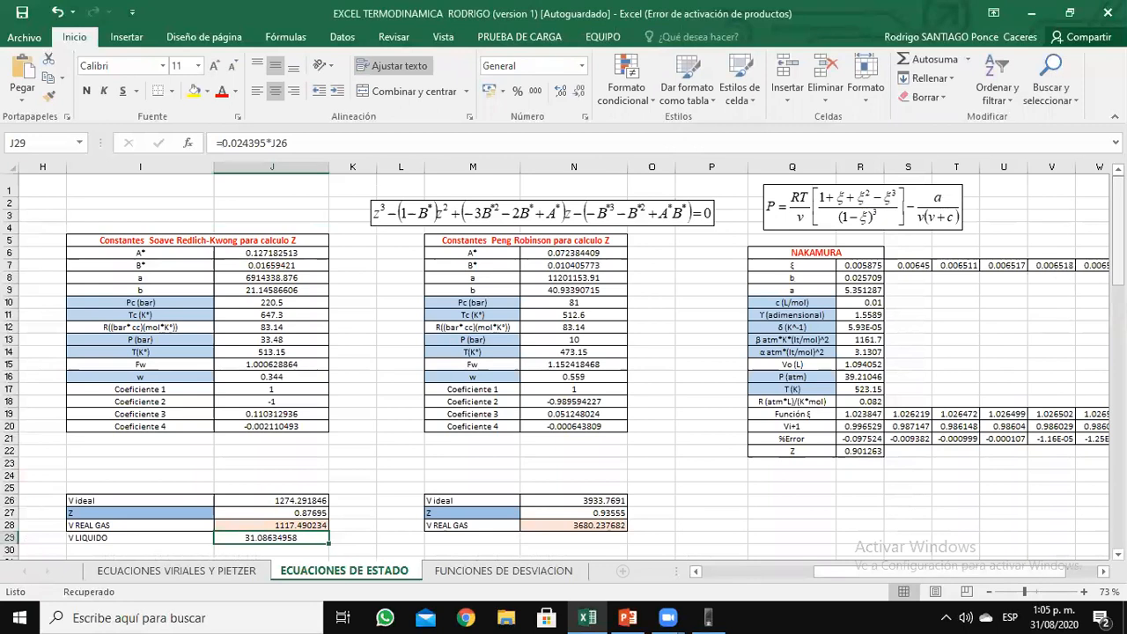
click(553, 303)
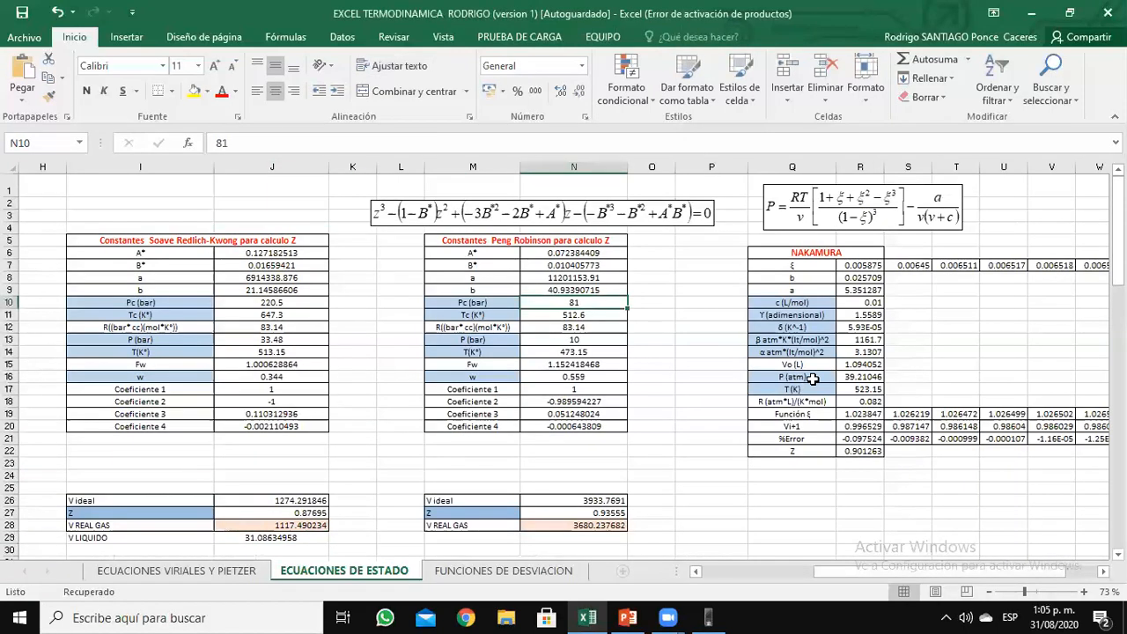
text(220.5)
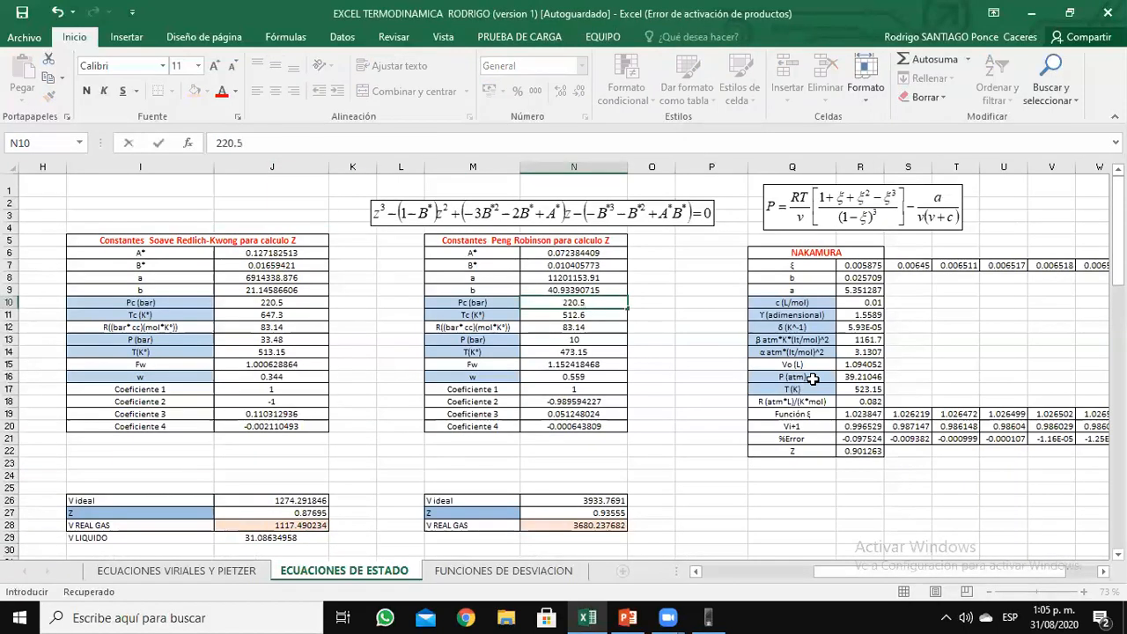
key(Return)
text(647.3)
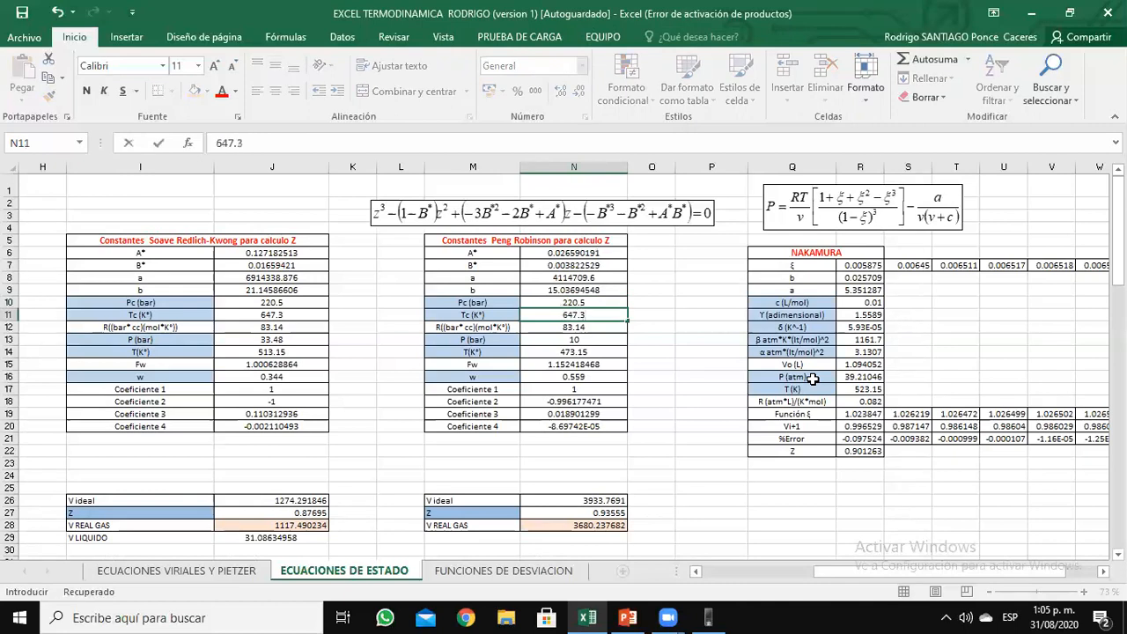
key(Return)
- Set the Peng Robinson table's pressure to 33.48 bar, temperature to 513.15 K and w to 0.344
key(Return)
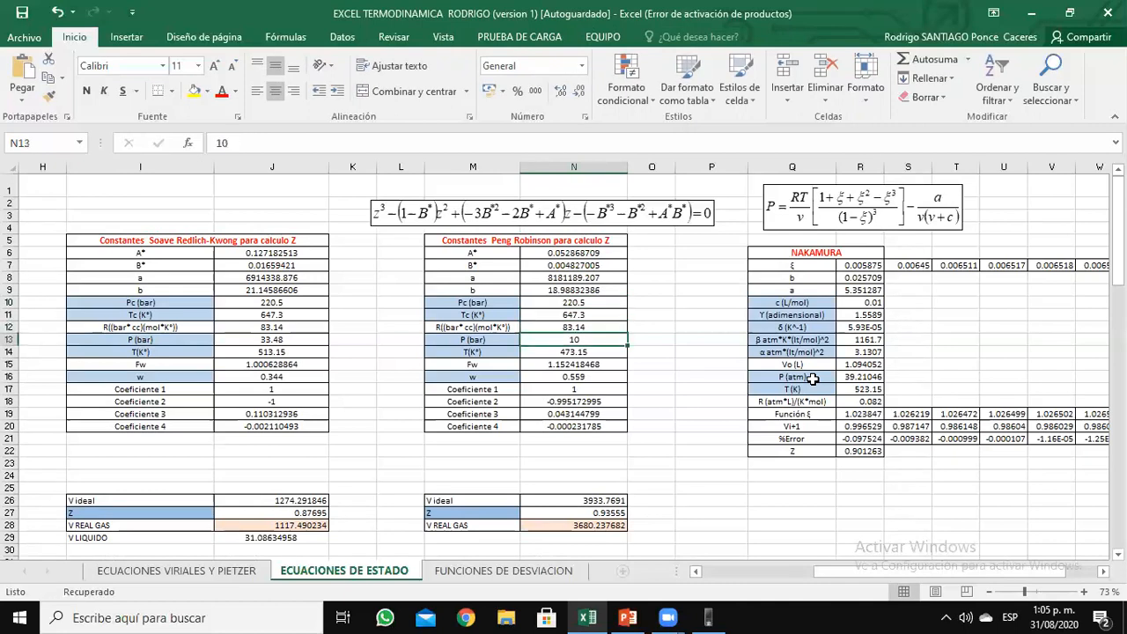
text(33.48)
key(Return)
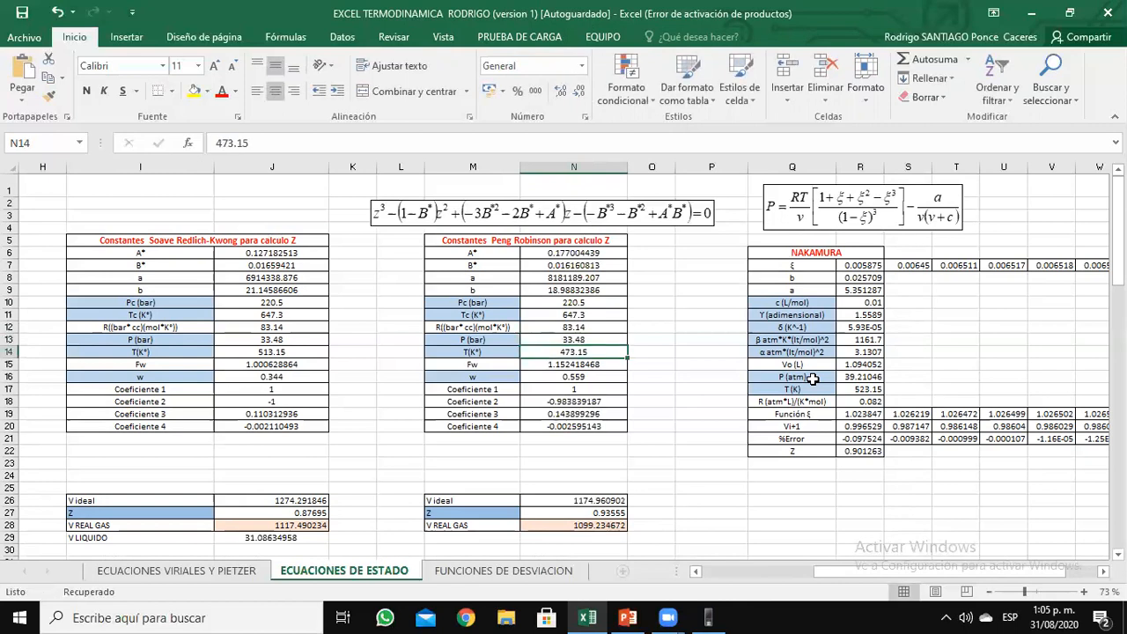
text(513.15)
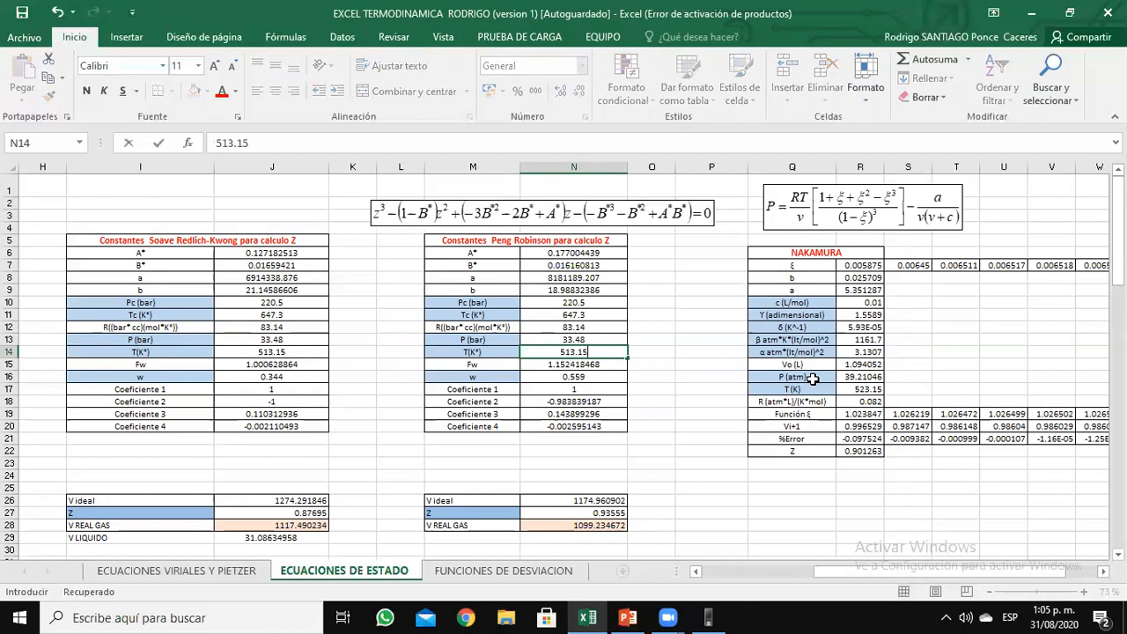
key(Return)
key(Return)
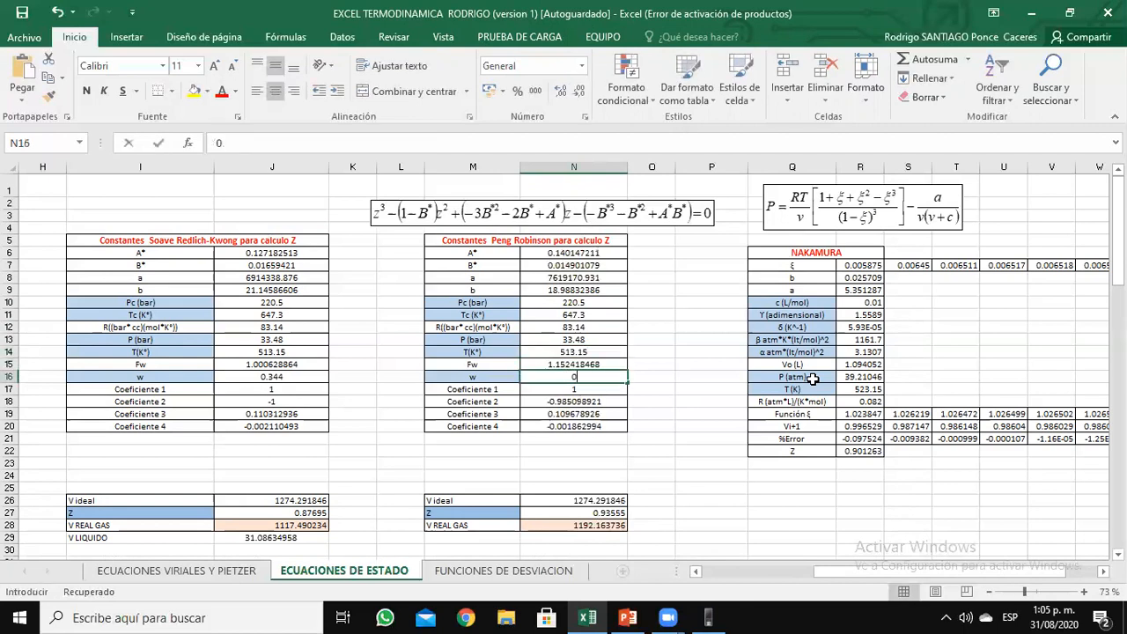
text(0.344)
key(Return)
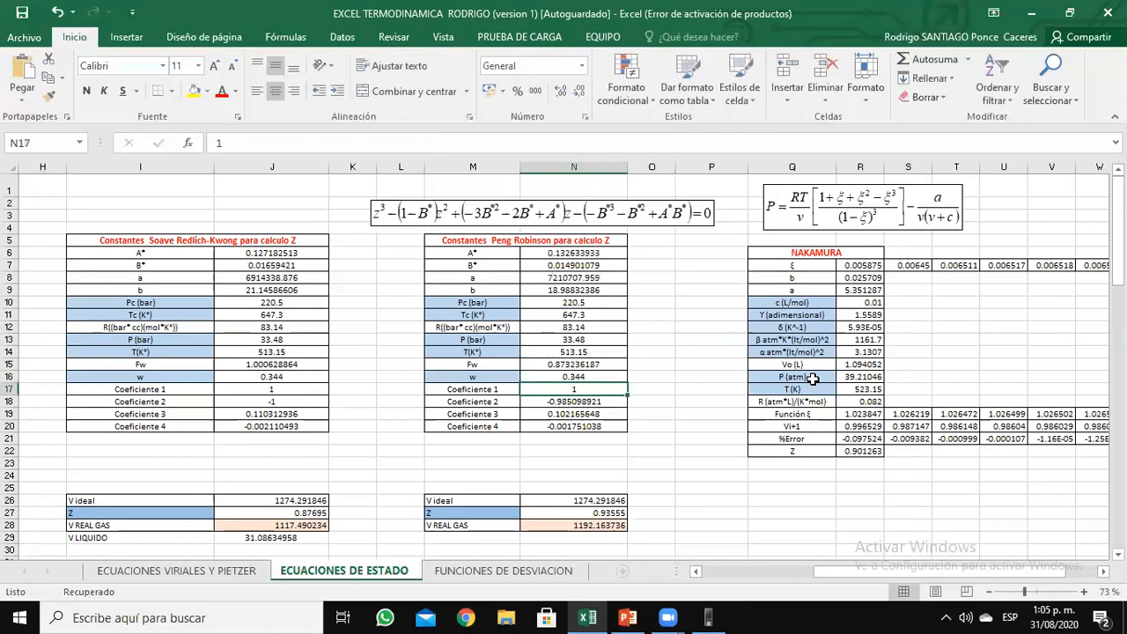
- Insert the Peng Robinson coefficient 0.985098921 before x^2 in the ClassPad solve expression
click(703, 617)
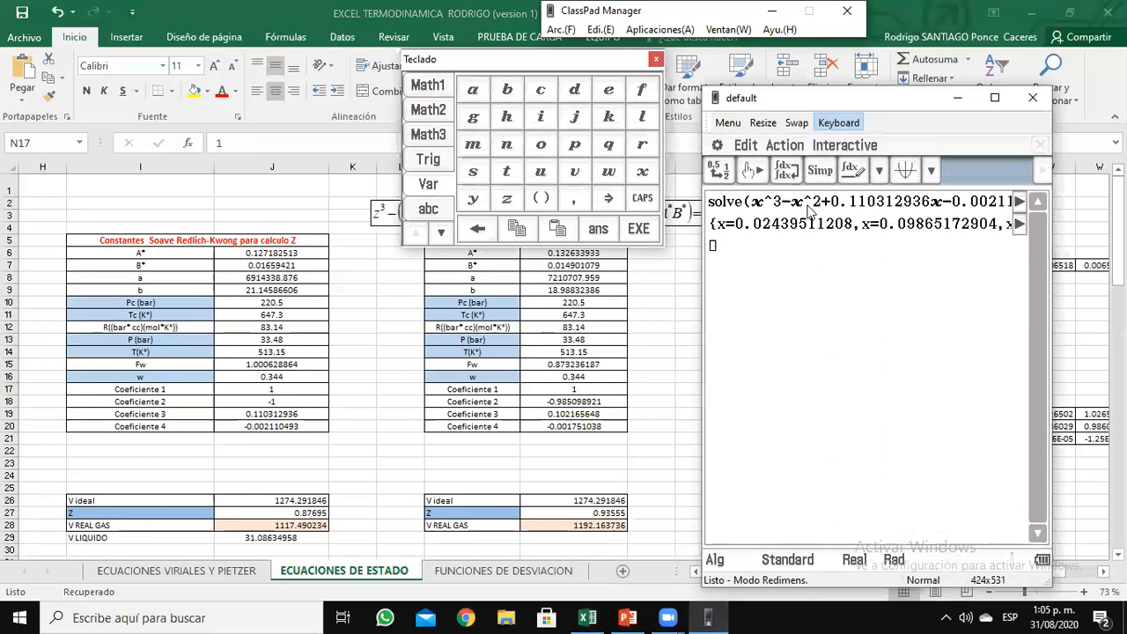
click(795, 203)
text(0.)
text(9850)
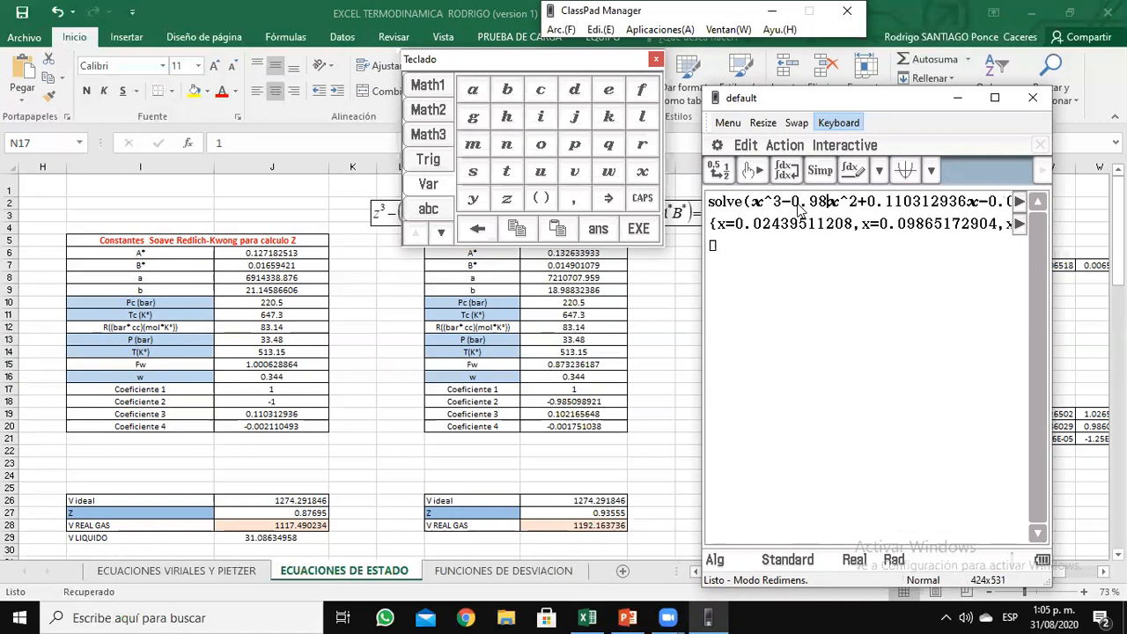
text(98)
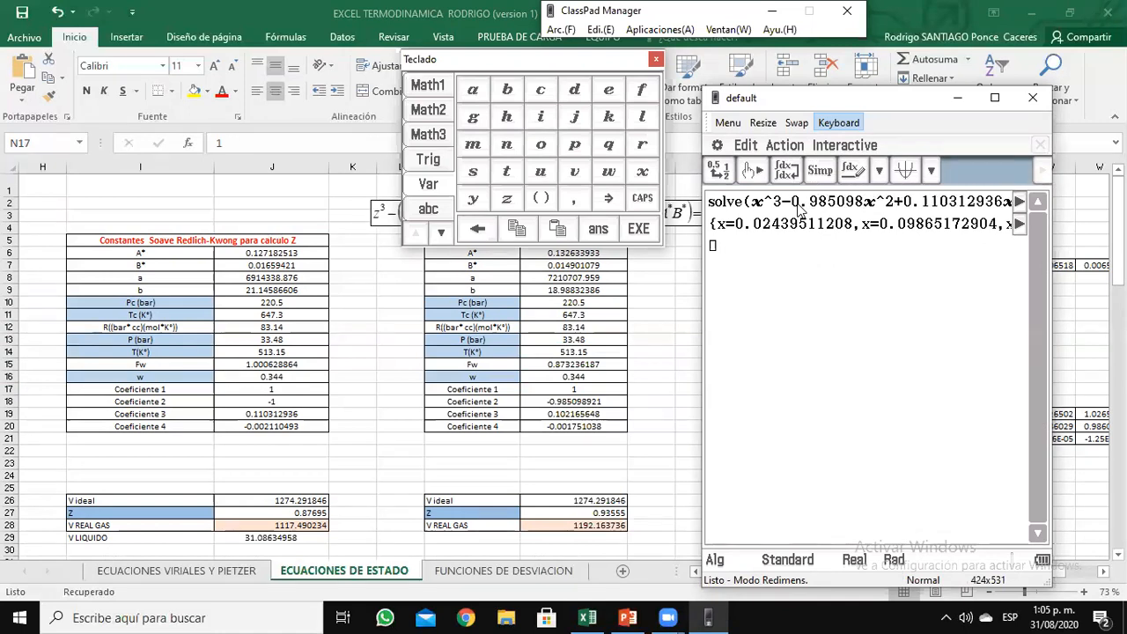
text(921)
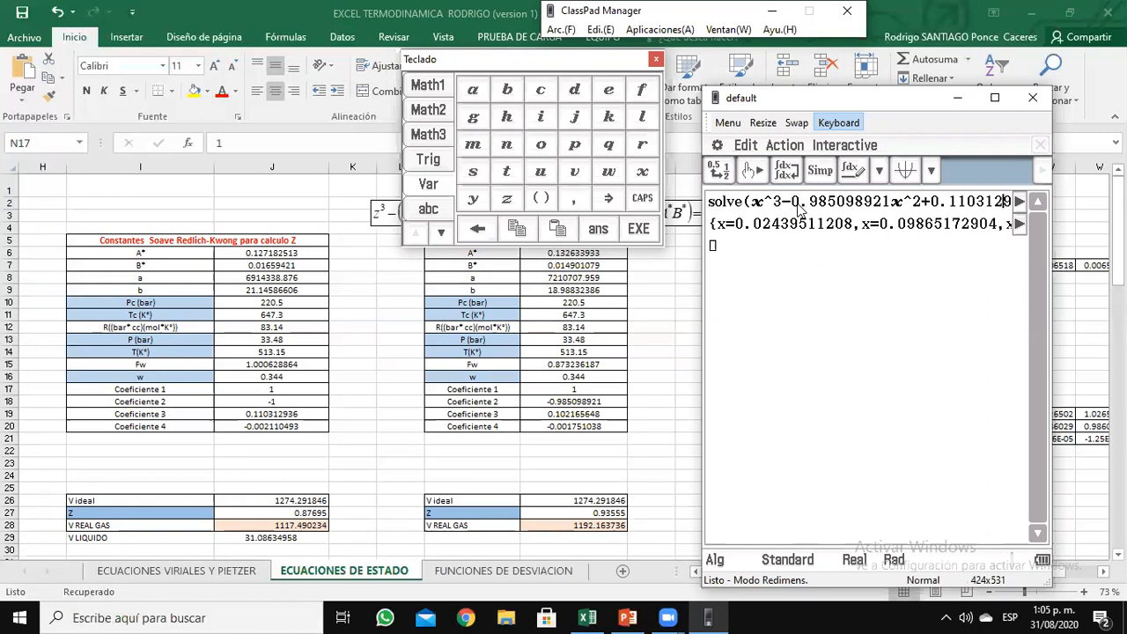
- Replace the coefficient of x in the ClassPad solve expression with the Peng Robinson value 0.102165648
key(Right)
key(Right)
key(BackSpace)
key(BackSpace)
key(BackSpace)
key(BackSpace)
key(BackSpace)
key(BackSpace)
key(BackSpace)
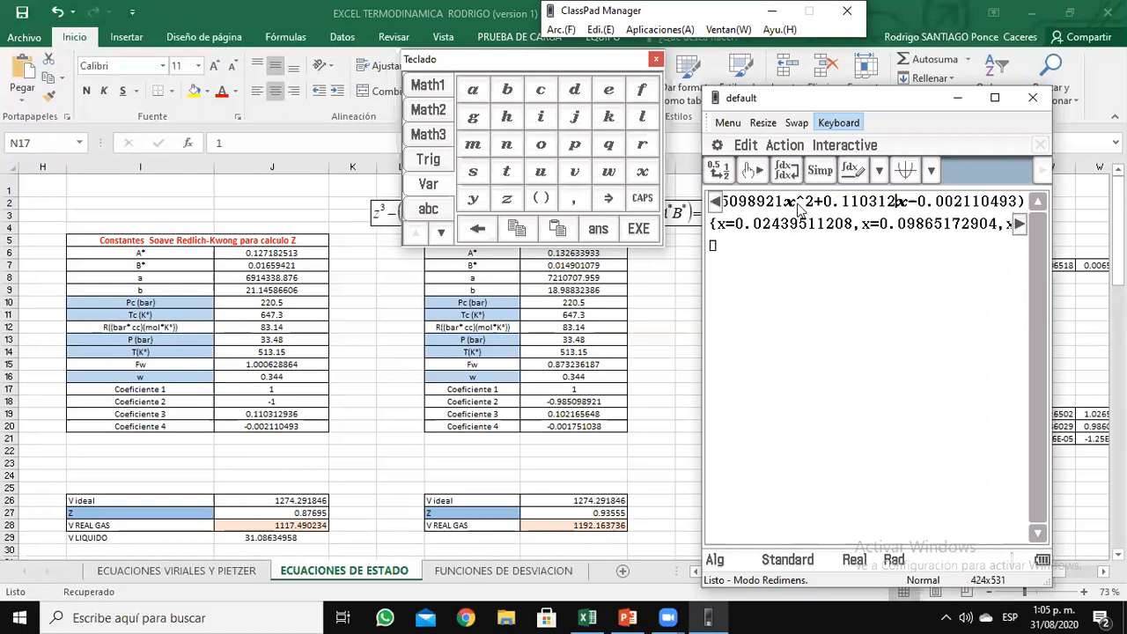
key(BackSpace)
text(0.98)
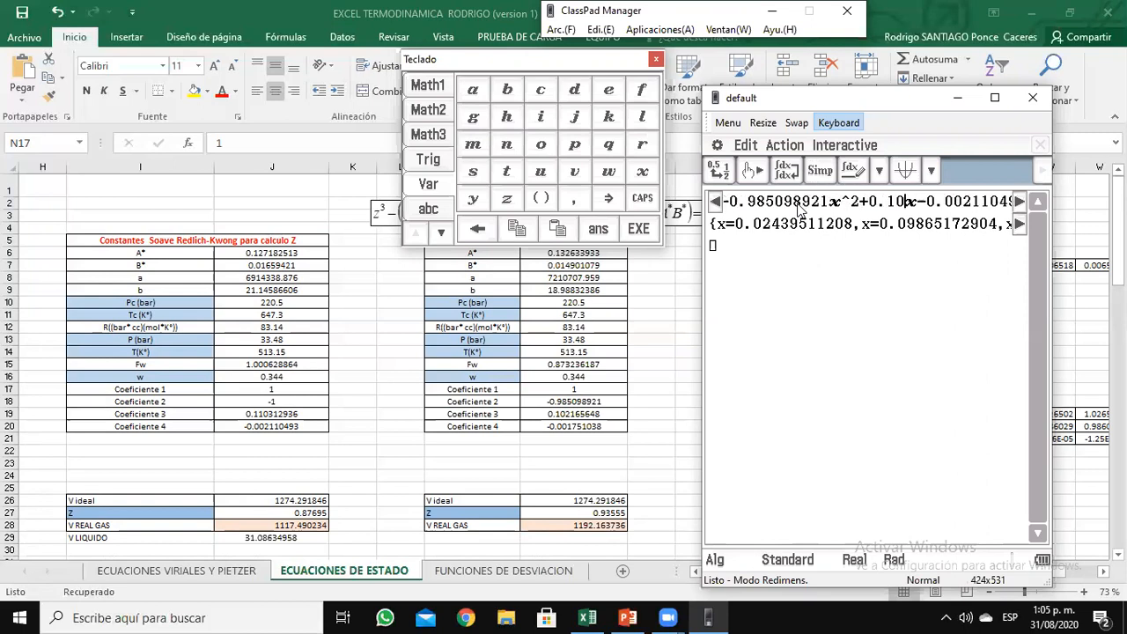
text(21)
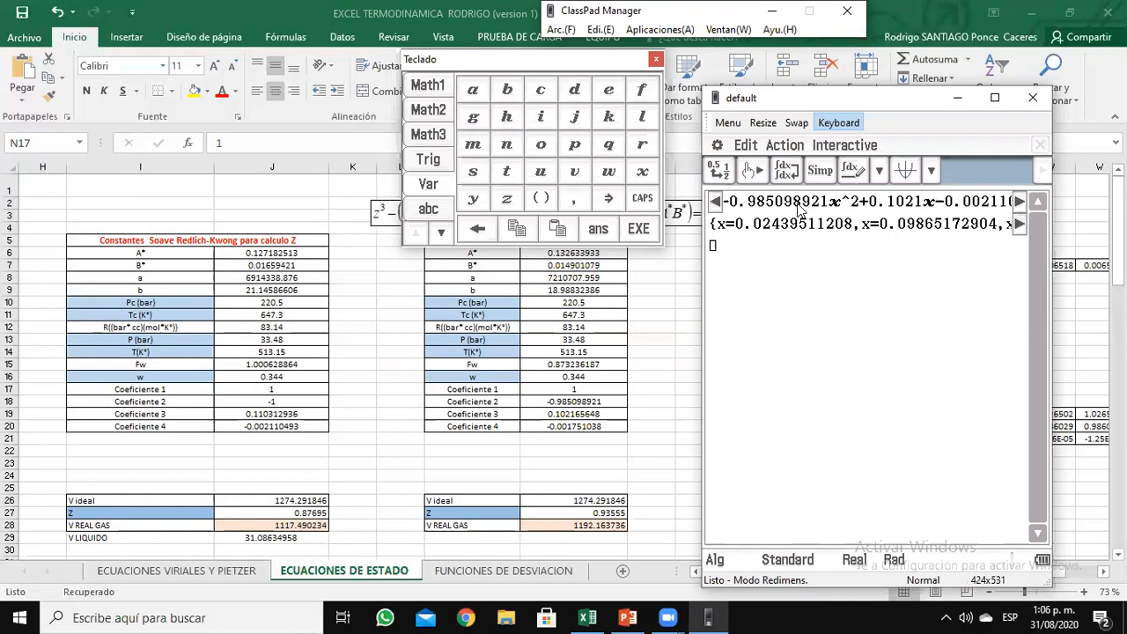
text(65648)
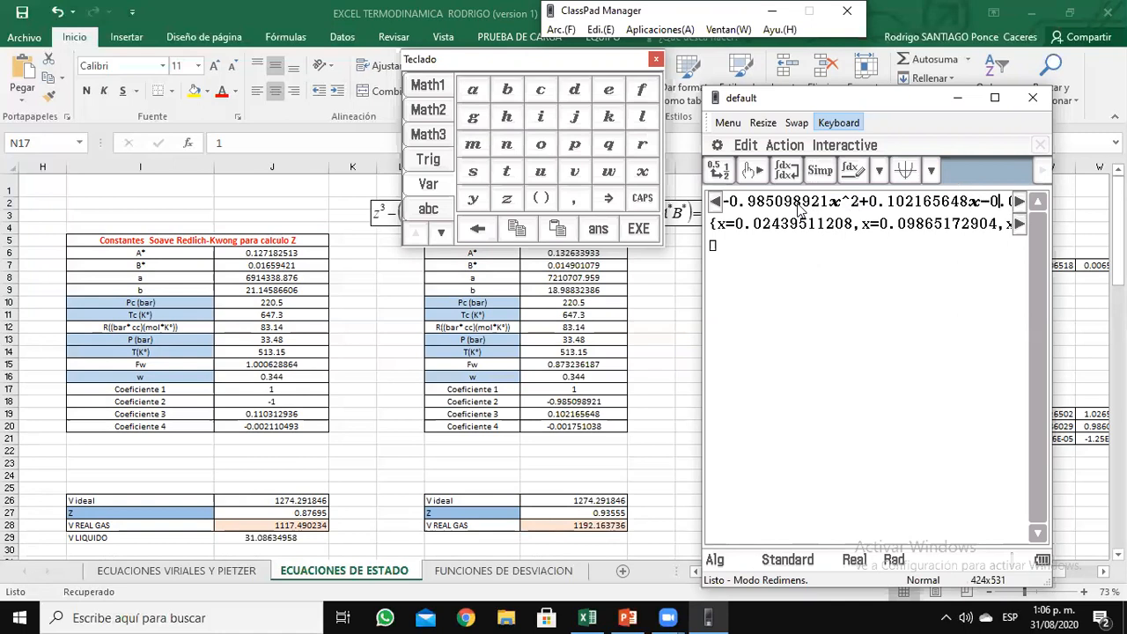
- Change the constant term of the solve expression to the Peng Robinson value 0.001751038 and solve the cubic equation
key(Right)
key(Right)
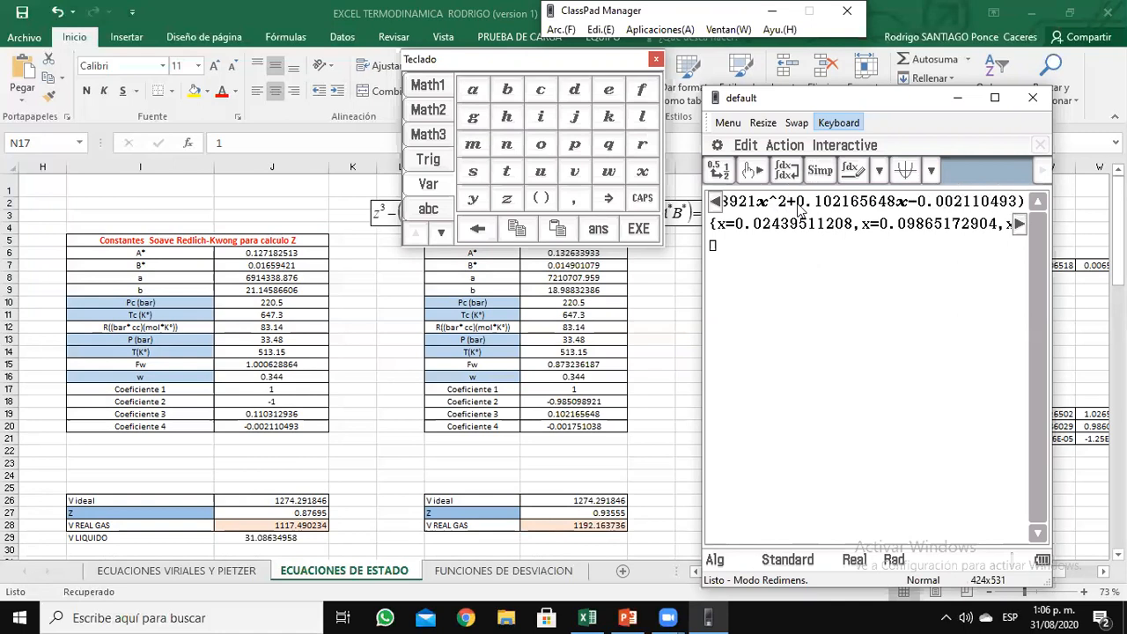
key(Left)
key(Left)
key(Left)
key(Left)
key(Left)
key(Left)
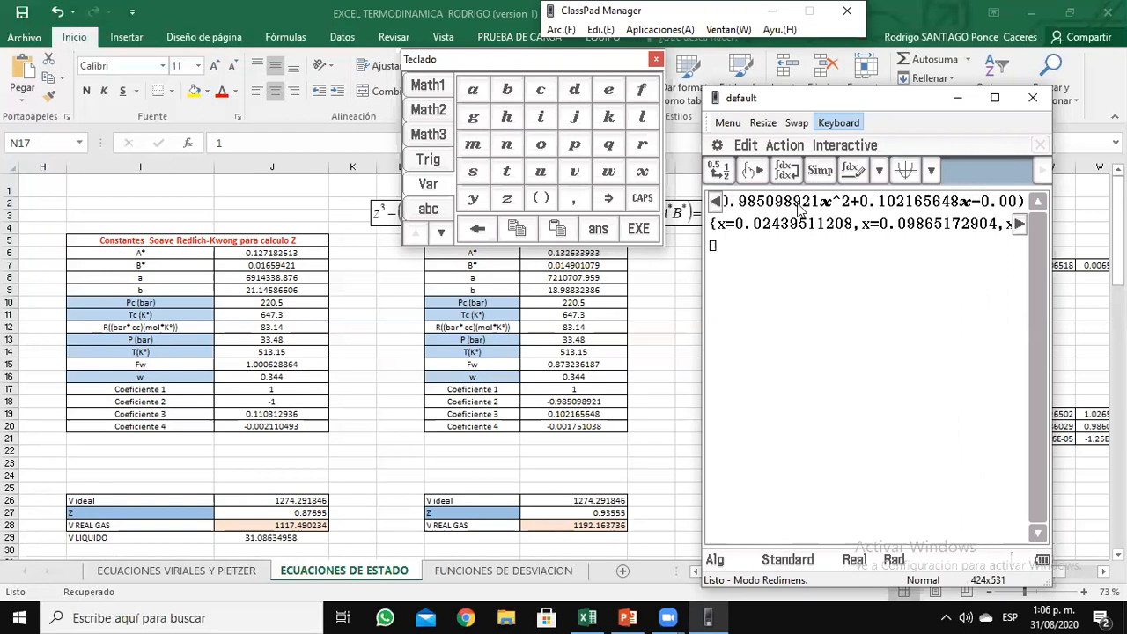
key(Right)
key(Right)
key(Right)
key(Right)
key(Right)
key(Right)
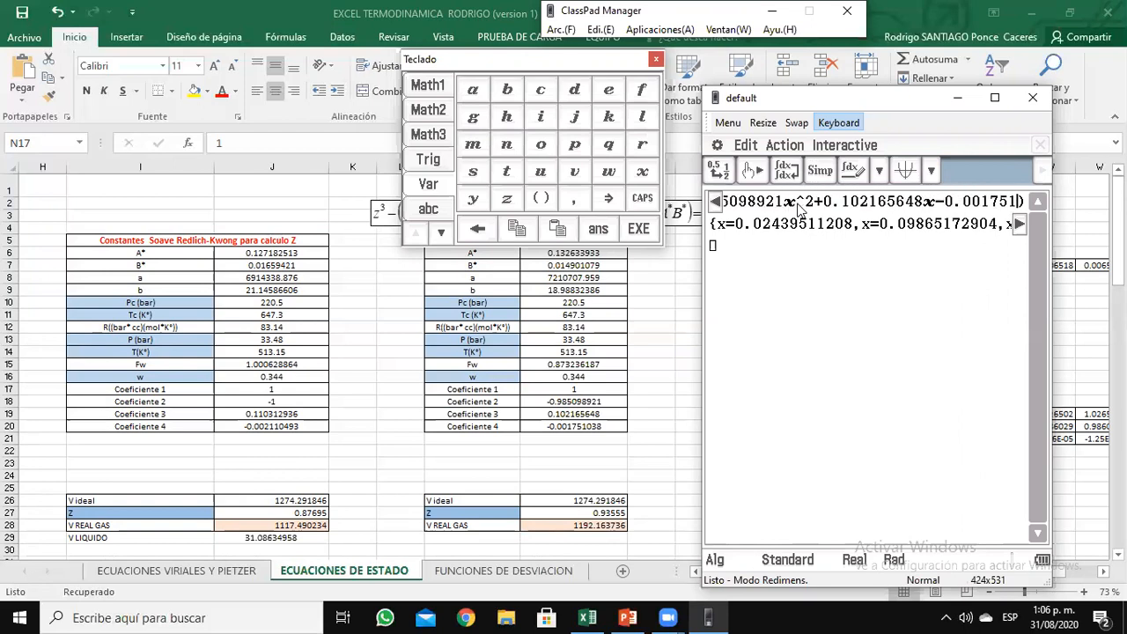
key(Right)
key(Return)
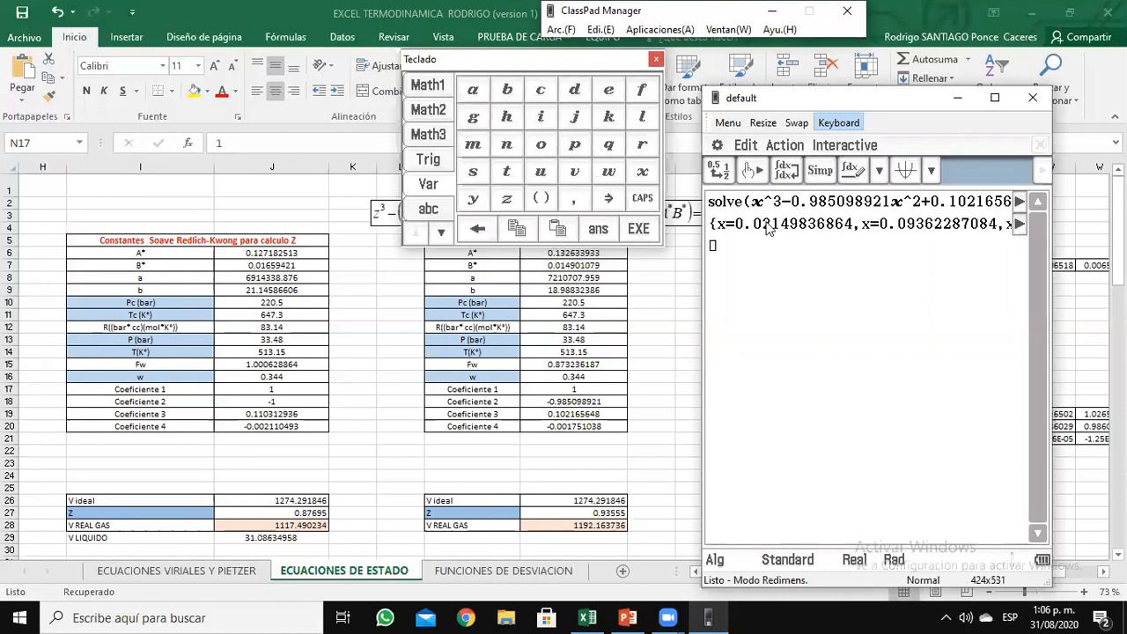
- View the largest root in ClassPad and enter it in Excel as the Peng Robinson Z value, 0.86998
click(767, 227)
click(1018, 225)
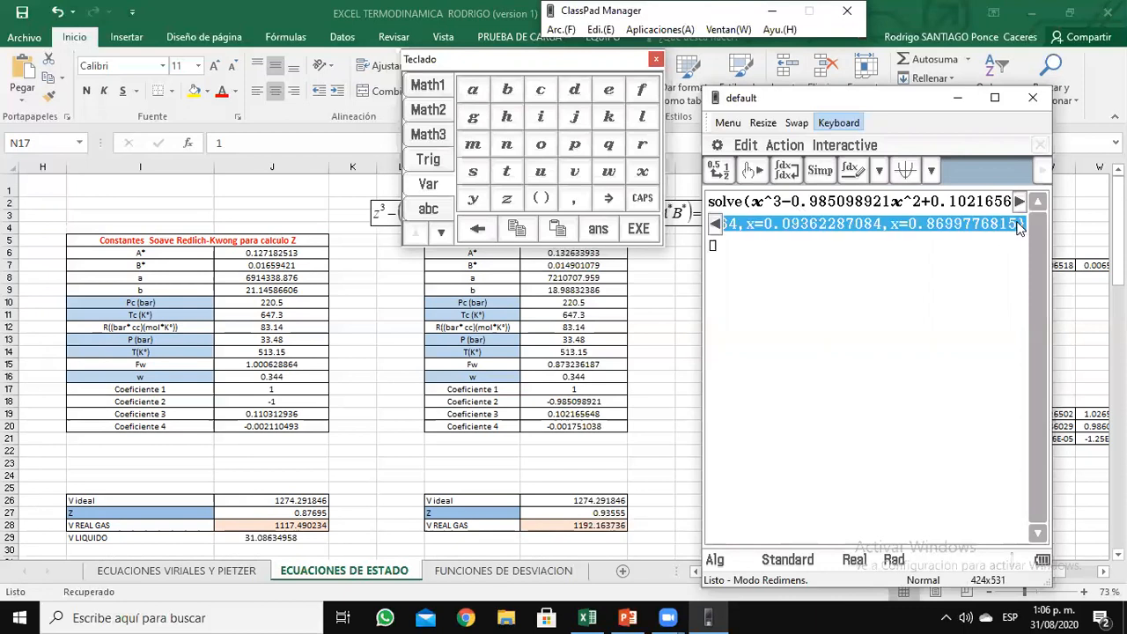
click(581, 519)
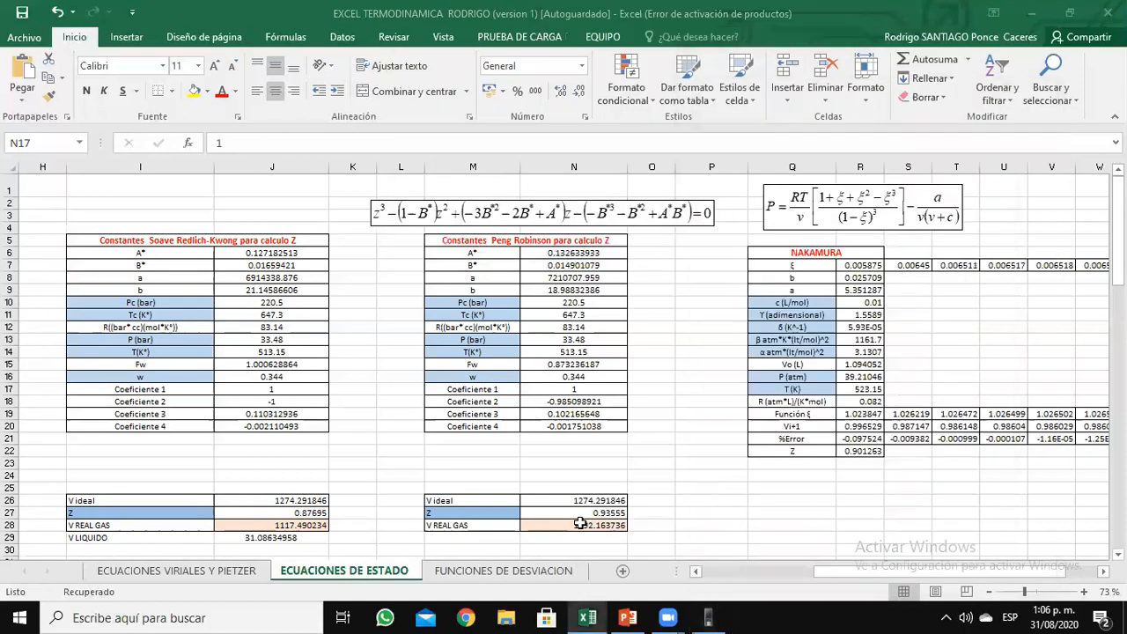
text(0.86998)
key(Return)
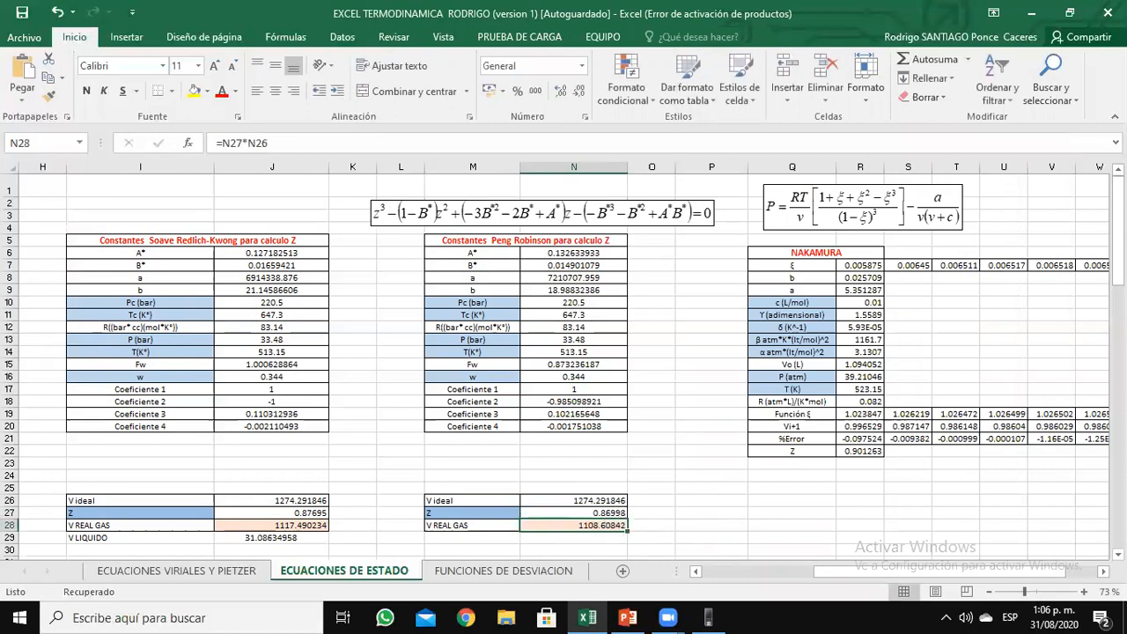
- Add the label V LIQUIDO in cell M29, below the Peng Robinson real gas volume
drag(1117, 271, 1118, 282)
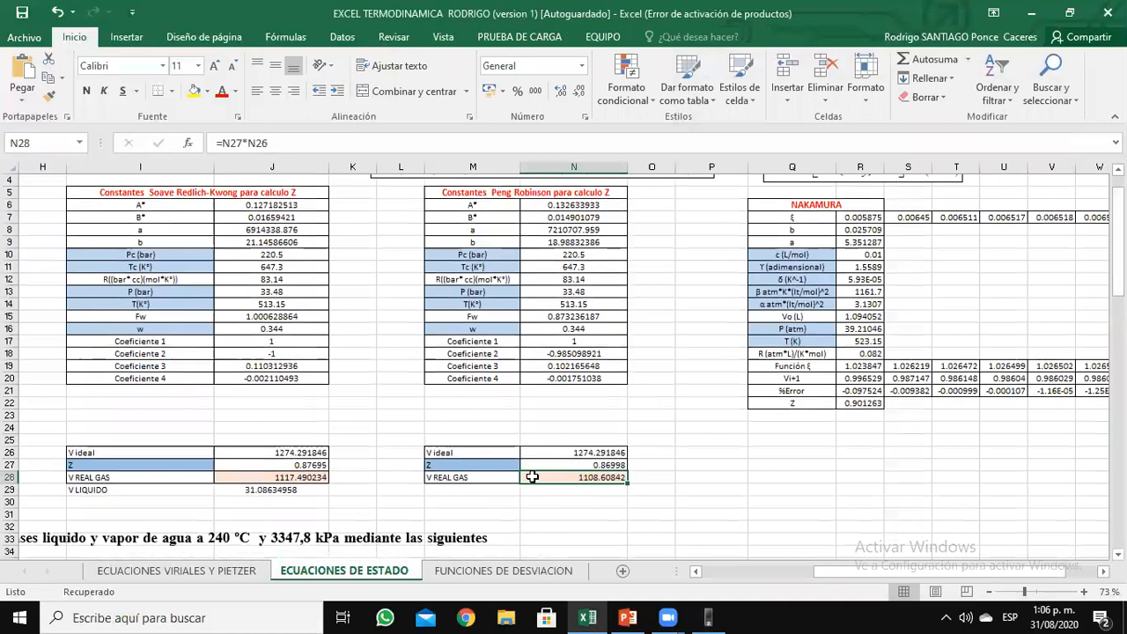
click(496, 489)
text(V LIQUIDO)
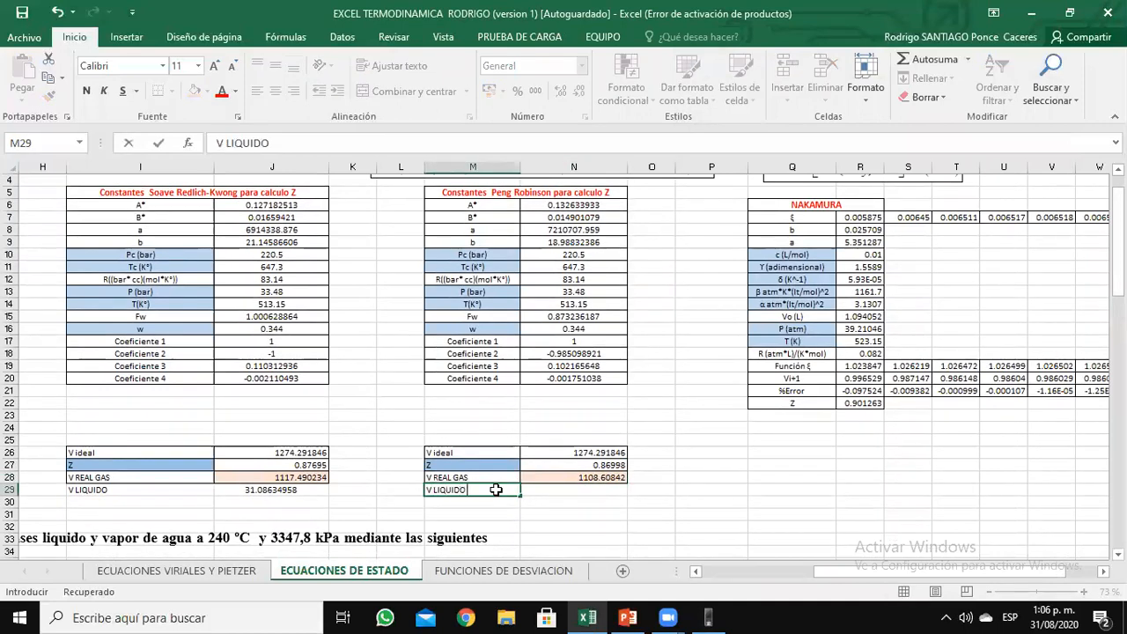
key(Tab)
- Read the smallest root in ClassPad and calculate the Peng Robinson liquid volume in cell N29 with =0.021498*N26
click(707, 617)
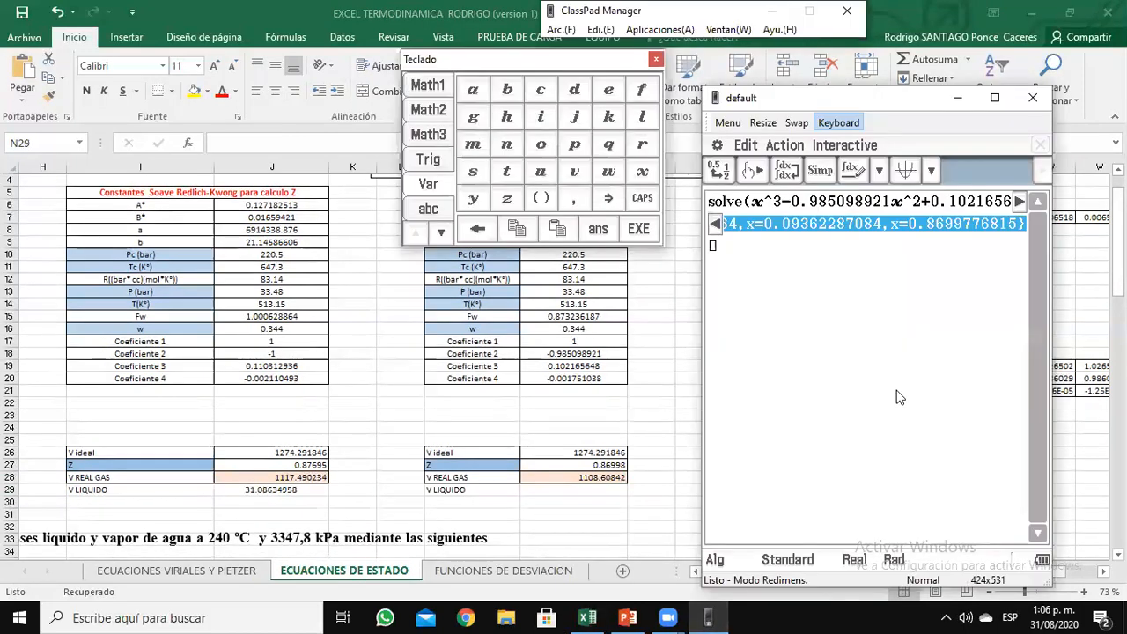
click(716, 224)
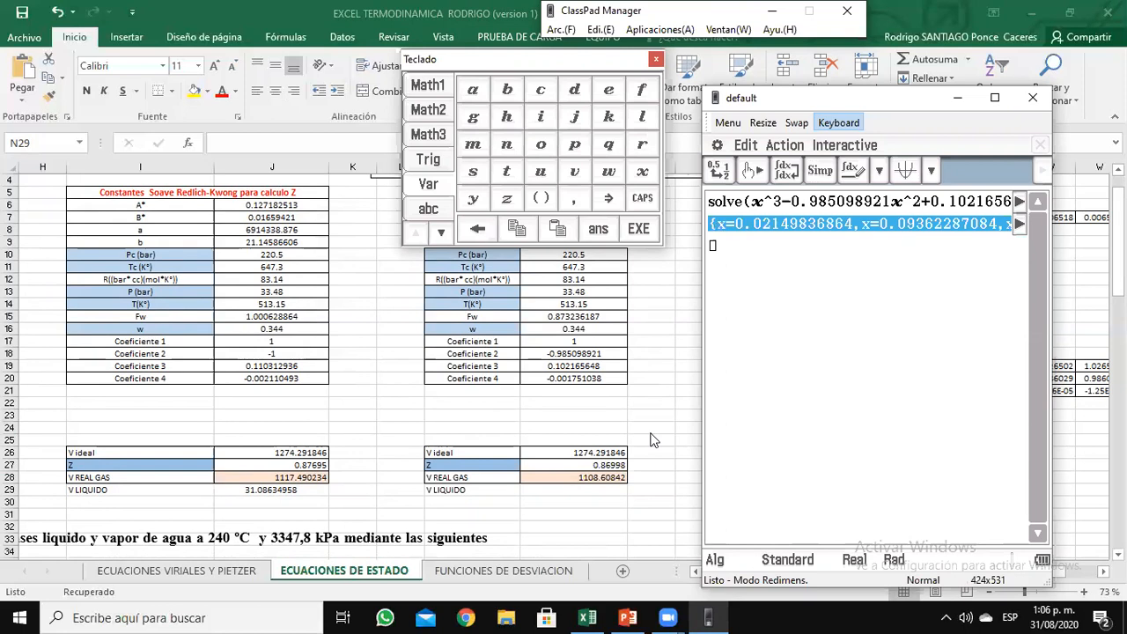
click(573, 489)
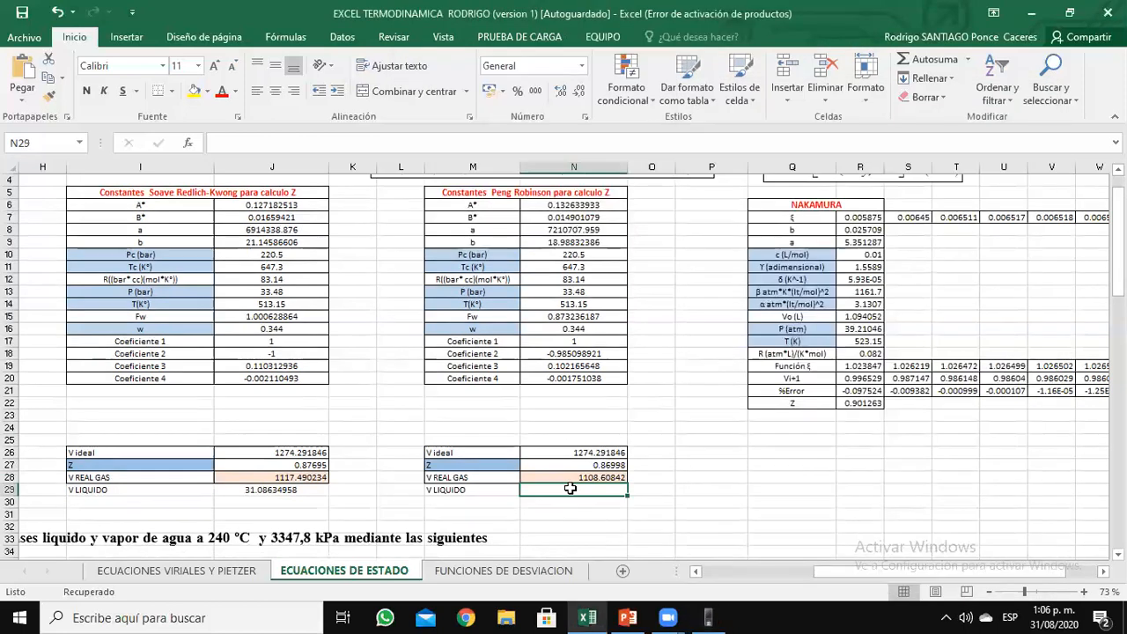
text(=0.0)
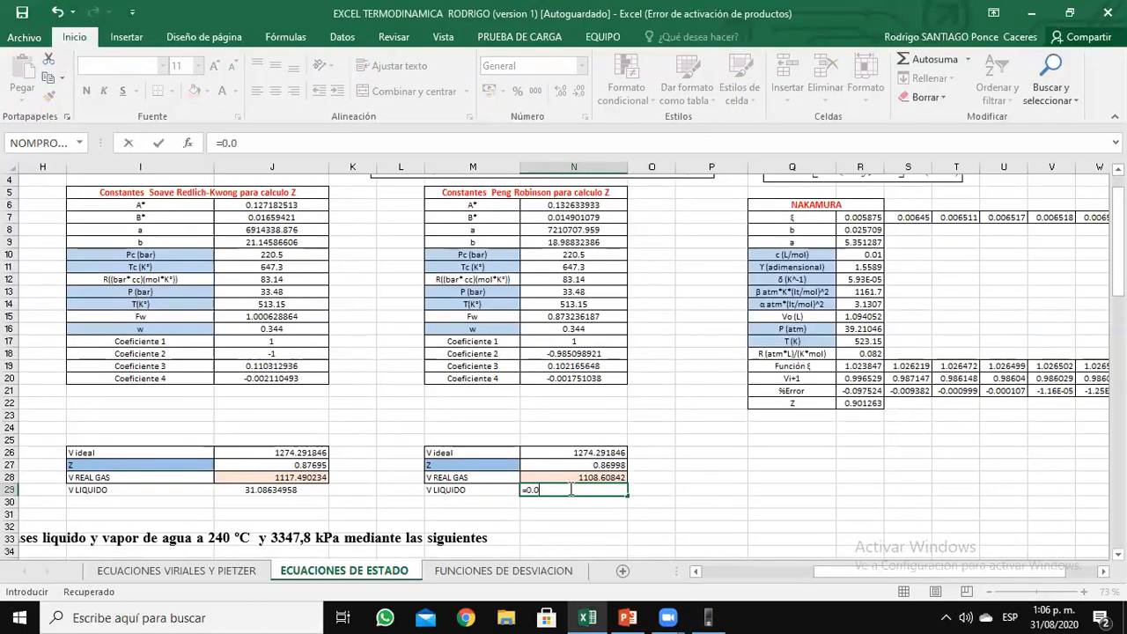
text(2149)
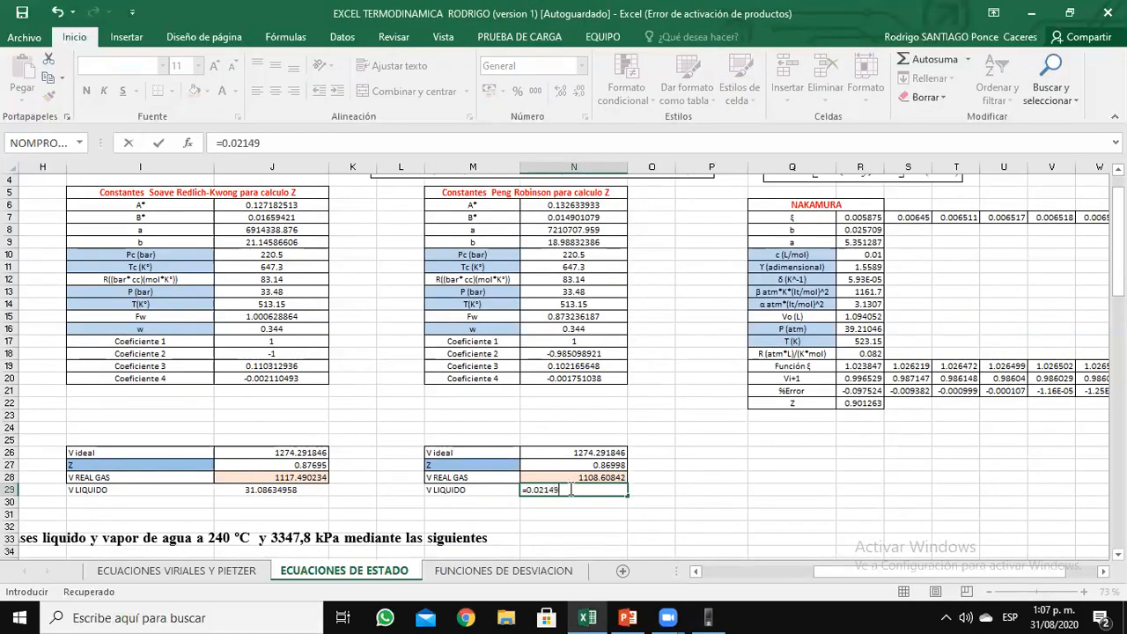
text(8*)
click(553, 451)
key(Return)
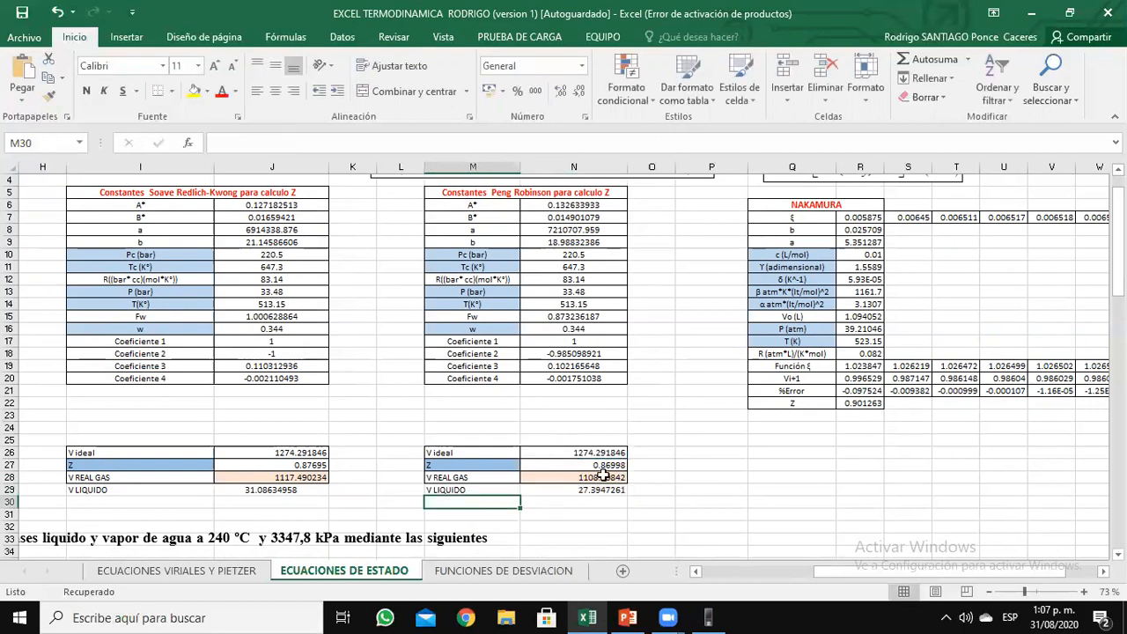
- Review the Peng Robinson liquid volume and compare the volumes across the Van der Waals, Redlich-Kwong and Soave tables
drag(505, 488, 528, 487)
click(508, 487)
click(494, 453)
click(498, 489)
click(547, 490)
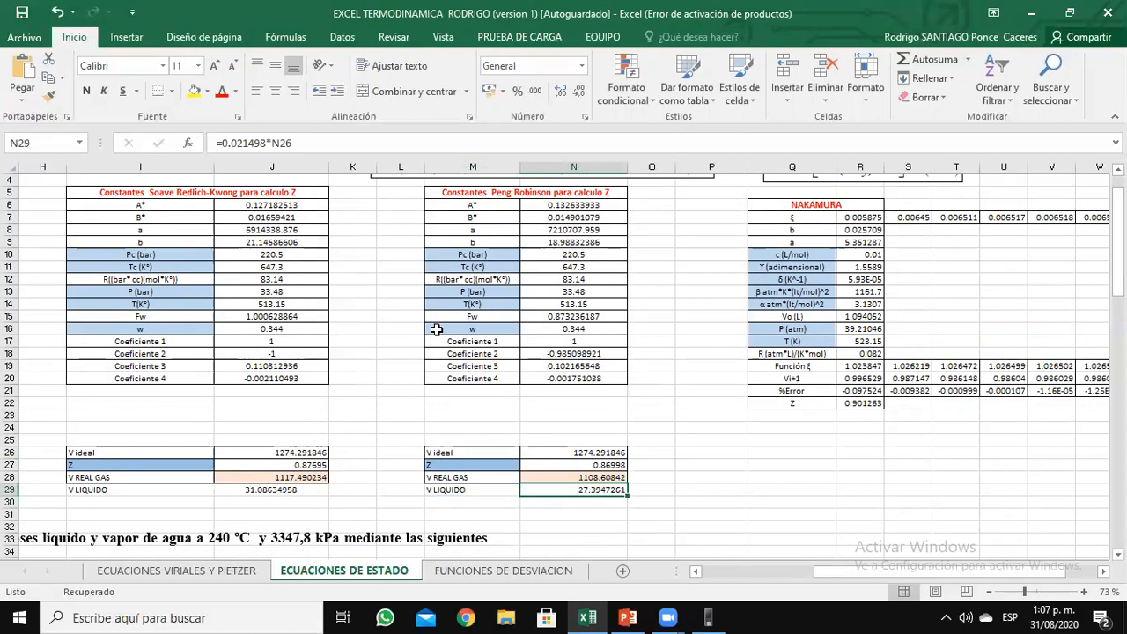
drag(907, 570, 679, 526)
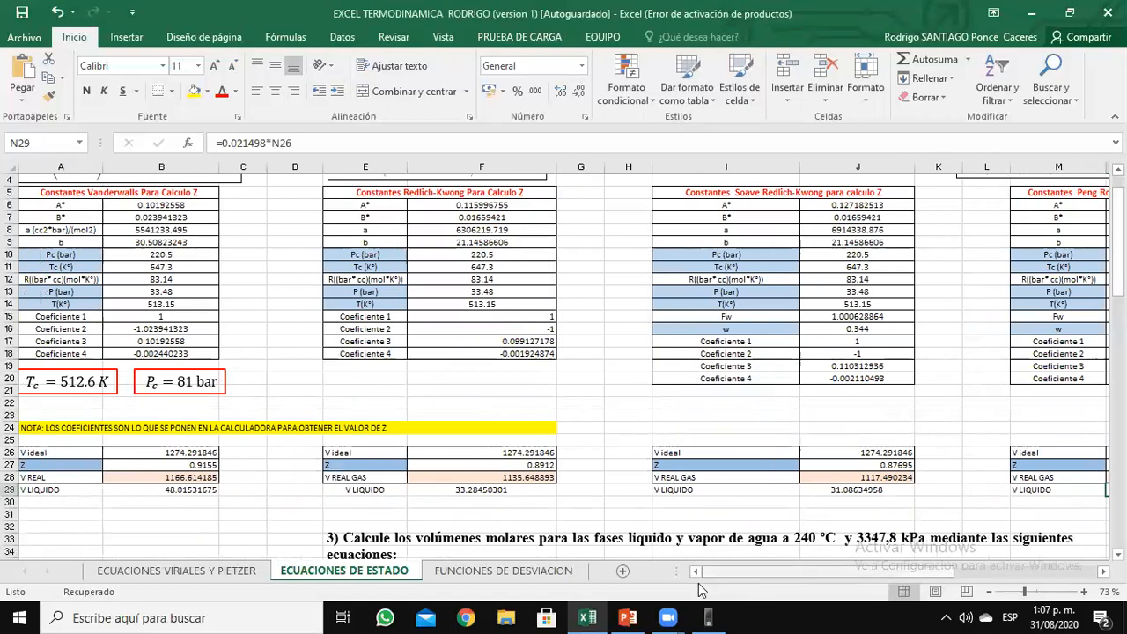
- Switch to the PowerPoint presentation and start the slide show from the problem statement slide
click(627, 617)
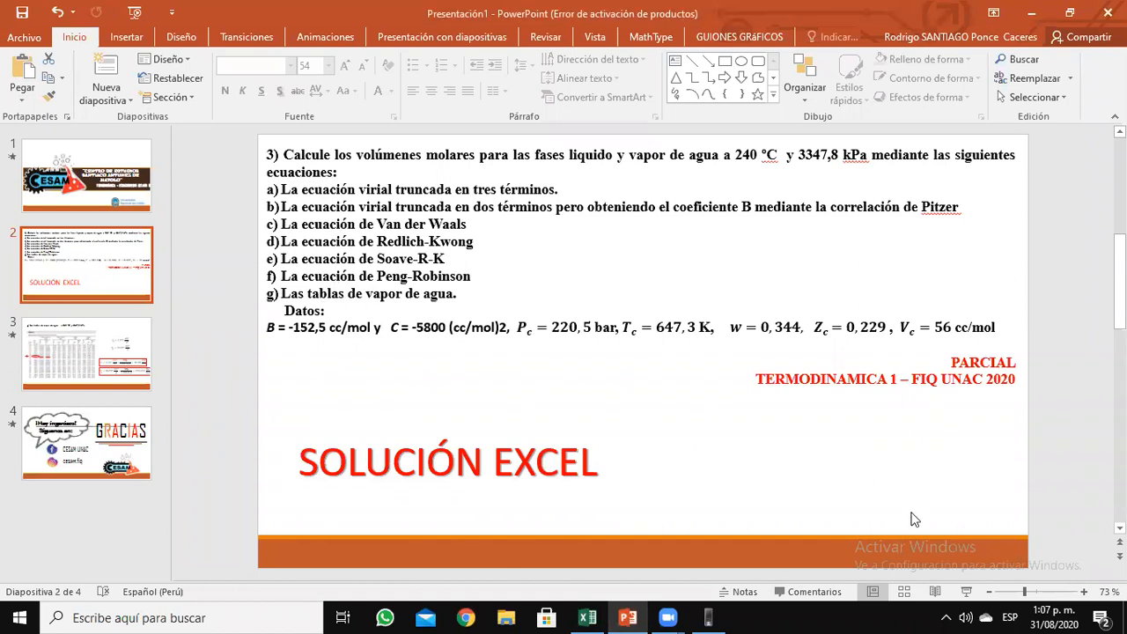
click(966, 592)
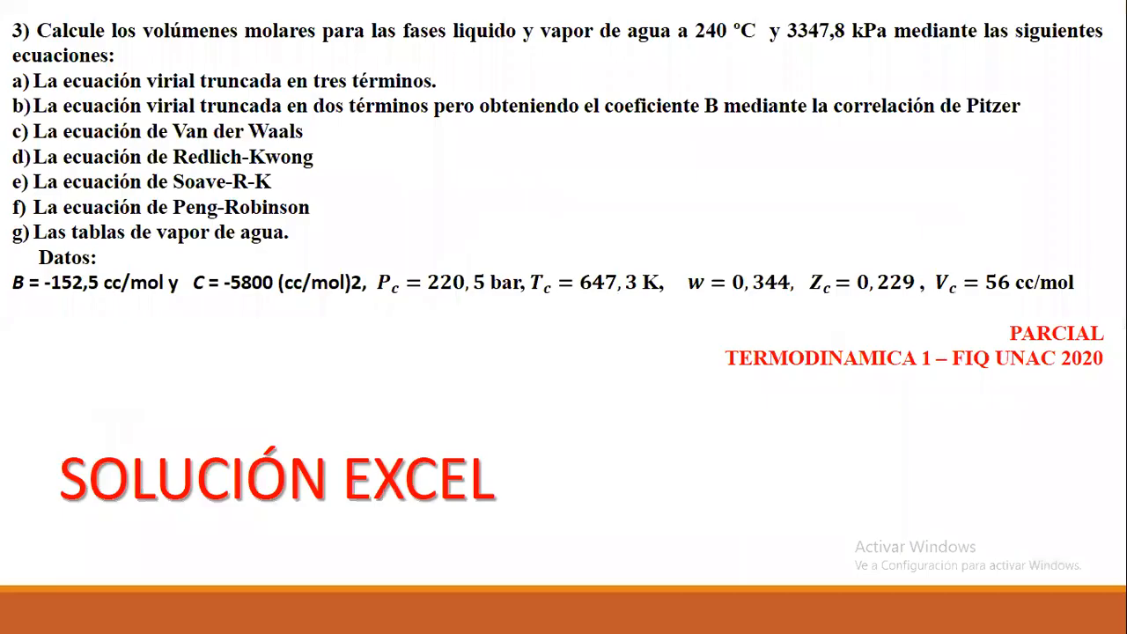